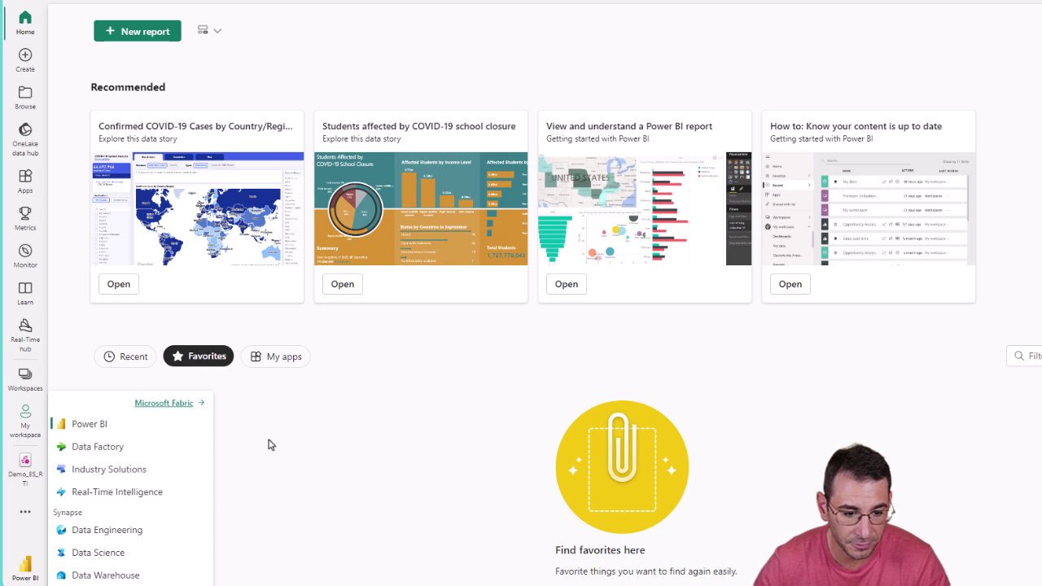
- Create a workspace named Demo_Real-Time Intelligence, and expand and collapse its task flow area
click(439, 429)
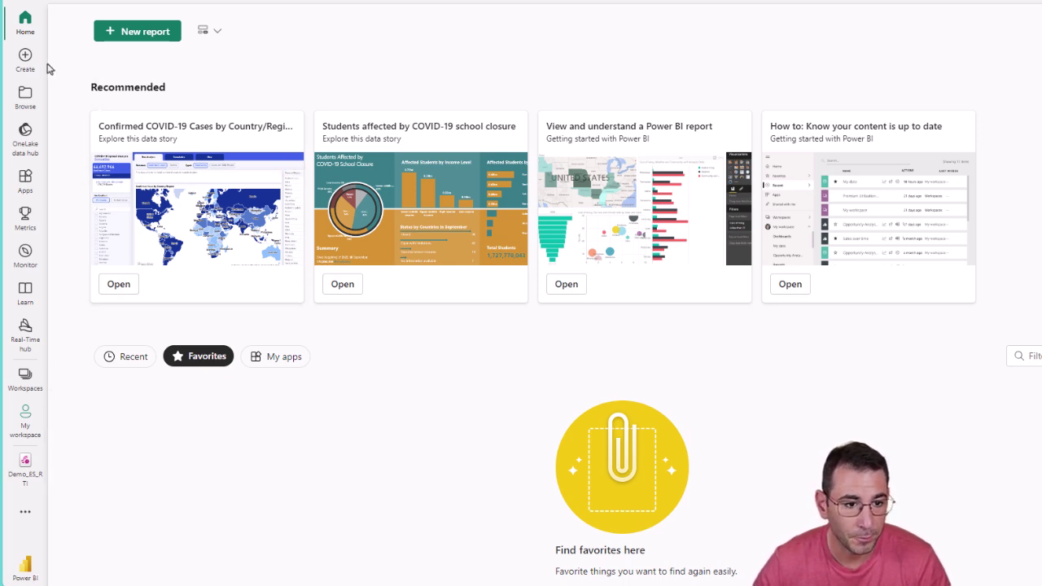
click(11, 386)
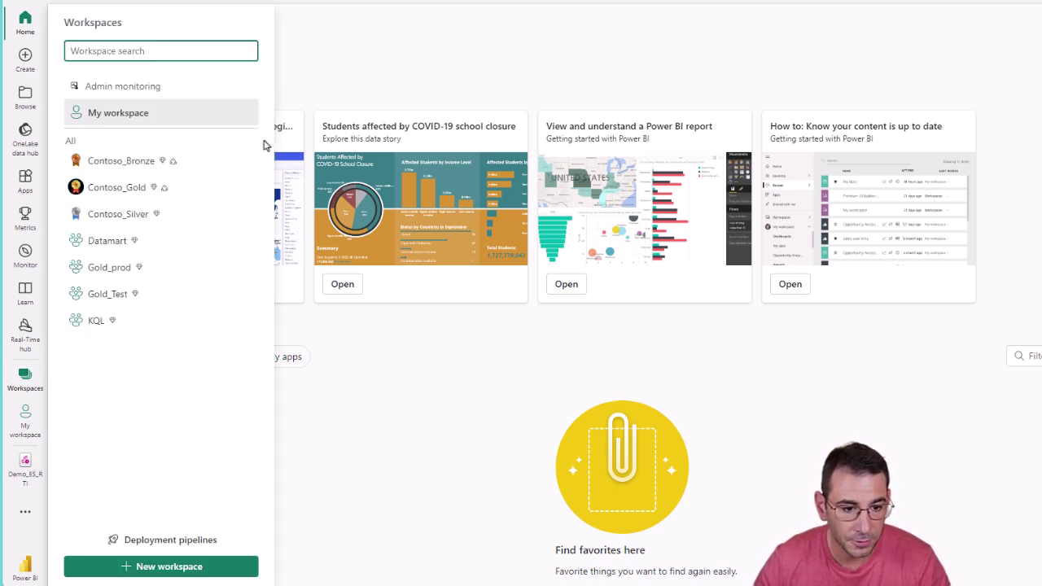
click(159, 568)
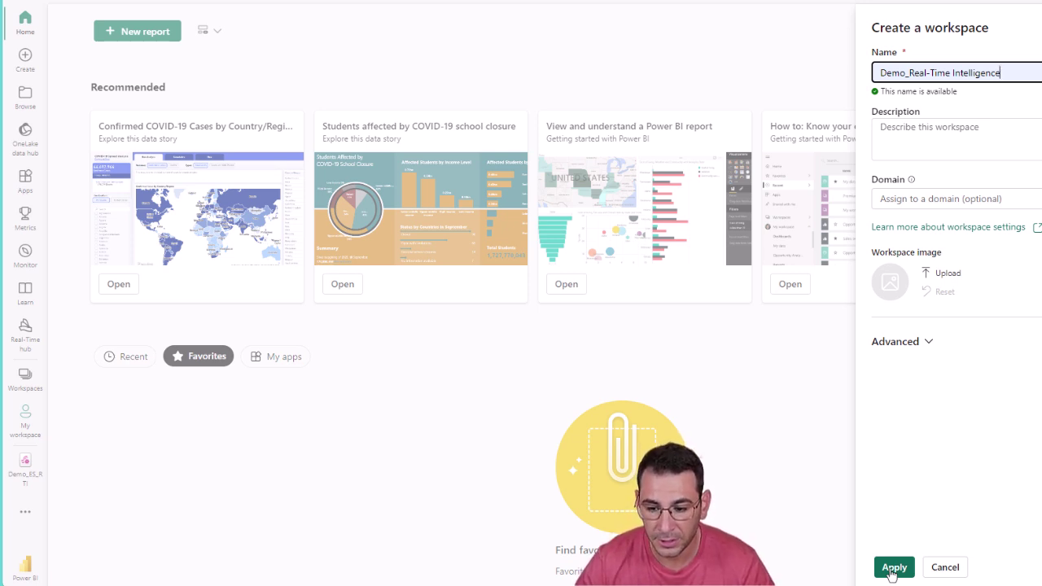
click(893, 568)
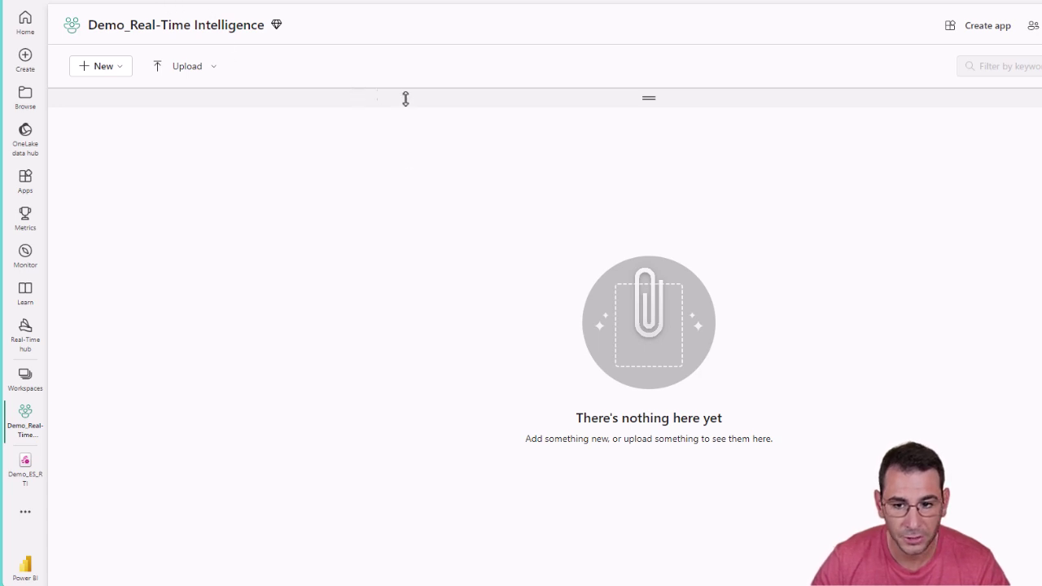
drag(550, 103, 634, 381)
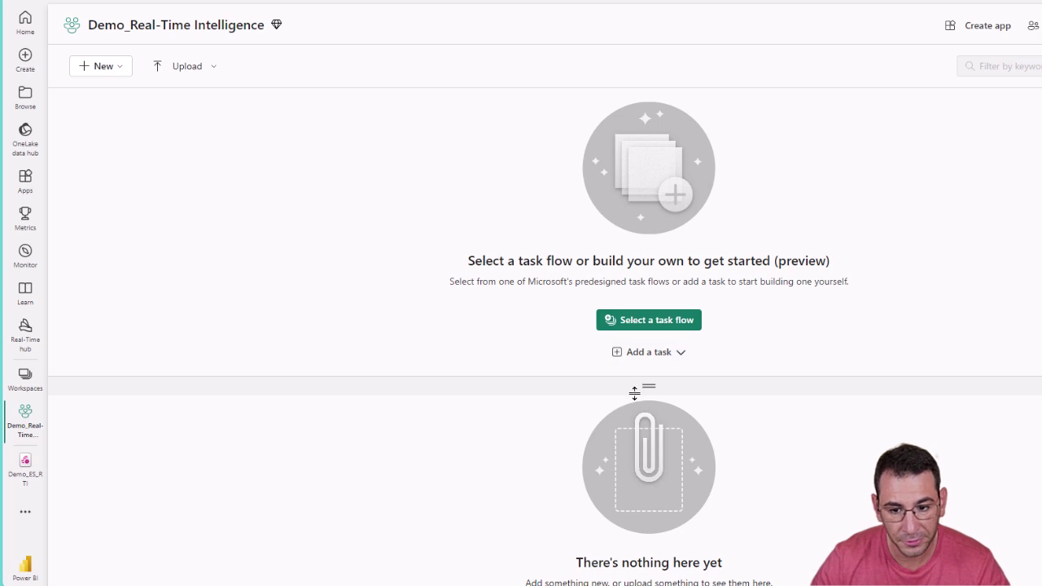
drag(634, 393, 611, 90)
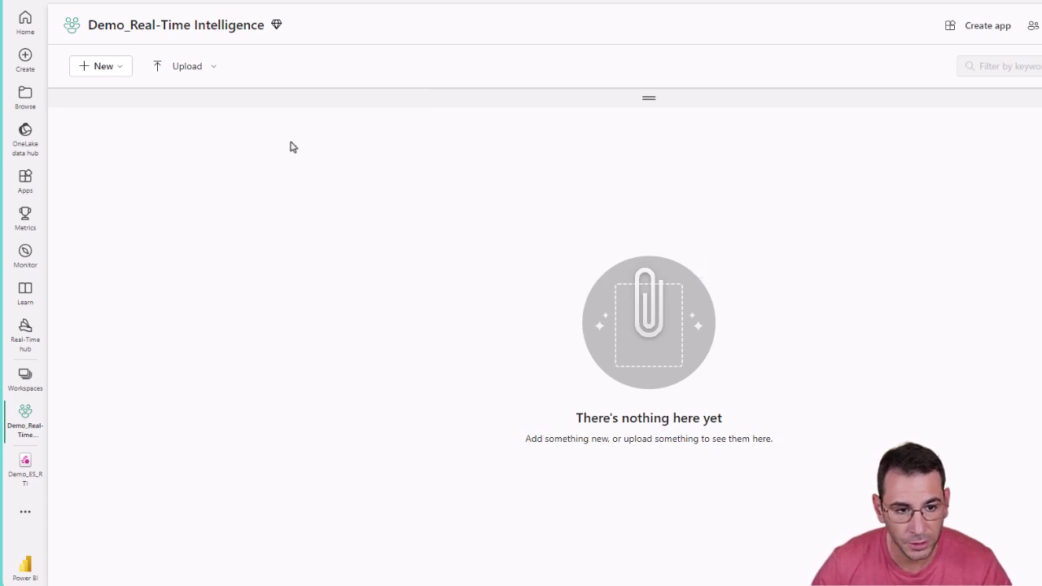
- Create a Real-Time Intelligence Eventhouse named Demo_KQL_YellowTaxi in the new workspace
click(121, 70)
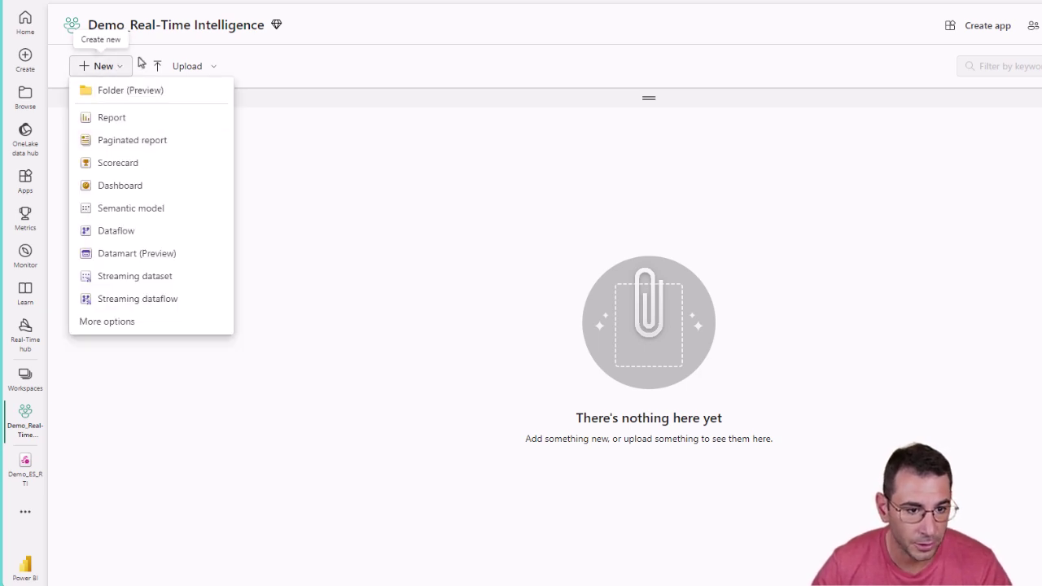
click(133, 323)
scroll(381, 293, down, 6)
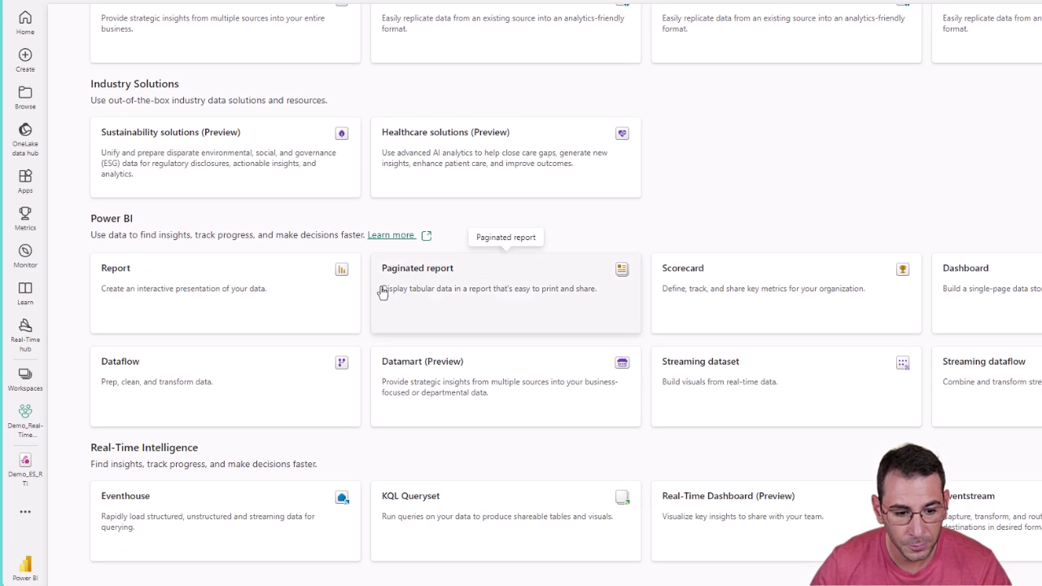
click(195, 509)
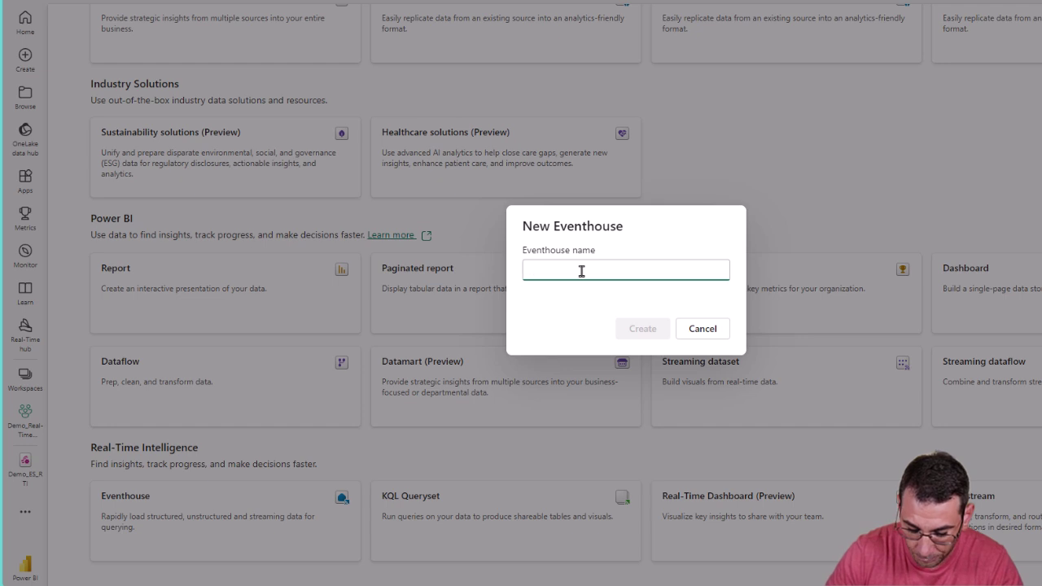
text(Sample)
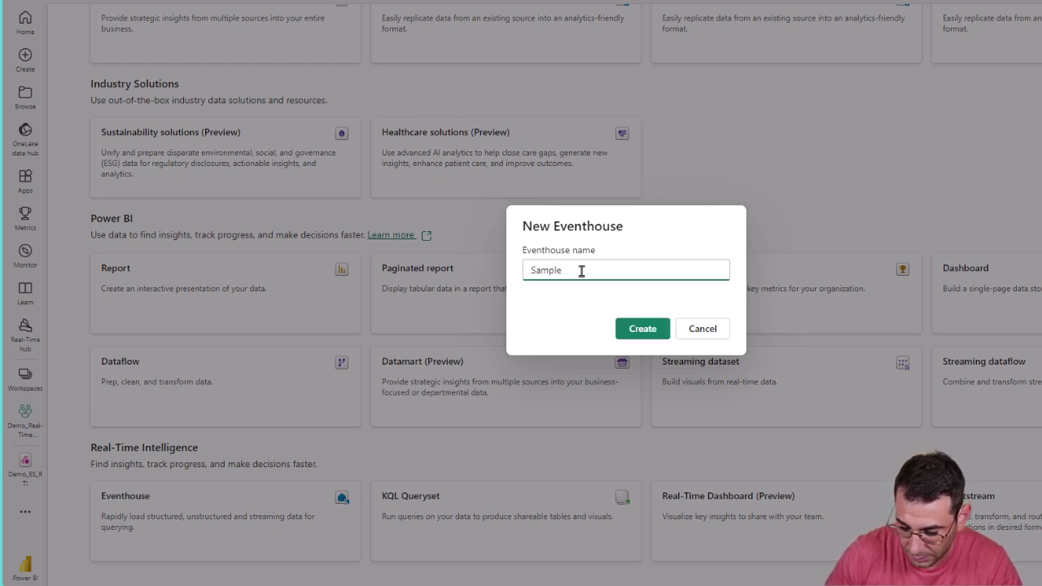
text(Da)
key(ctrl+a)
key(BackSpace)
text(Demo)
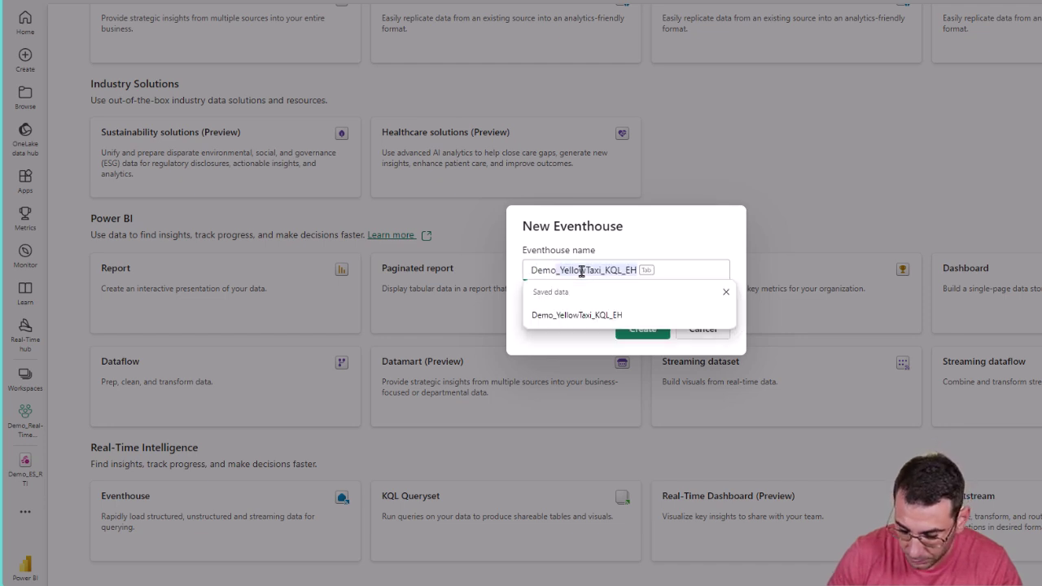
text(_KQL_YellowTaxi)
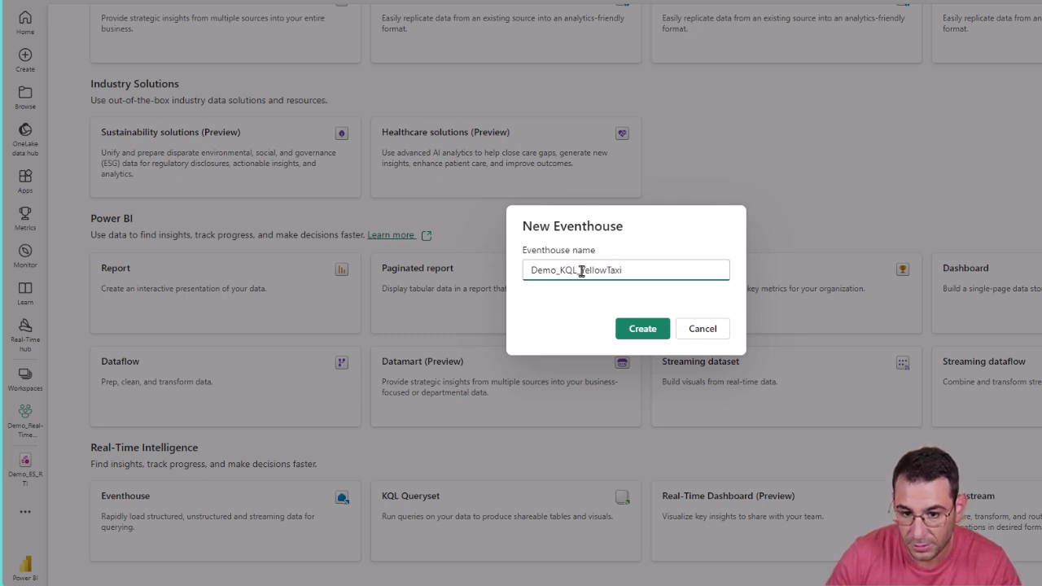
click(642, 329)
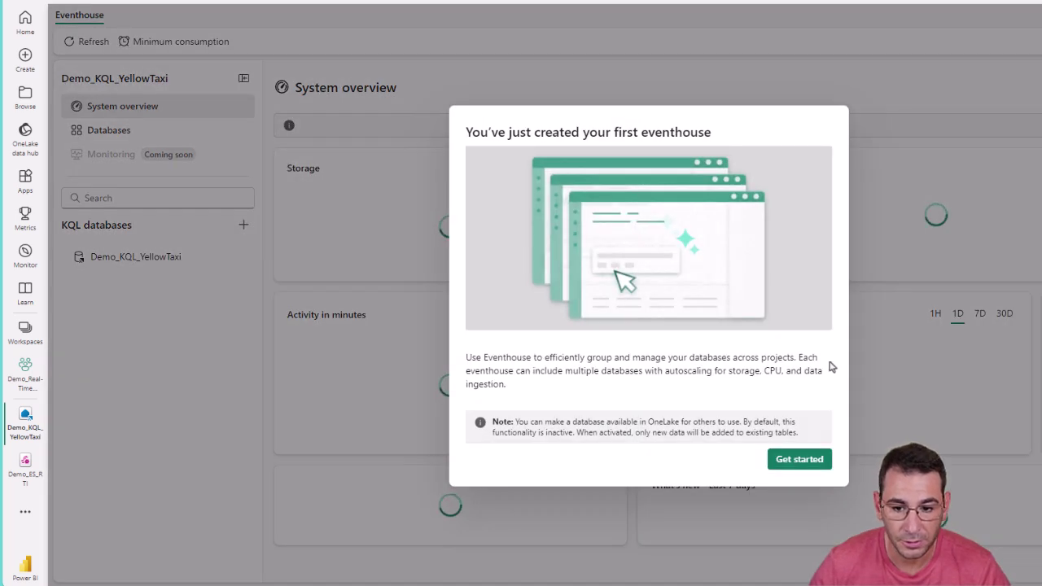
- Dismiss the eventhouse introduction and guided tour, and open the Demo_KQL_YellowTaxi KQL database
click(818, 461)
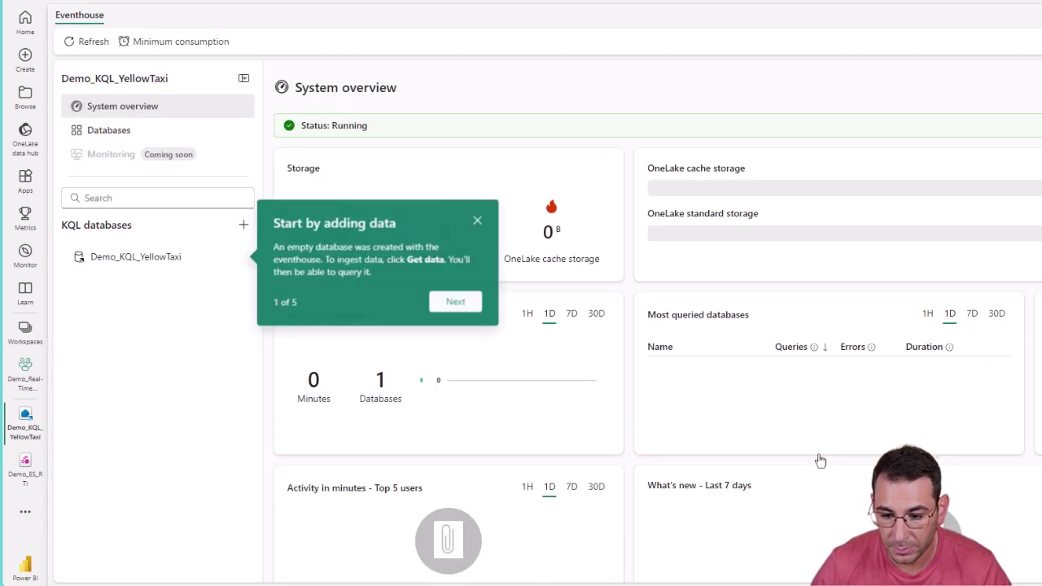
click(479, 221)
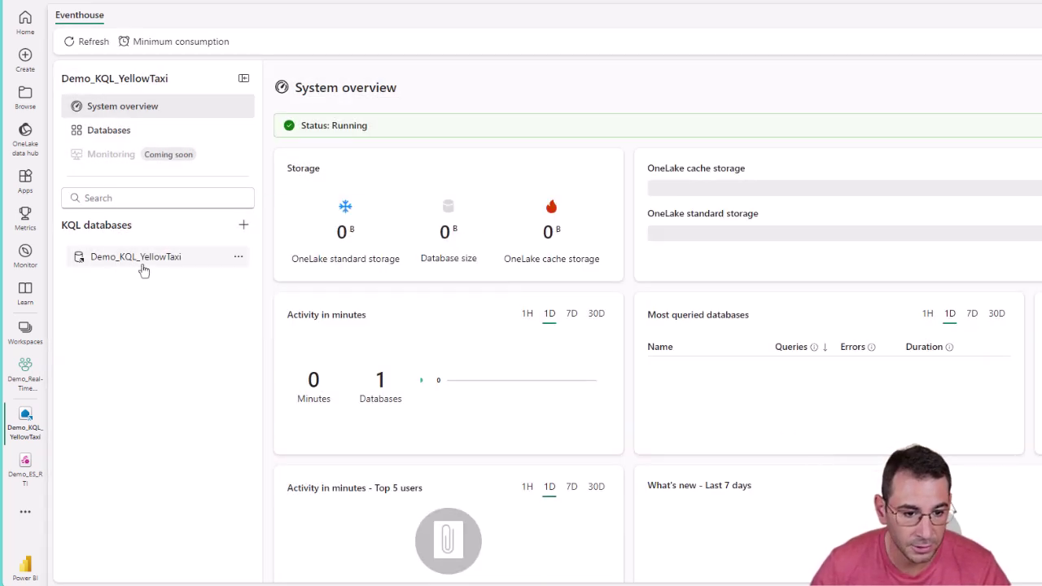
drag(59, 228, 142, 231)
click(176, 338)
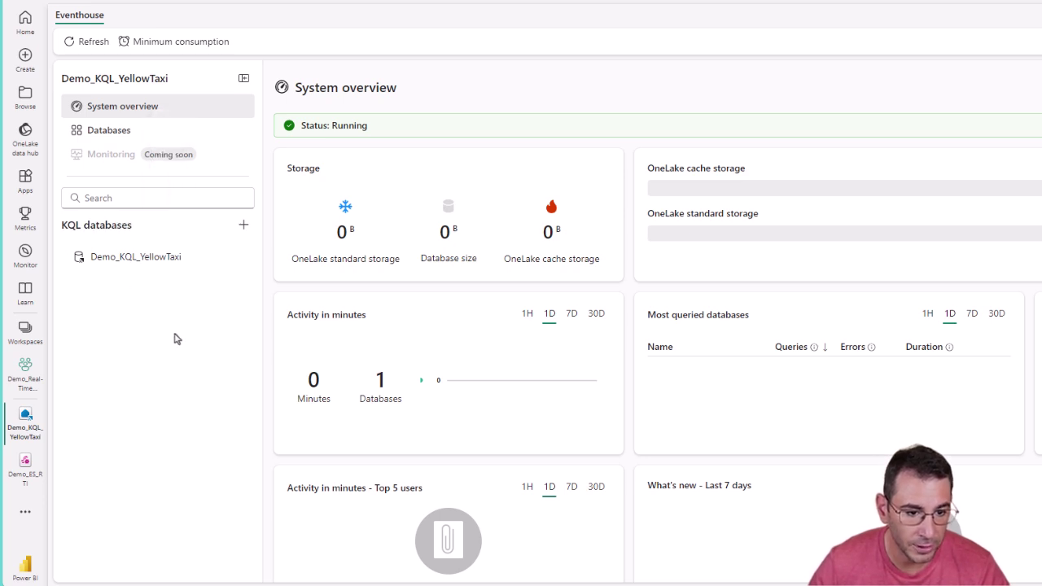
click(156, 259)
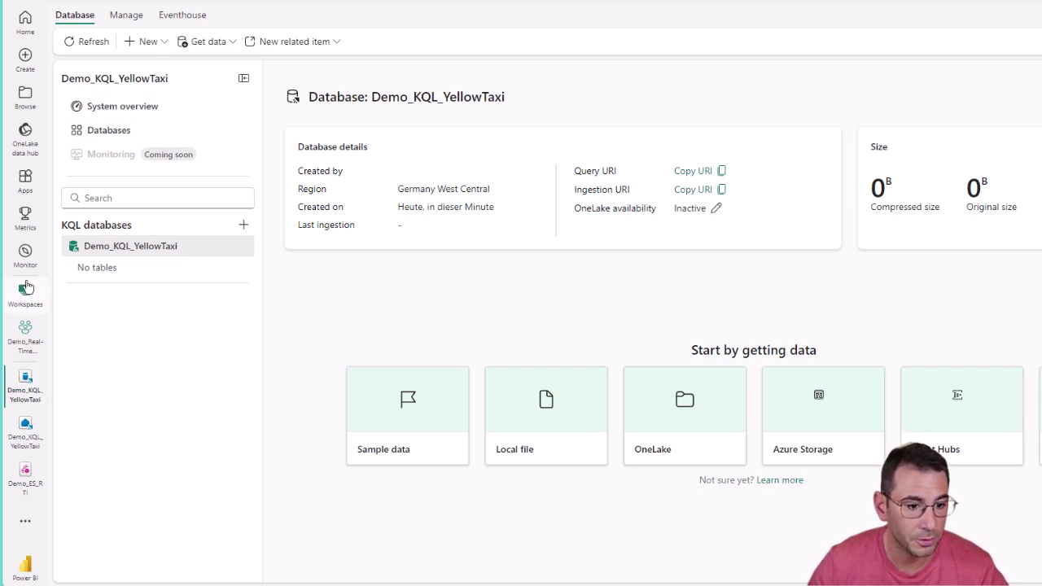
- Return to the Demo_Real-Time Intelligence workspace and check where Real-Time hub is found among the additional navigation items
click(25, 332)
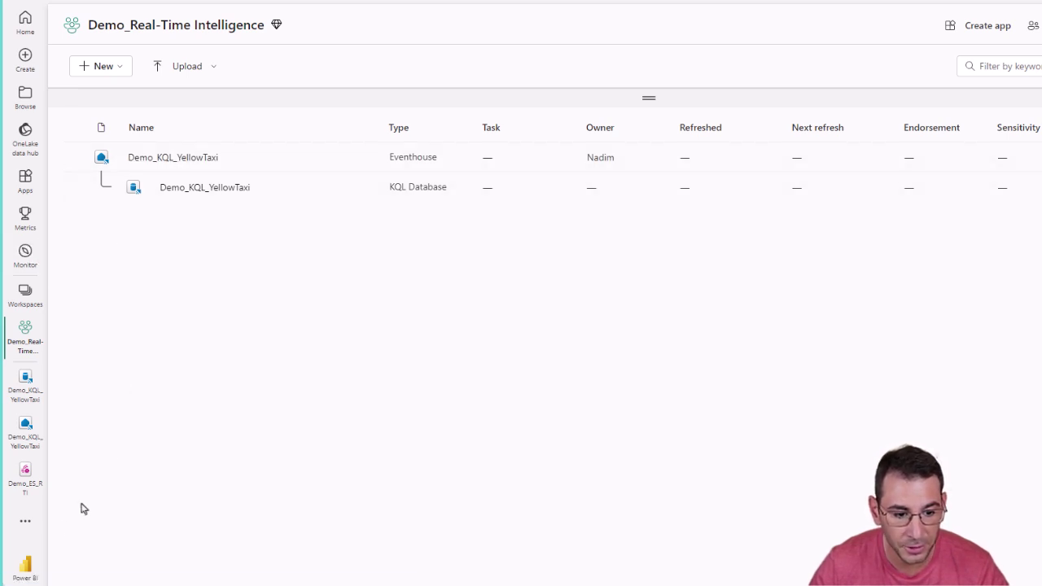
click(27, 522)
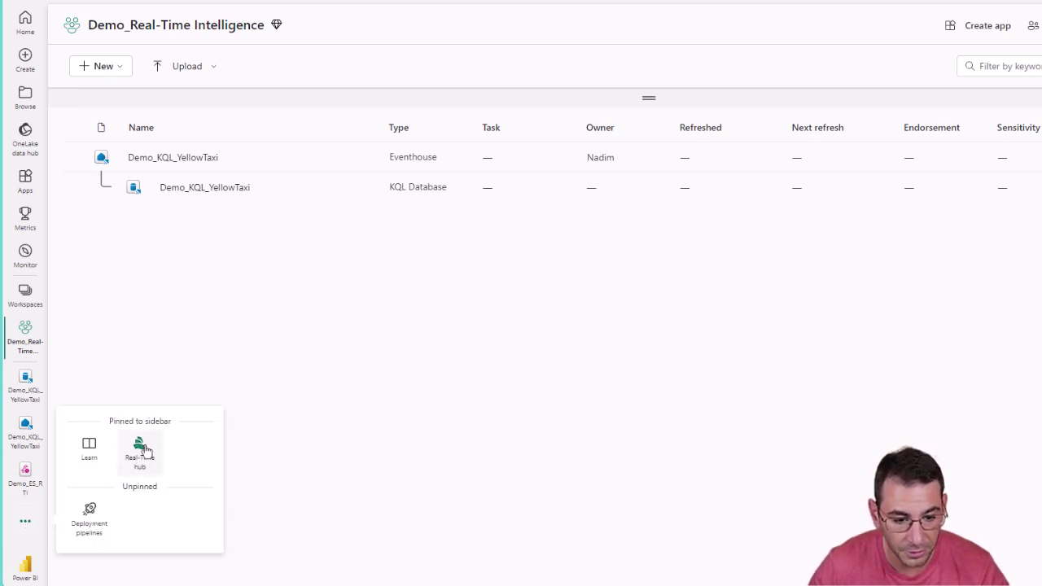
click(381, 325)
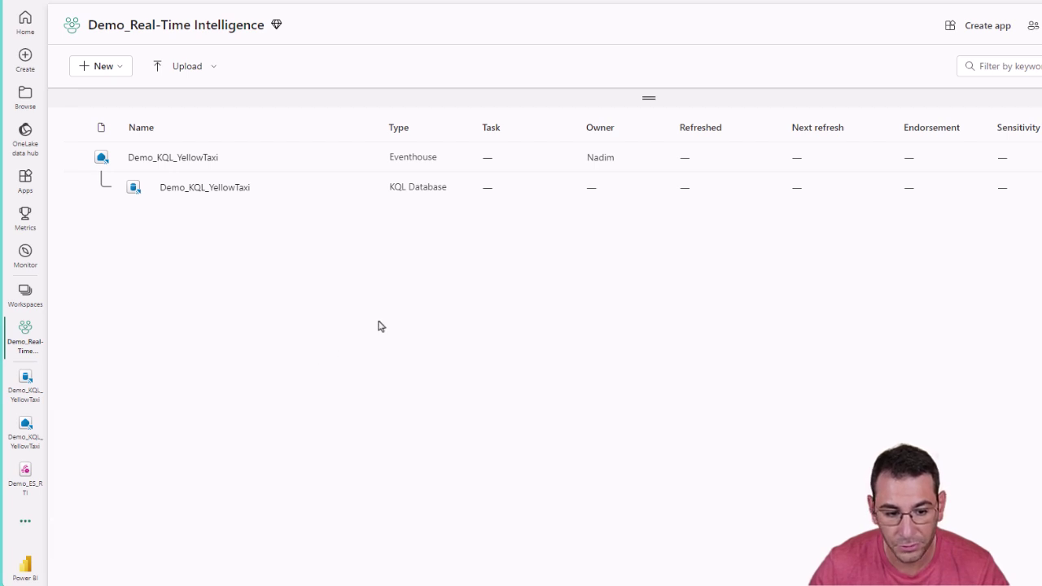
- Create an Eventstream named ES_YellowTaxi_Demo in the workspace, leaving Enhanced Capabilities off
click(108, 72)
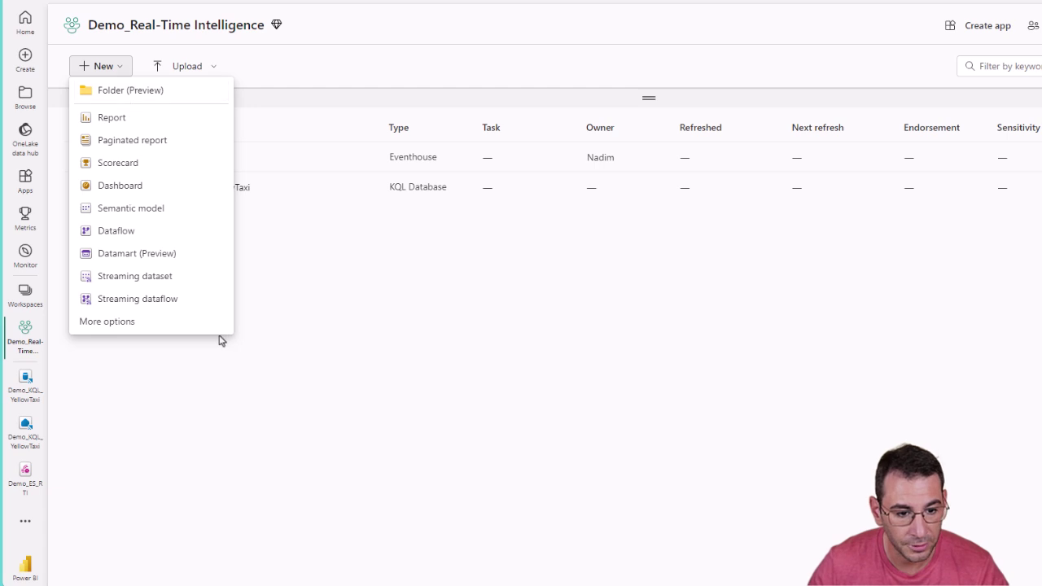
click(210, 387)
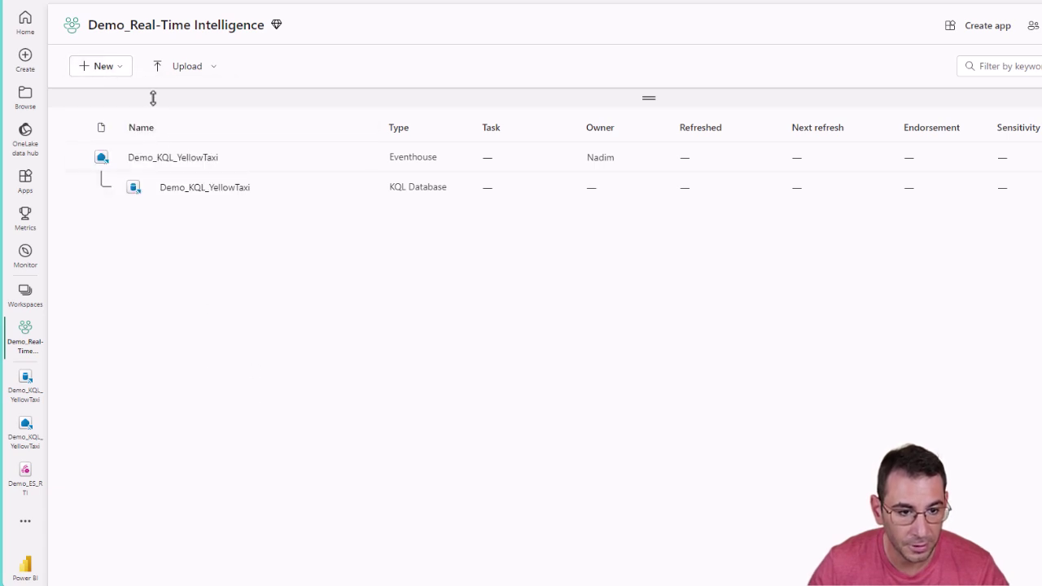
click(102, 66)
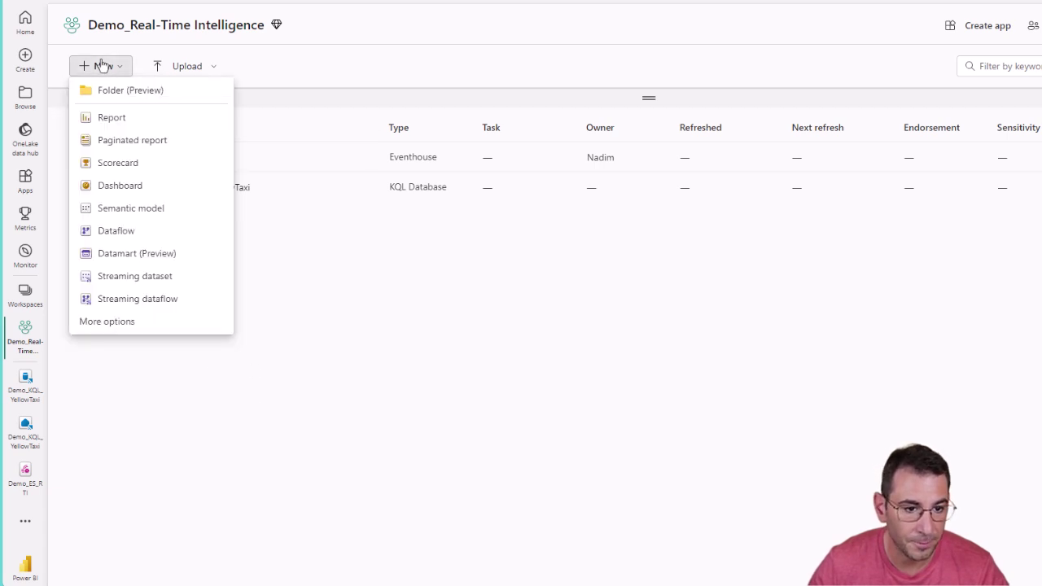
click(153, 329)
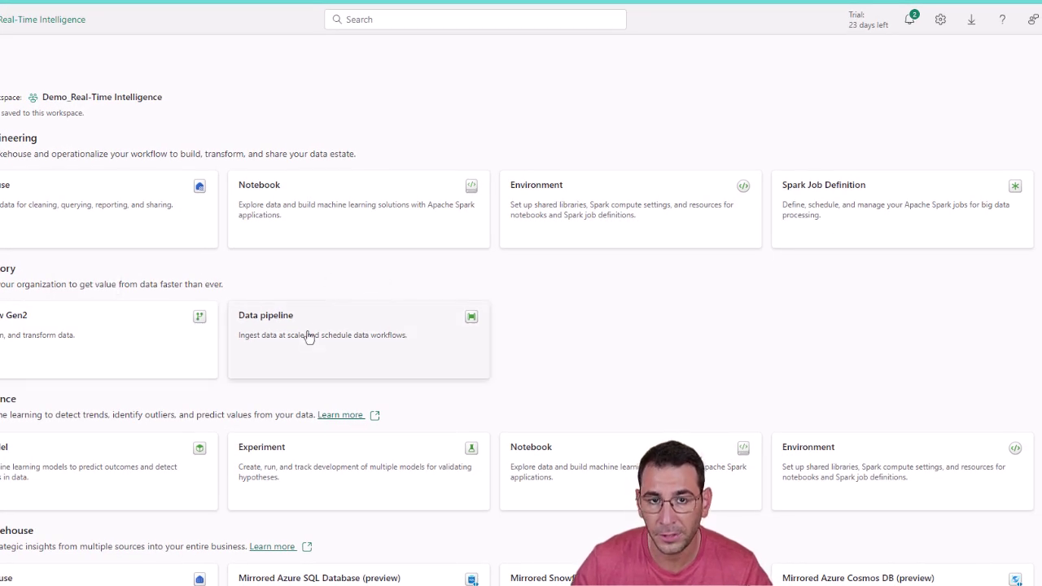
scroll(307, 300, down, 1)
scroll(307, 300, down, 5)
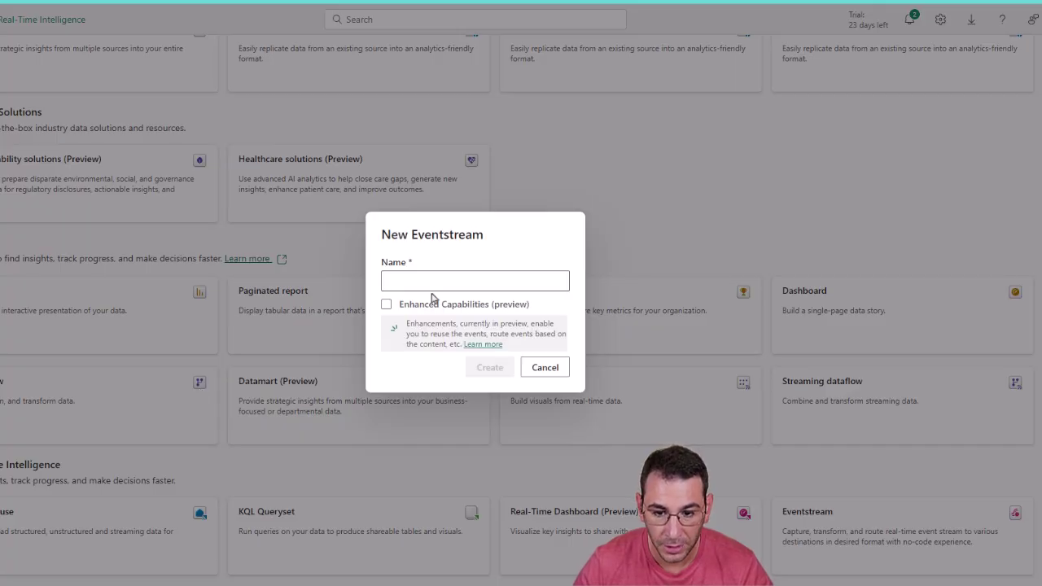
click(433, 279)
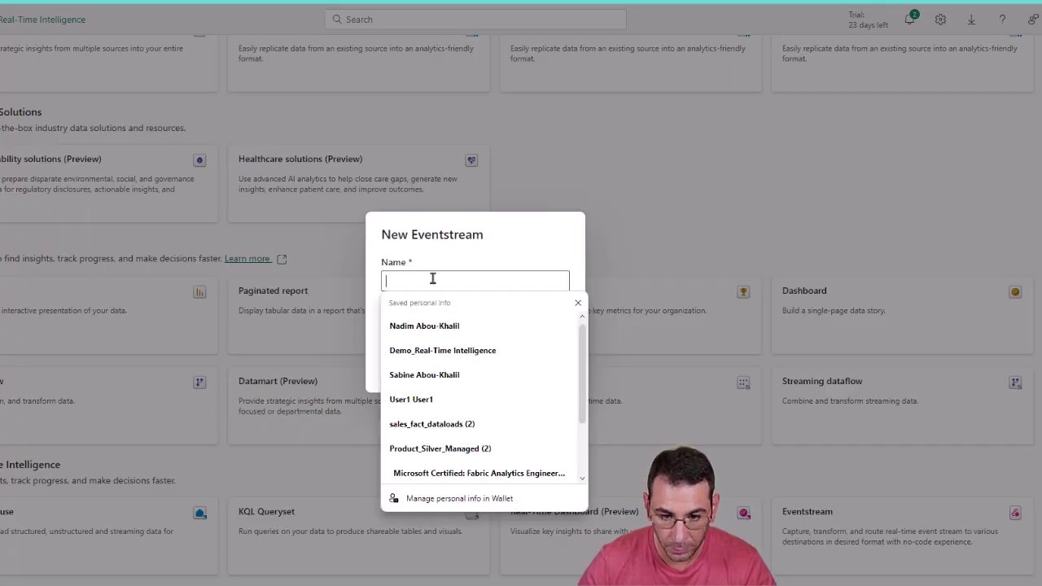
text(ES_YellowTaxi_Demo)
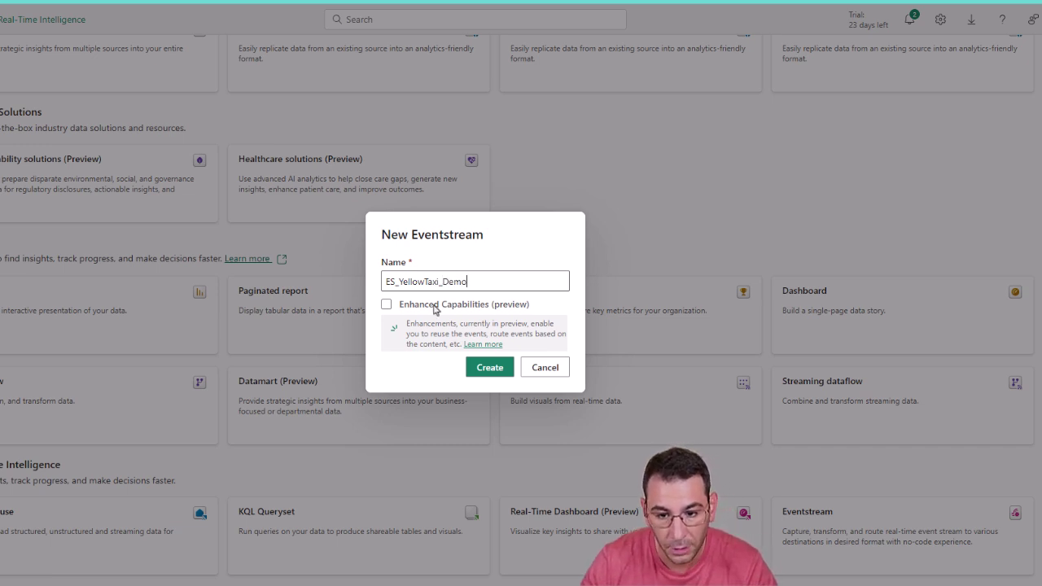
click(488, 370)
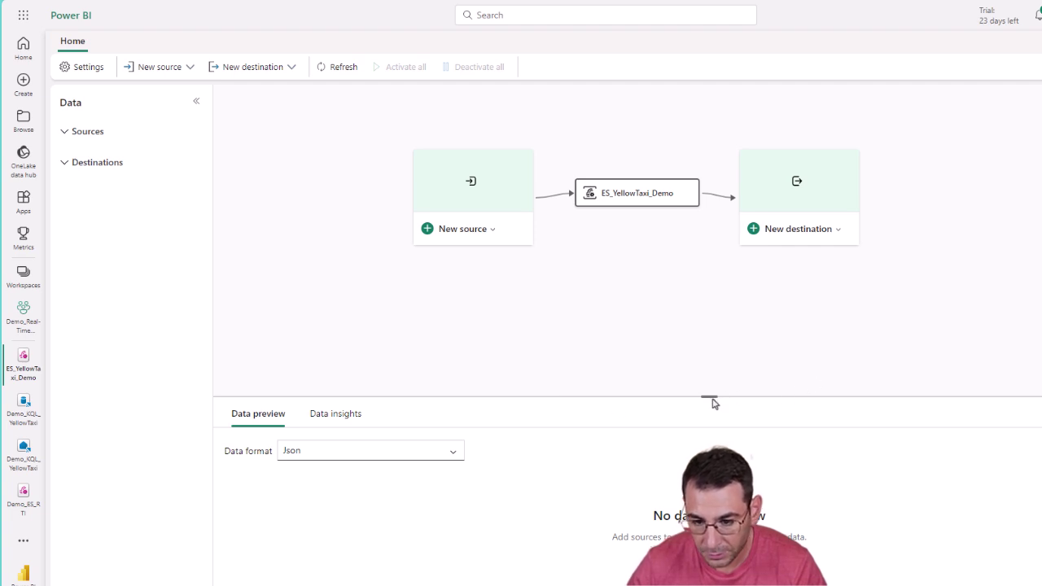
- Open the Sample data source settings for the eventstream and review the available sample datasets
click(483, 232)
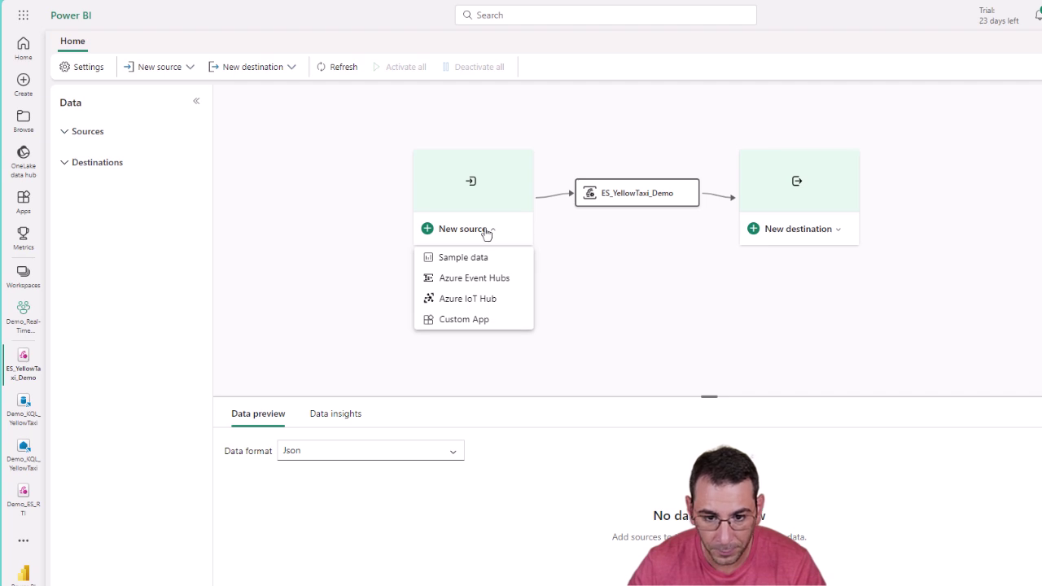
click(460, 259)
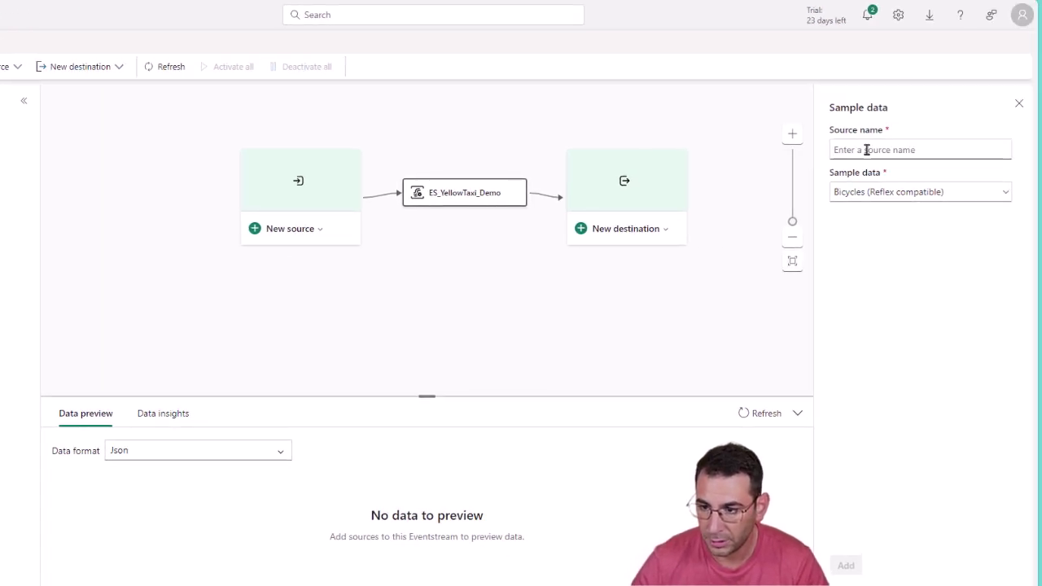
click(903, 194)
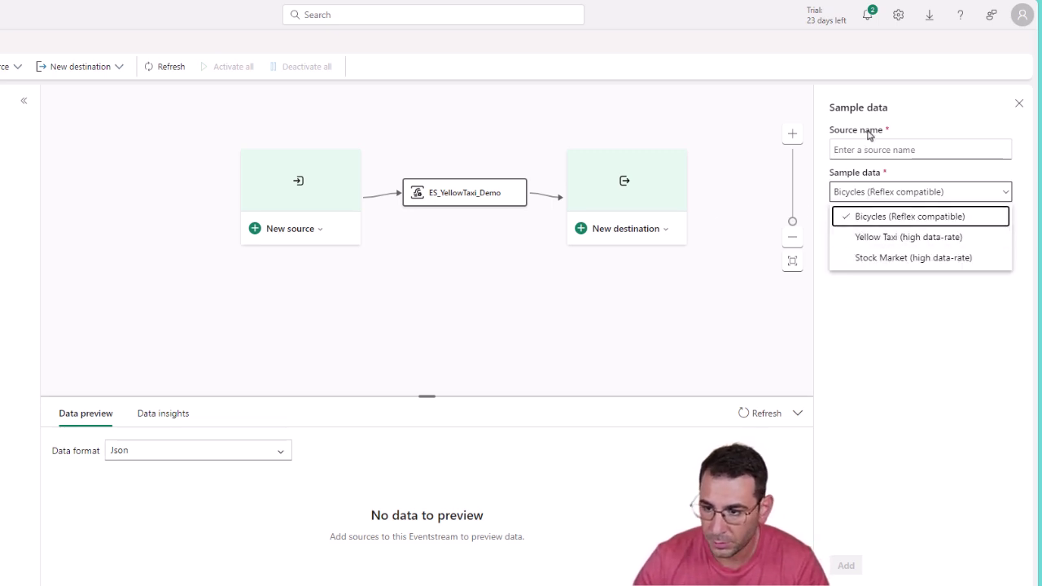
click(443, 265)
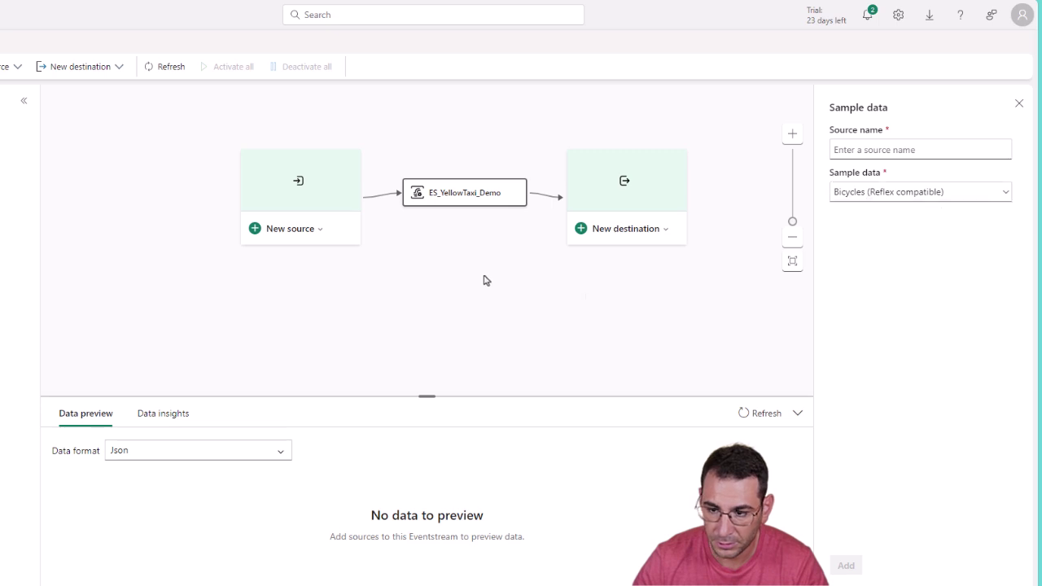
- Add a Sample data source named YellowTaxi_ES using the Yellow Taxi (high data-rate) dataset
click(319, 234)
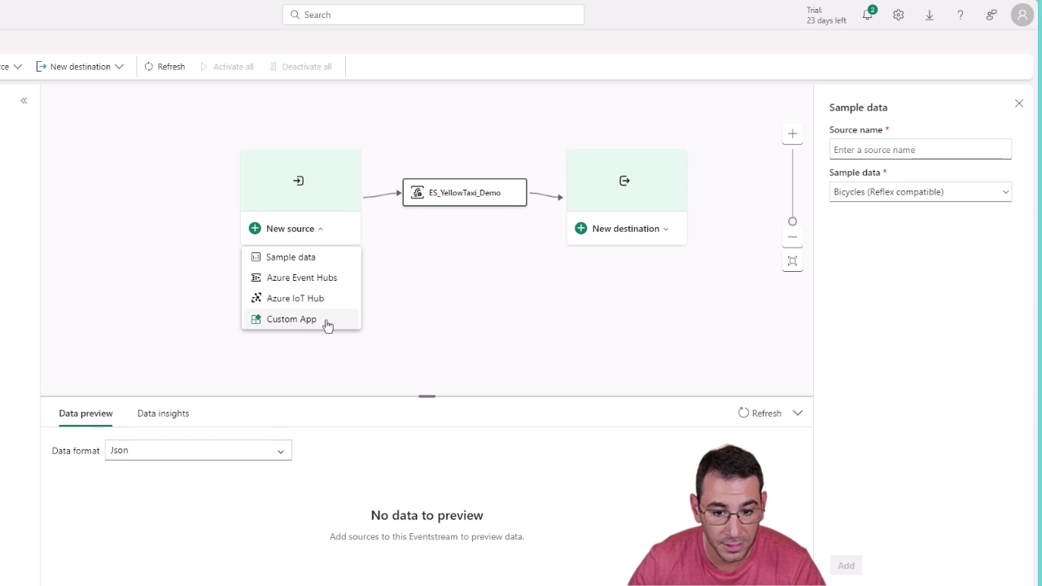
click(286, 259)
click(844, 155)
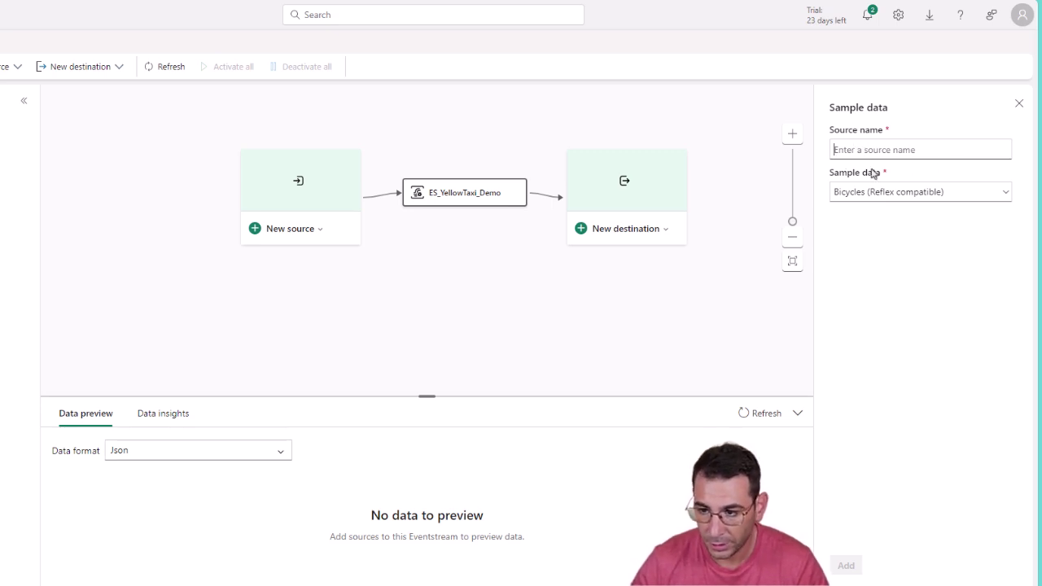
text(Y)
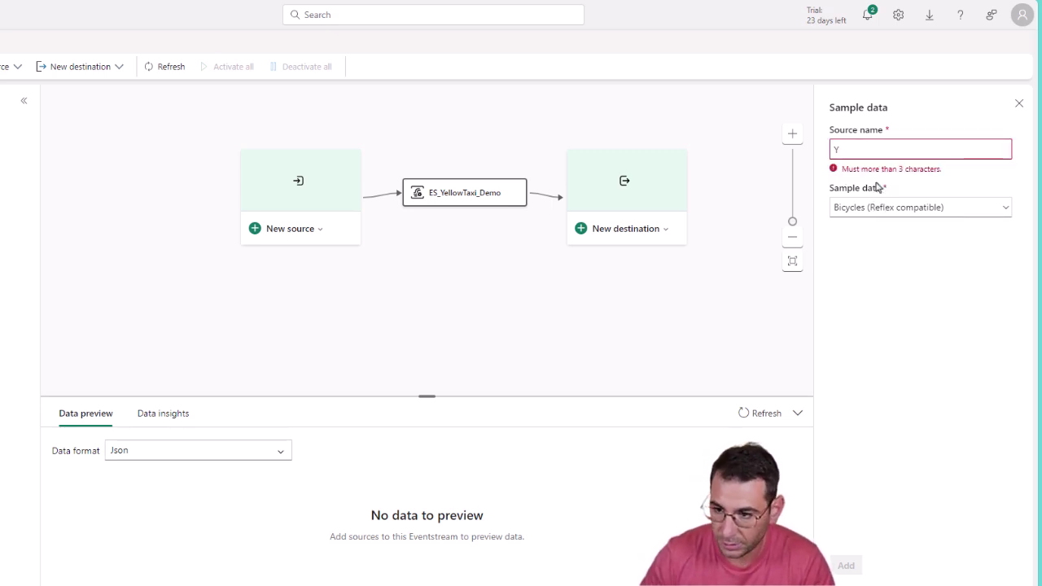
text(ellowTaxi_ES)
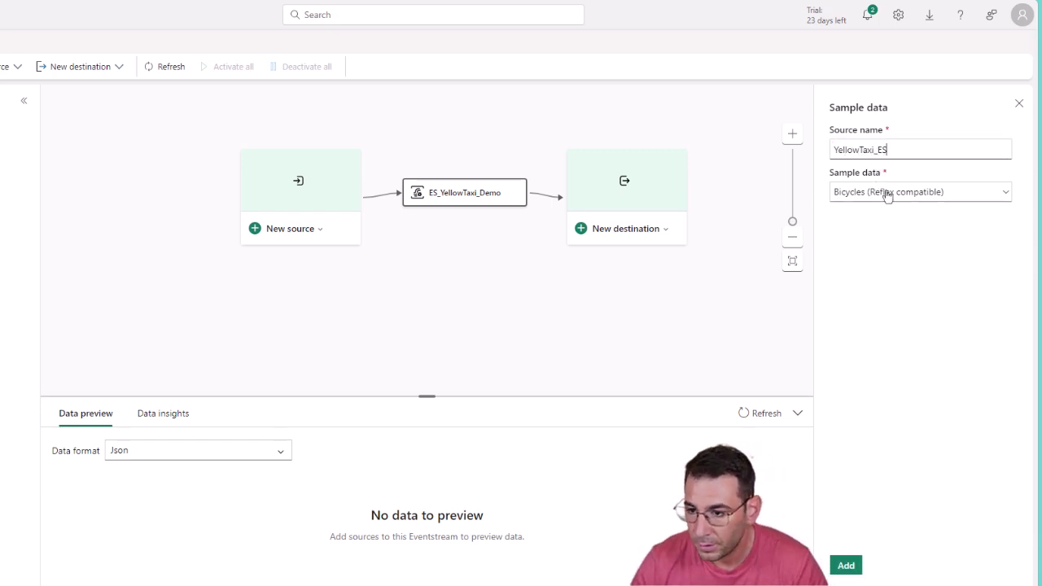
click(888, 193)
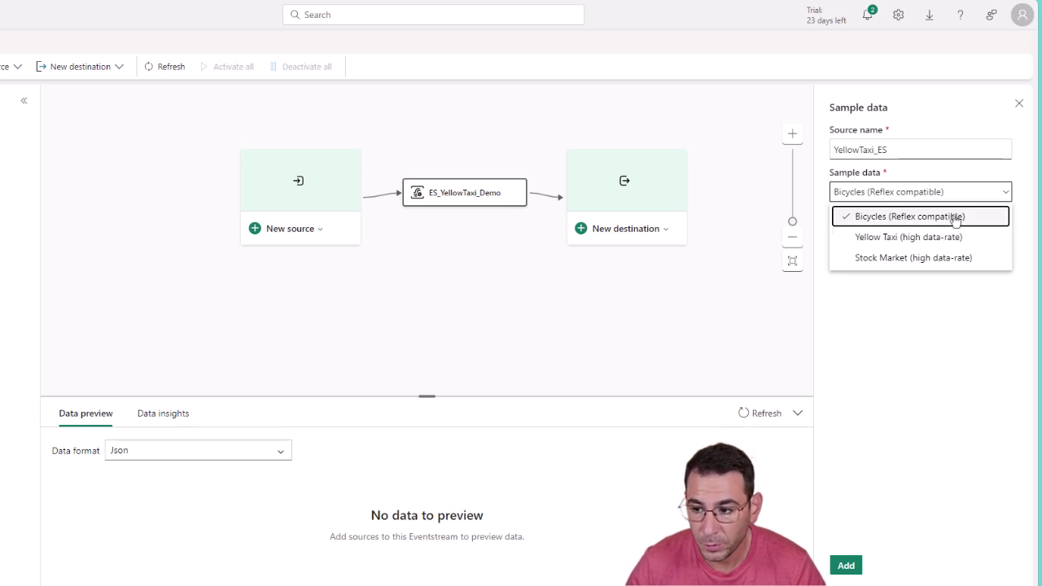
click(875, 237)
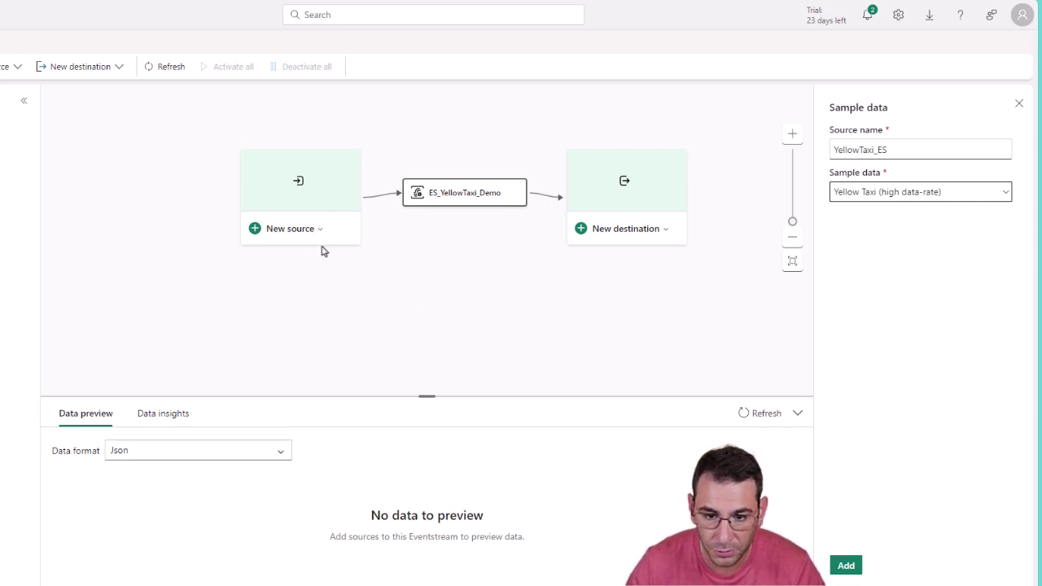
click(847, 565)
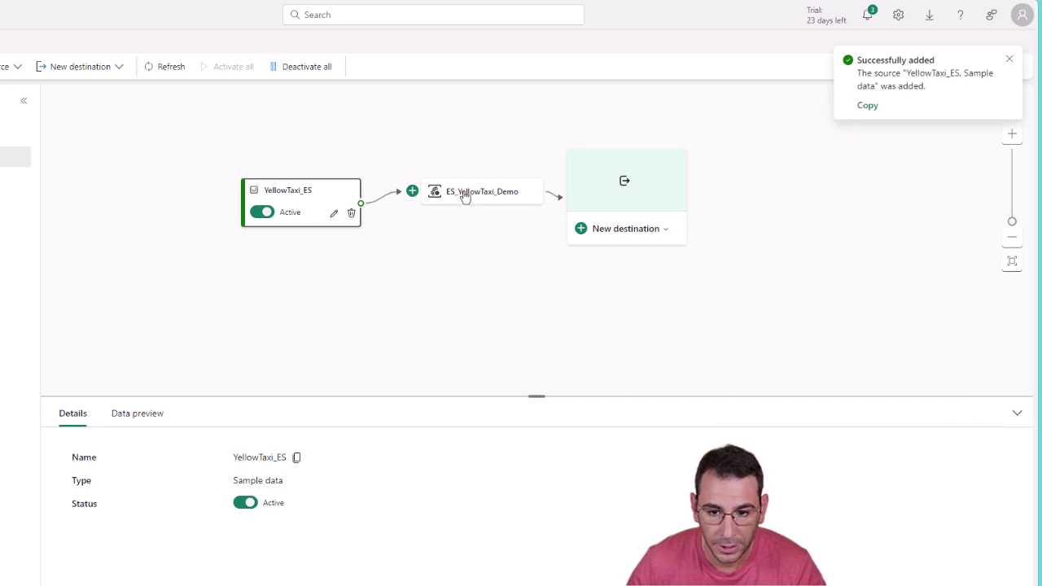
- Rearrange the YellowTaxi_ES source, the eventstream node and the destination placeholder further left on the canvas
drag(312, 191, 229, 191)
drag(489, 190, 423, 191)
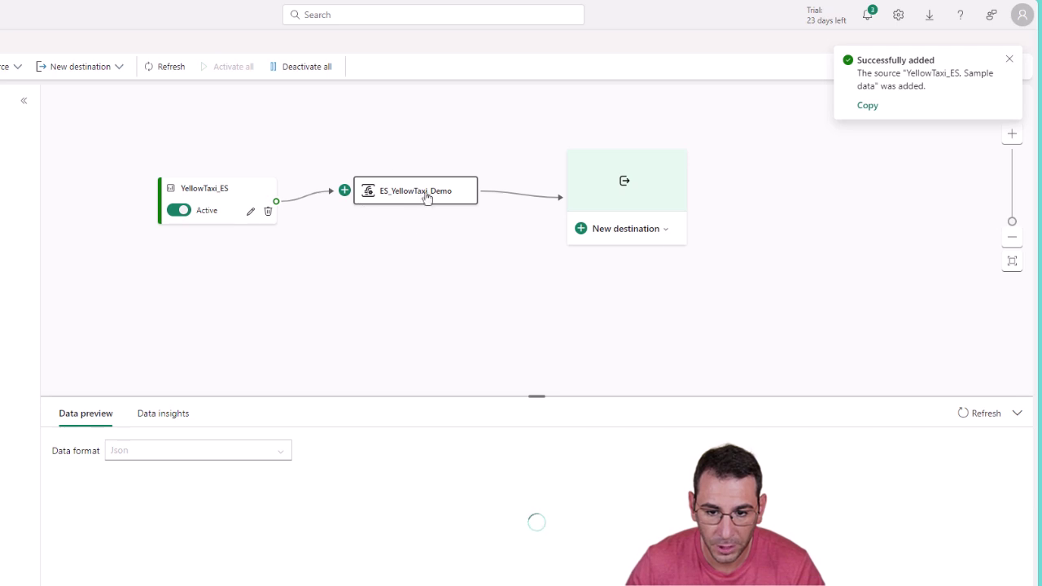
drag(624, 158, 598, 160)
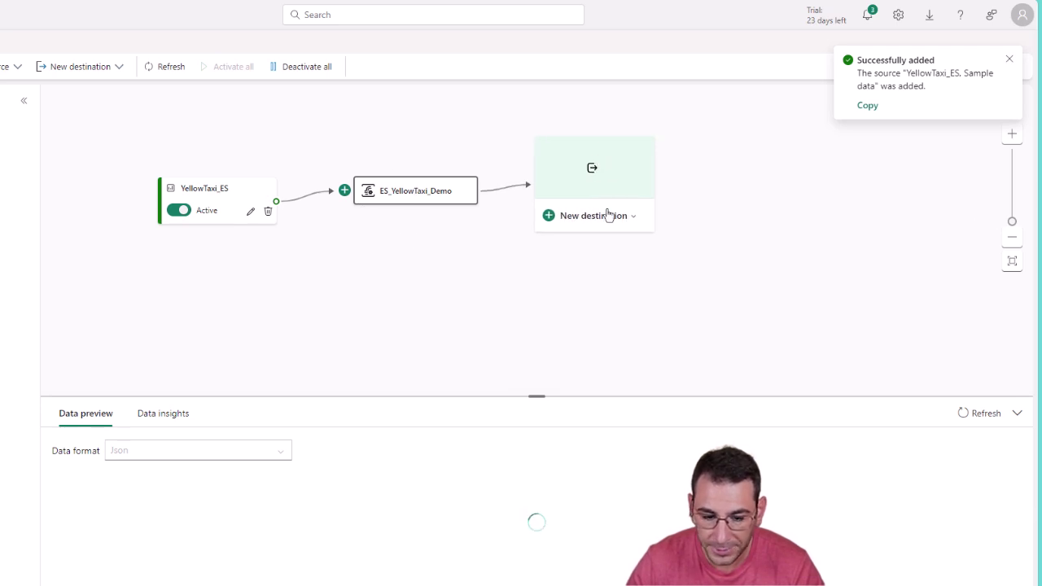
- Add a Direct ingestion KQL Database destination named Yellow_Taxi_Demo_KQLDB, targeting Demo_KQL_YellowTaxi in the Demo_Real-Time Intelligence workspace, and start its configuration
click(586, 218)
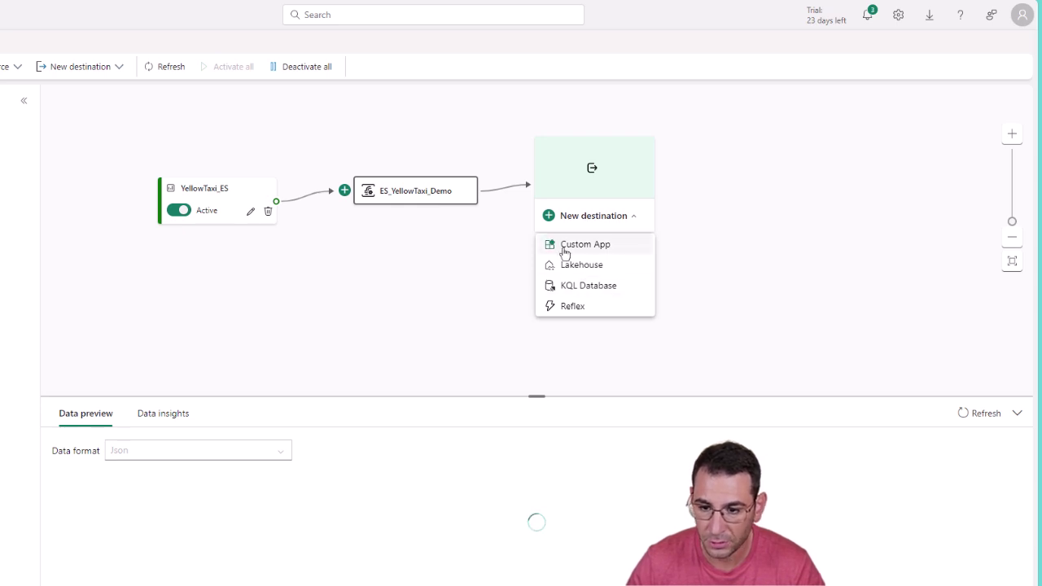
click(605, 286)
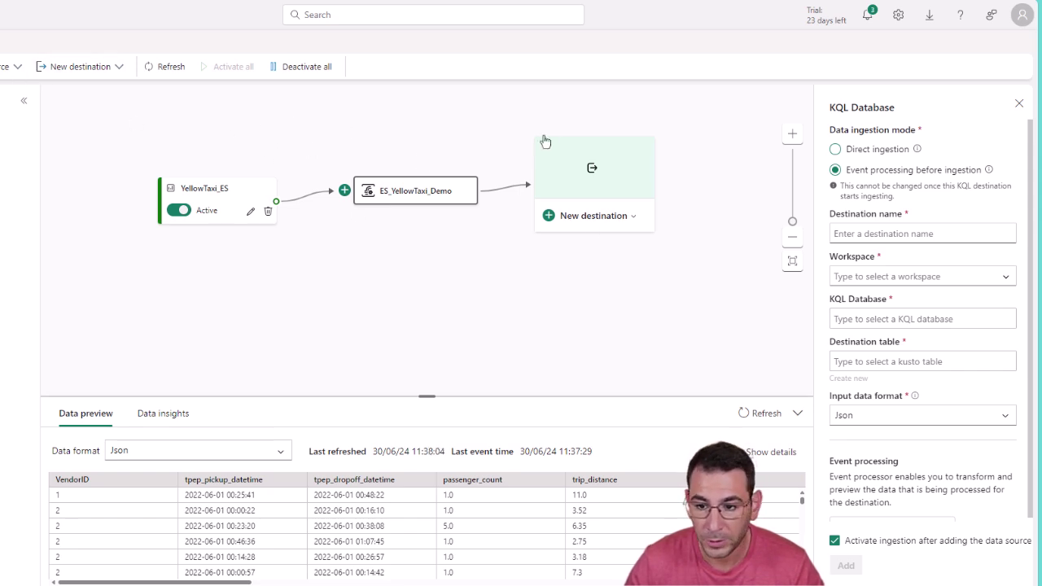
click(878, 149)
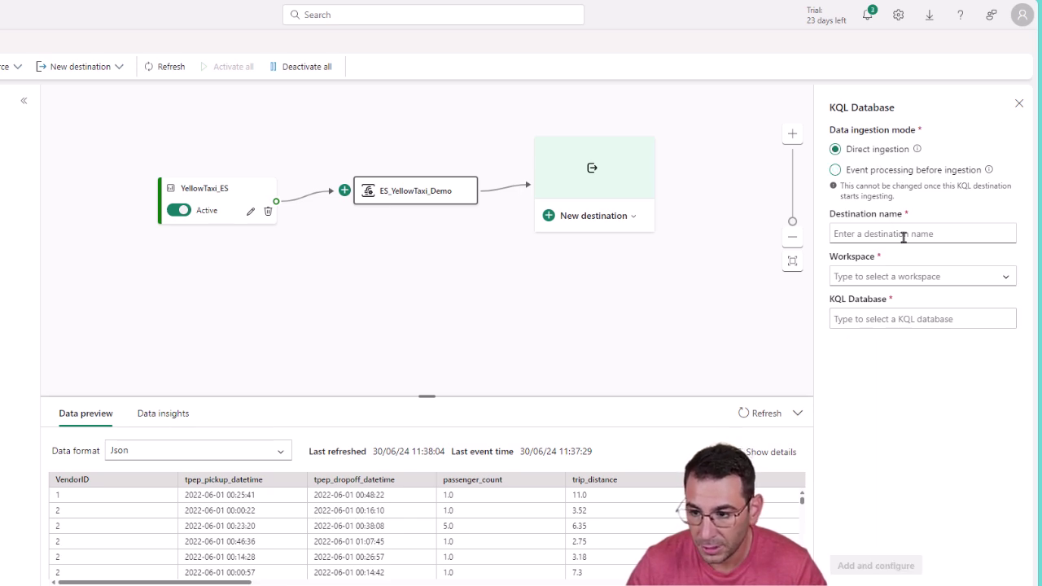
text(Yellow_Taxi_Demo_KQLDB)
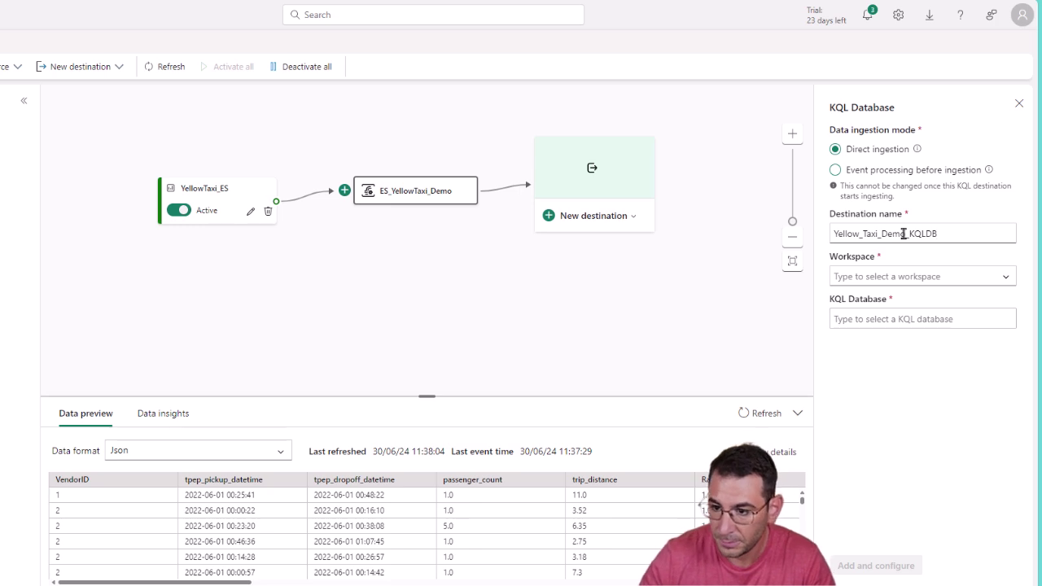
click(919, 275)
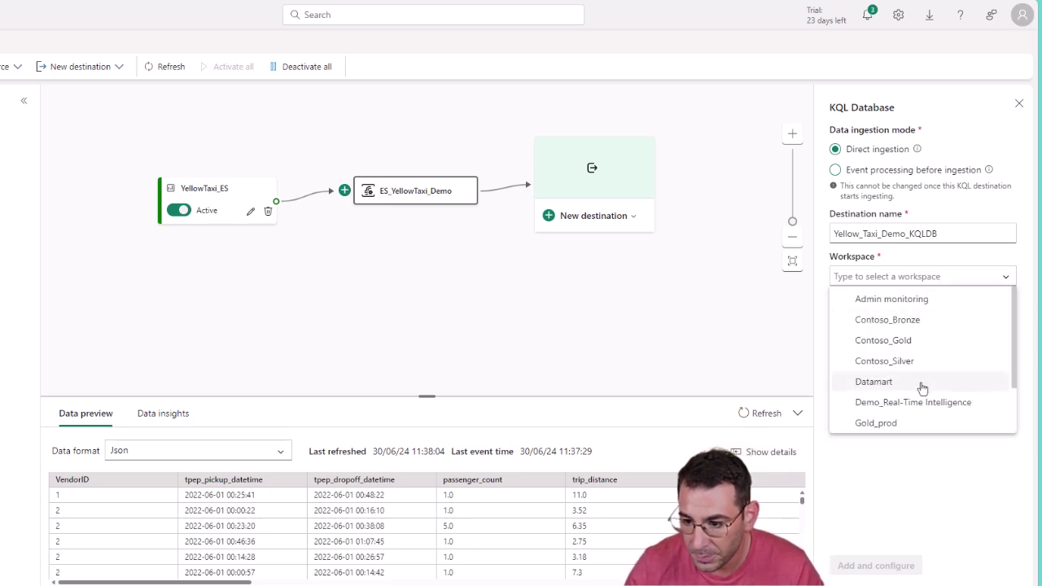
click(960, 405)
click(904, 319)
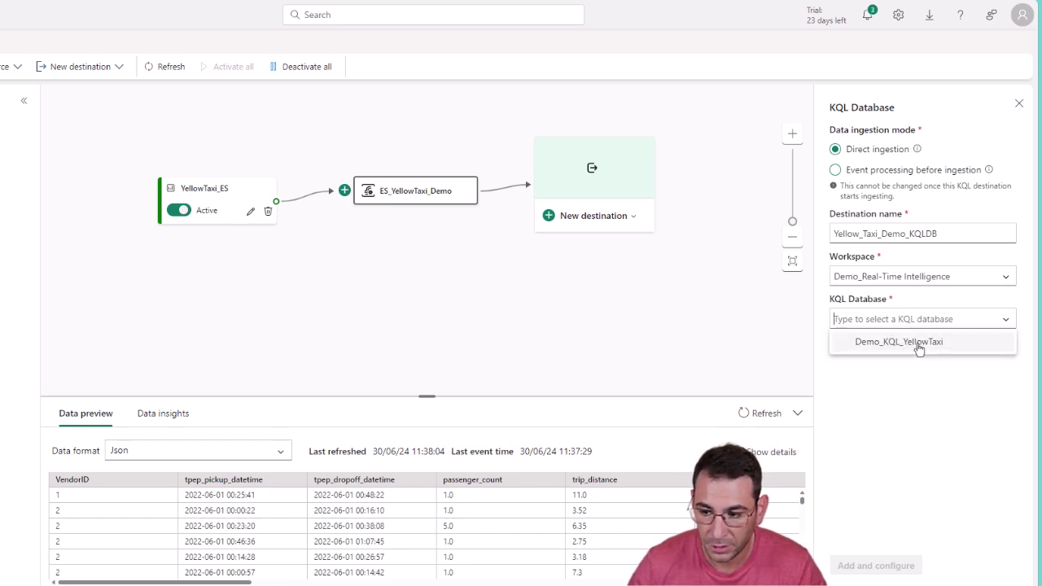
click(918, 348)
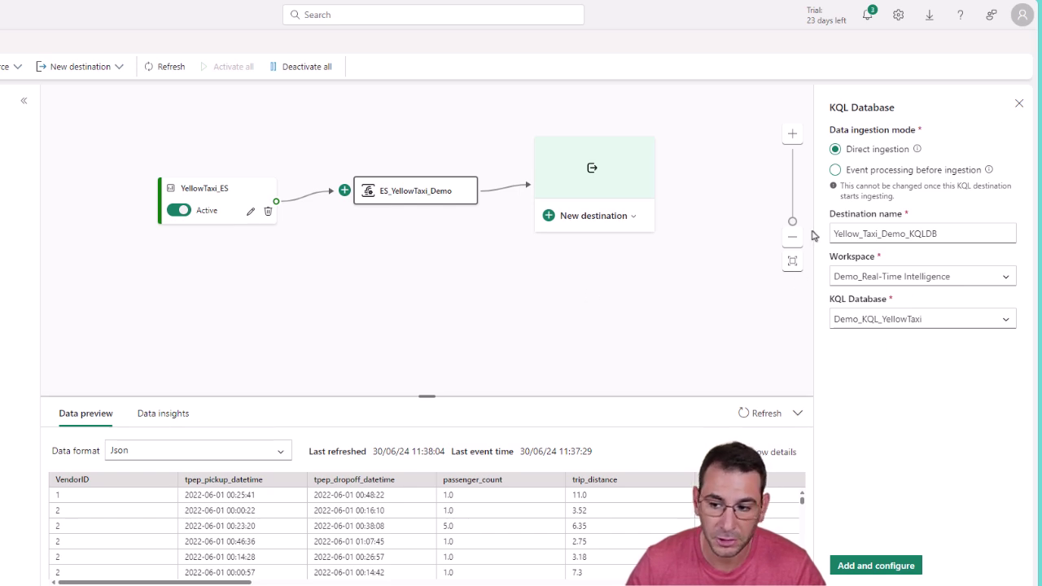
click(870, 566)
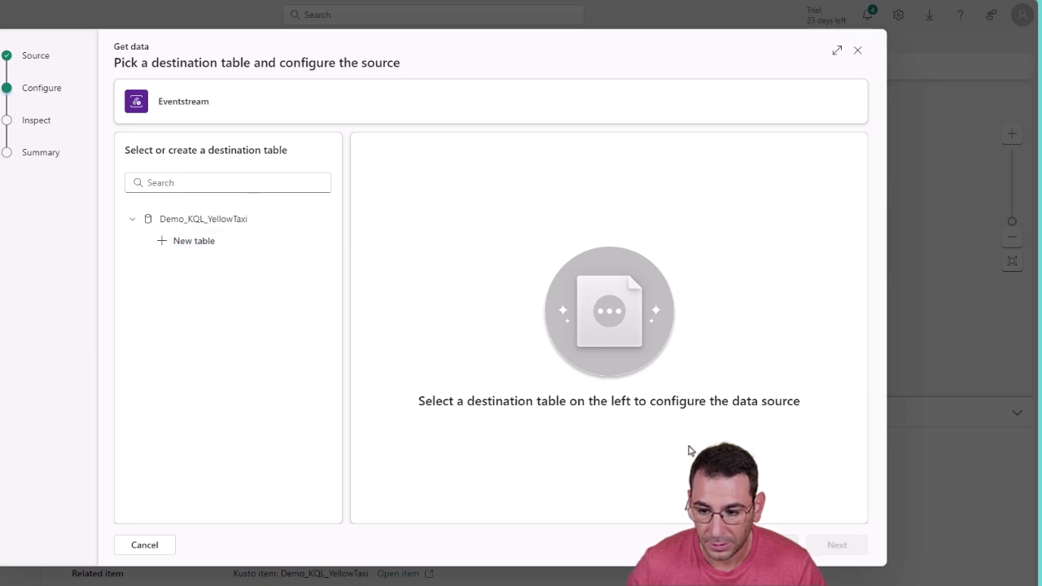
- Create a new destination table named Yellow_Taxi_Table in the Demo_KQL_YellowTaxi database
click(163, 245)
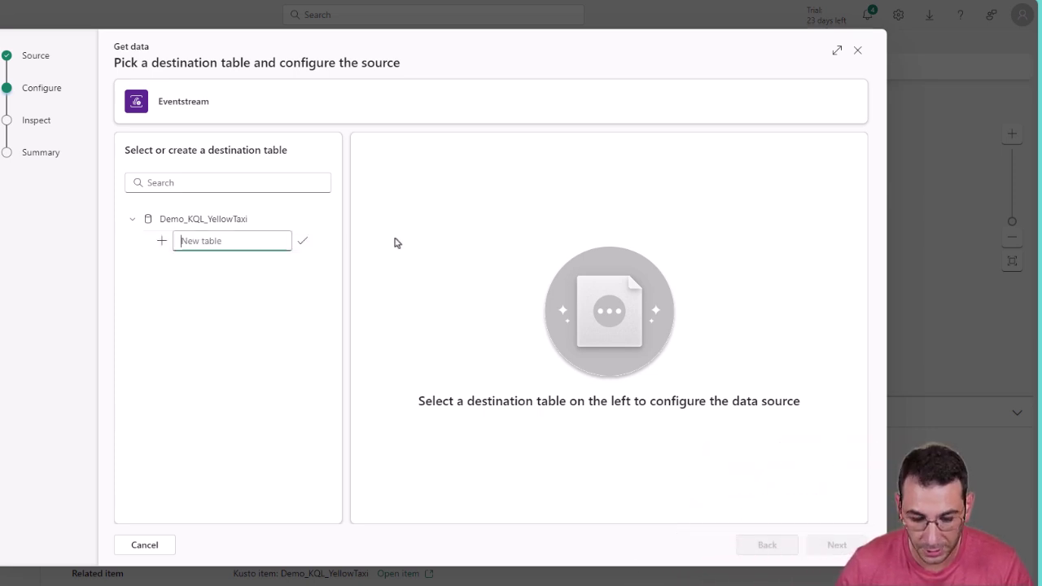
text(Y)
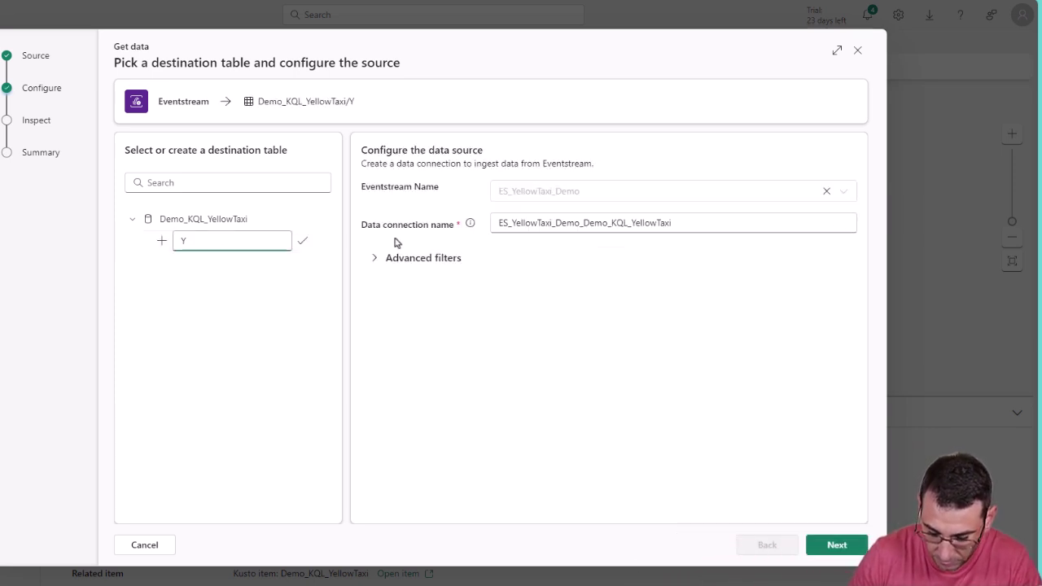
text(Ellow)
key(BackSpace)
key(BackSpace)
key(BackSpace)
key(BackSpace)
text(e)
key(BackSpace)
key(BackSpace)
text(ellow_r)
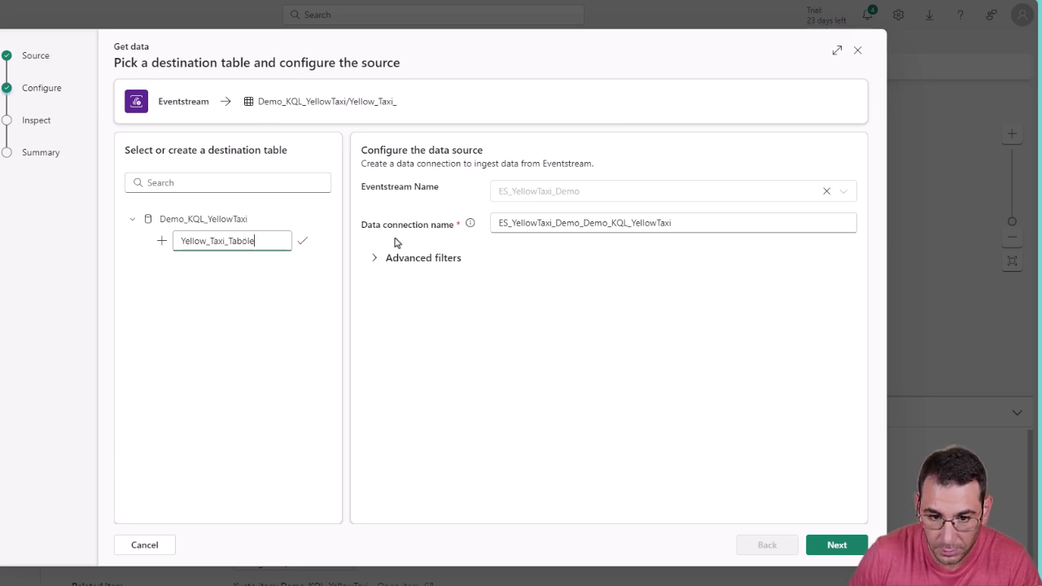
key(BackSpace)
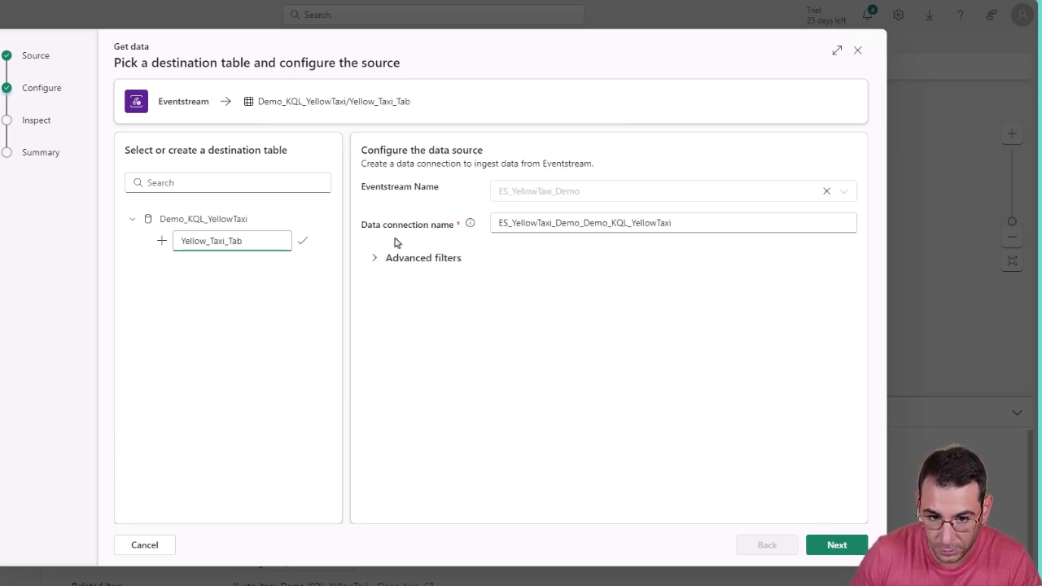
text(le)
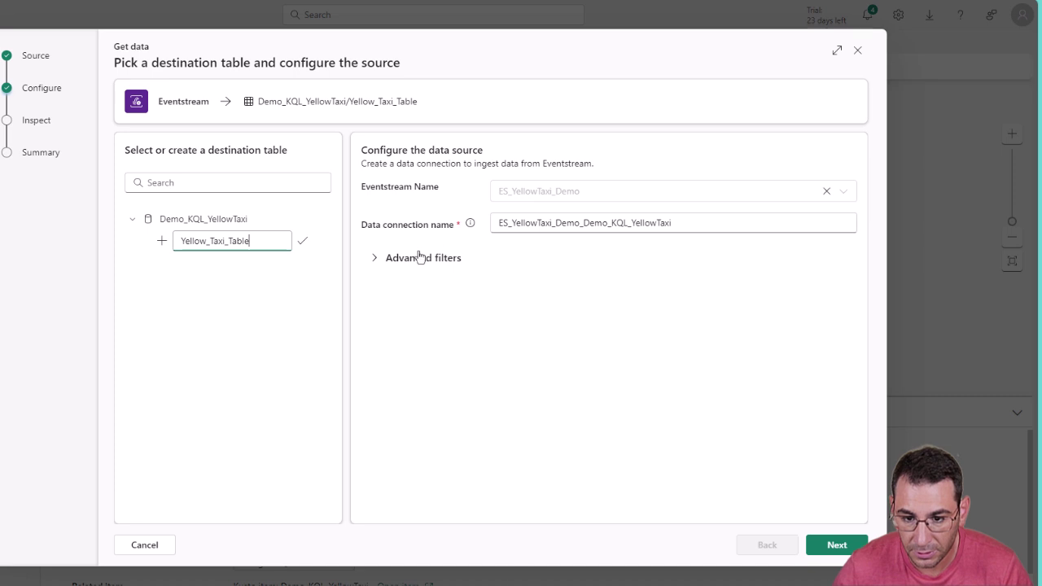
- Check the data connection's advanced filters, keep their defaults and proceed to inspecting the sample data
click(380, 261)
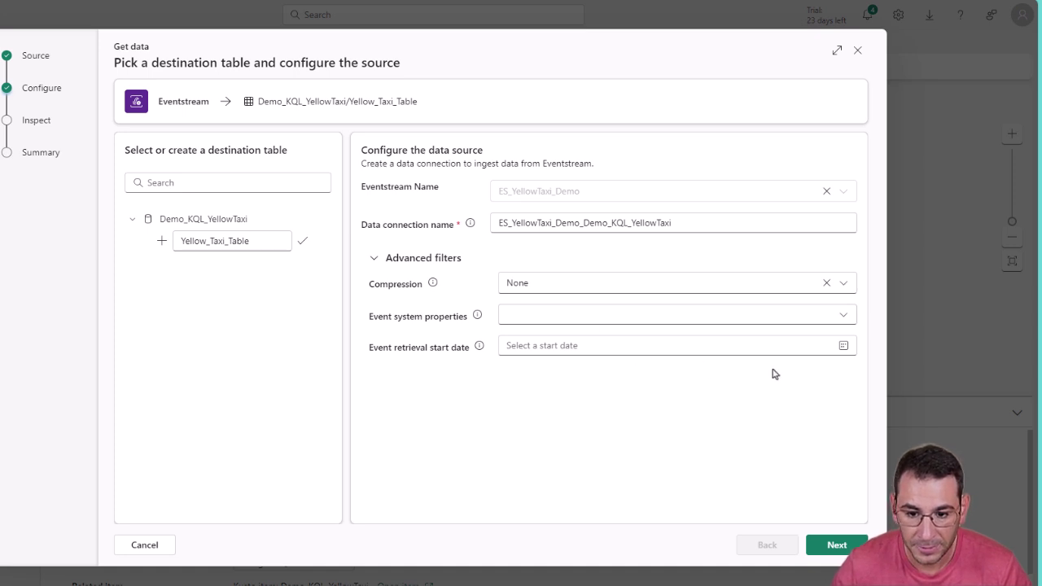
click(837, 546)
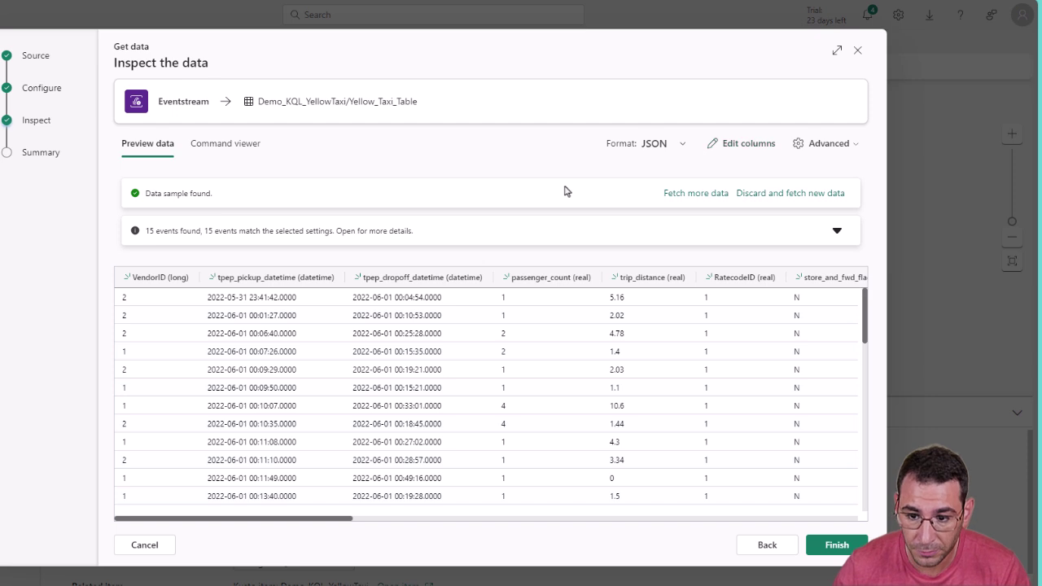
drag(250, 521, 216, 525)
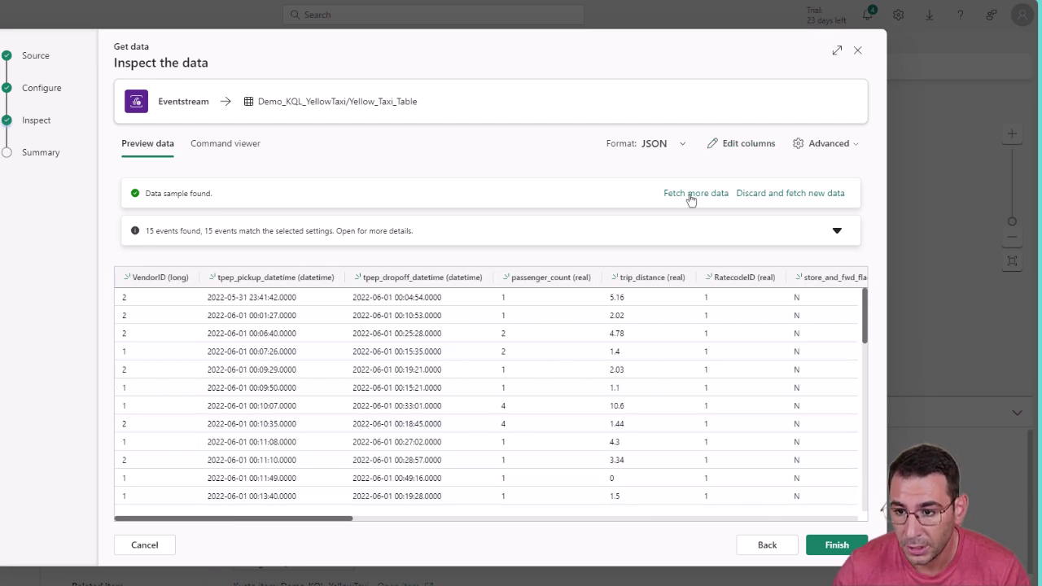
- Edit the table columns, review the types available for VendorID and set the passenger_count type to int
click(734, 148)
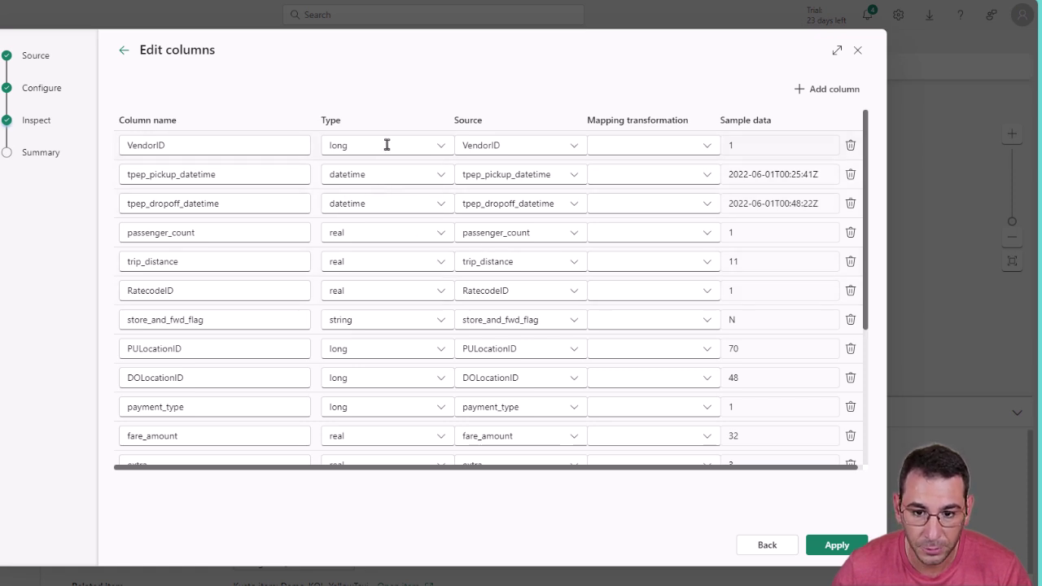
click(438, 149)
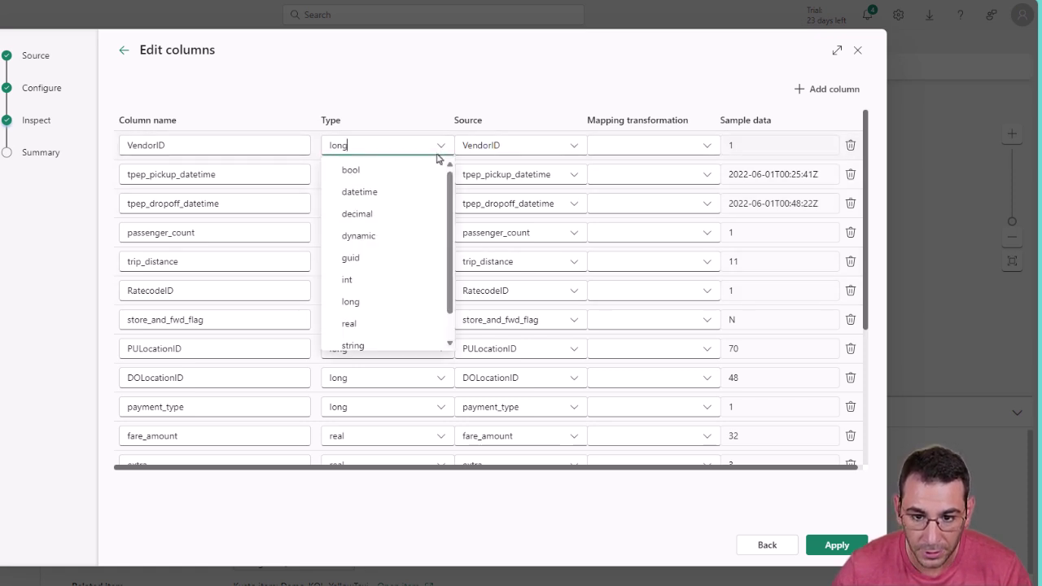
scroll(422, 207, down, 1)
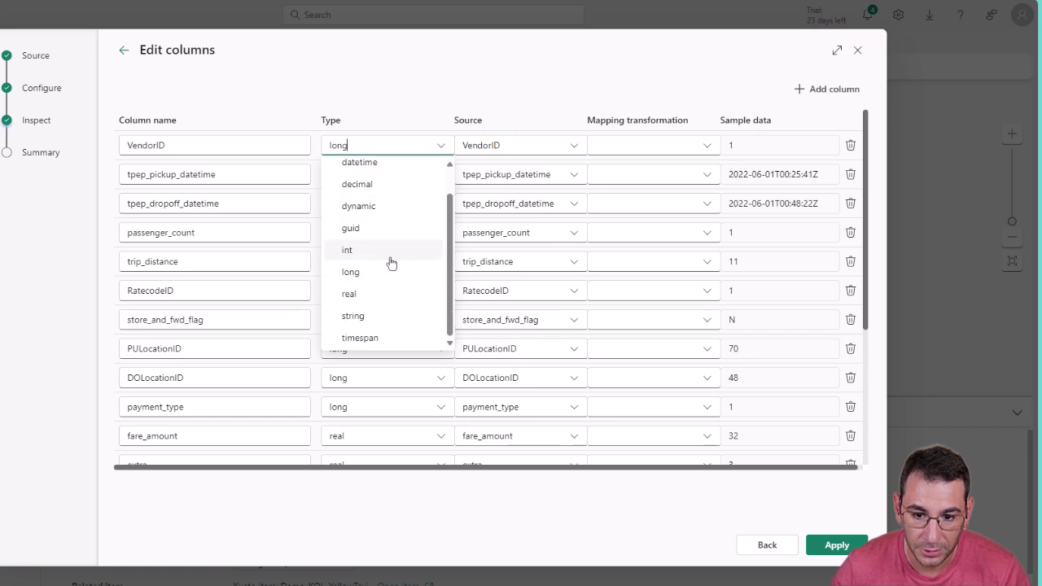
click(447, 99)
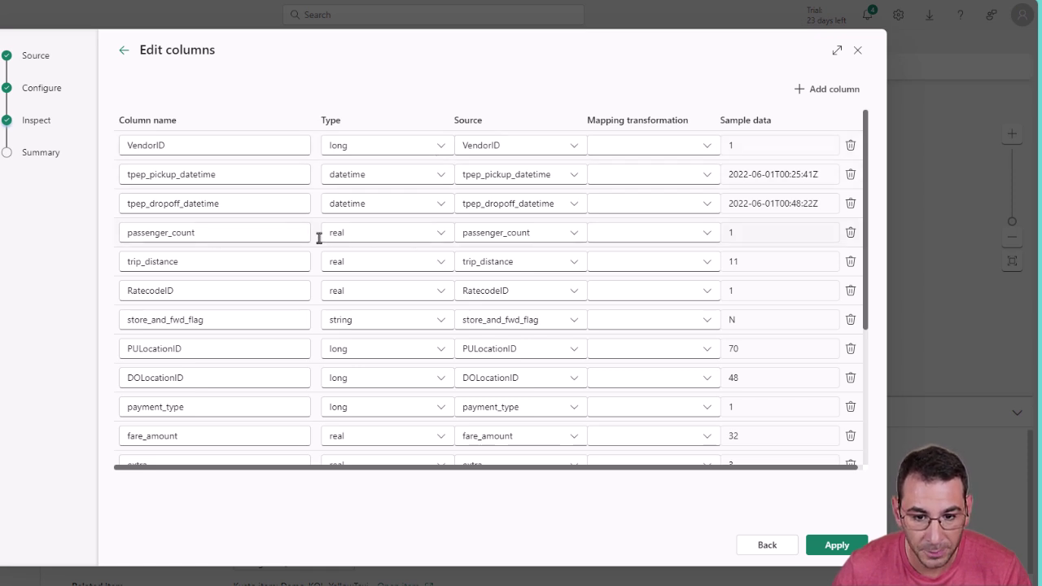
click(442, 236)
scroll(388, 342, down, 1)
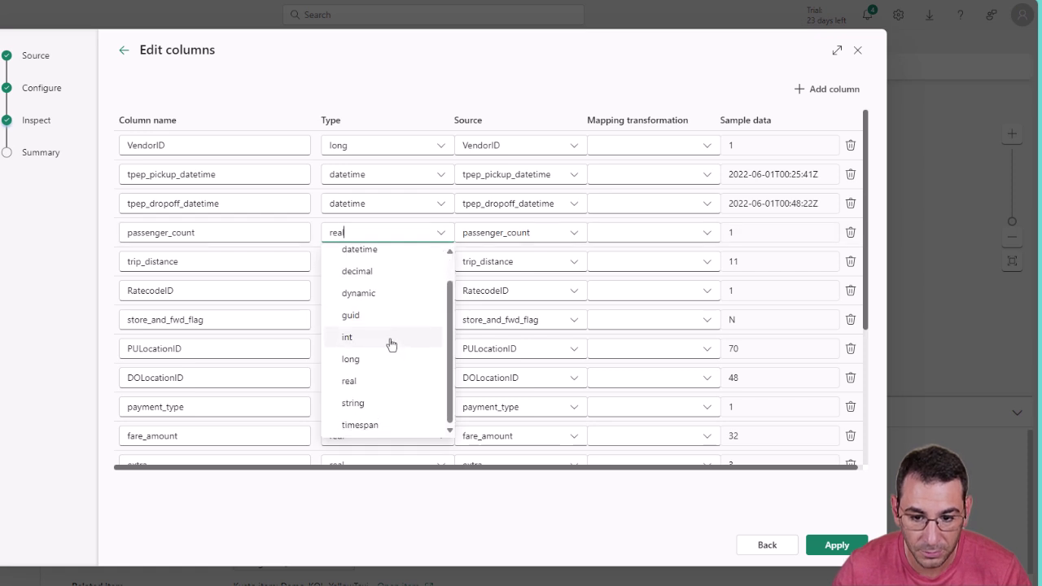
click(389, 344)
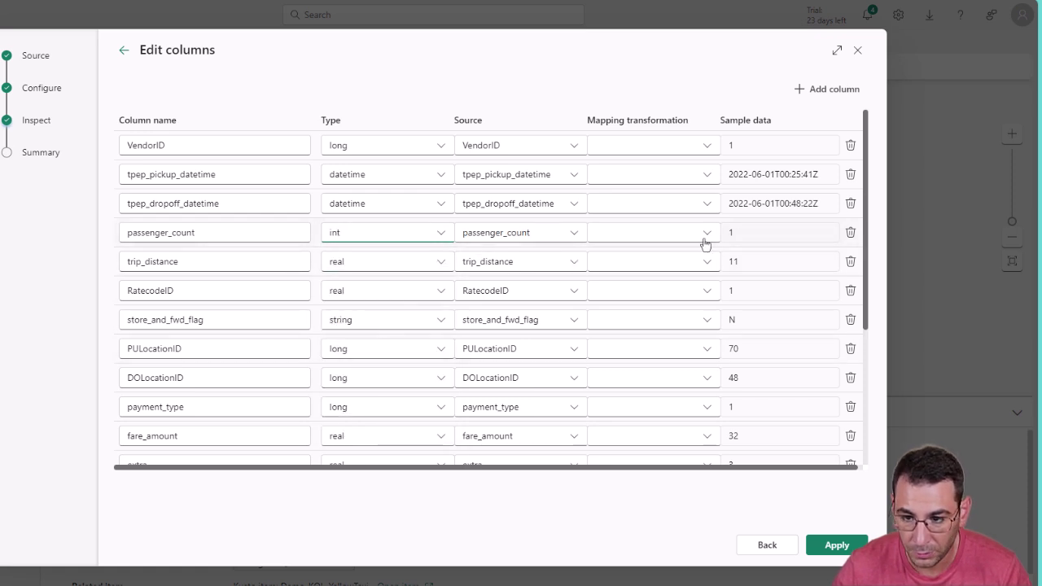
- Examine the mapping transformation options for VendorID and review the sample data across all columns
click(707, 149)
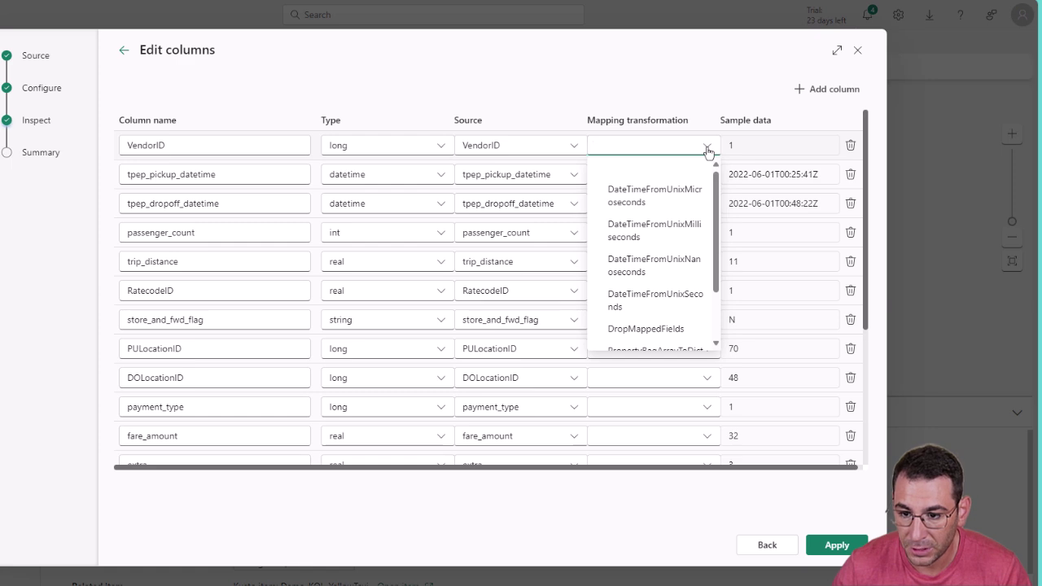
click(708, 149)
scroll(698, 262, down, 3)
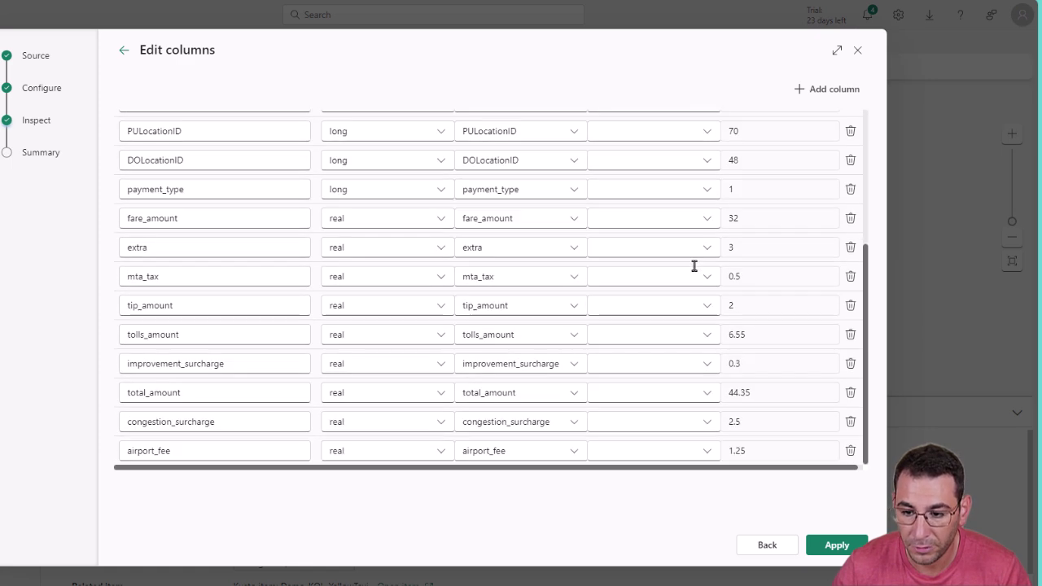
scroll(645, 341, up, 5)
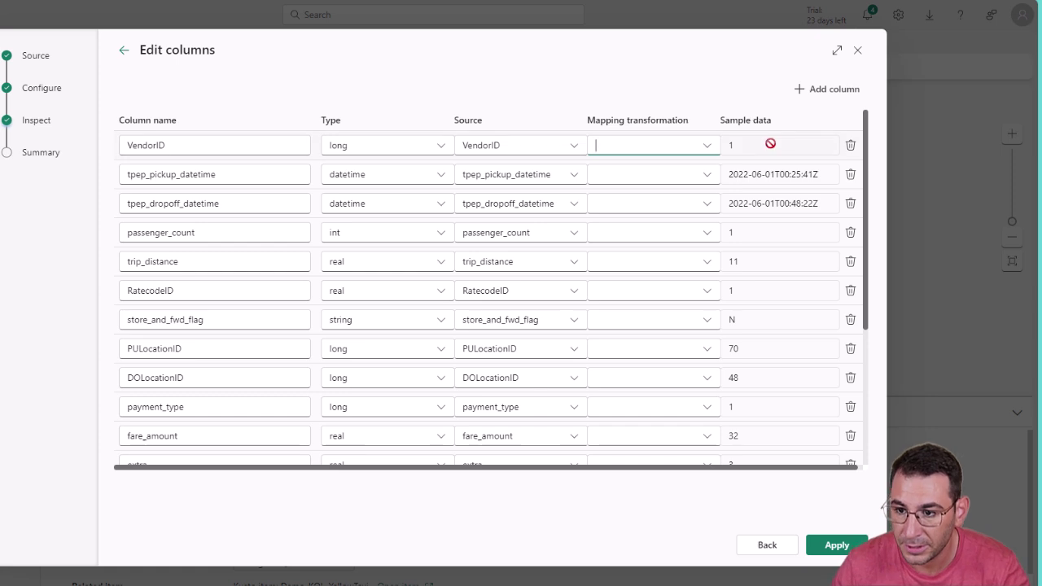
scroll(691, 225, down, 3)
scroll(761, 222, down, 1)
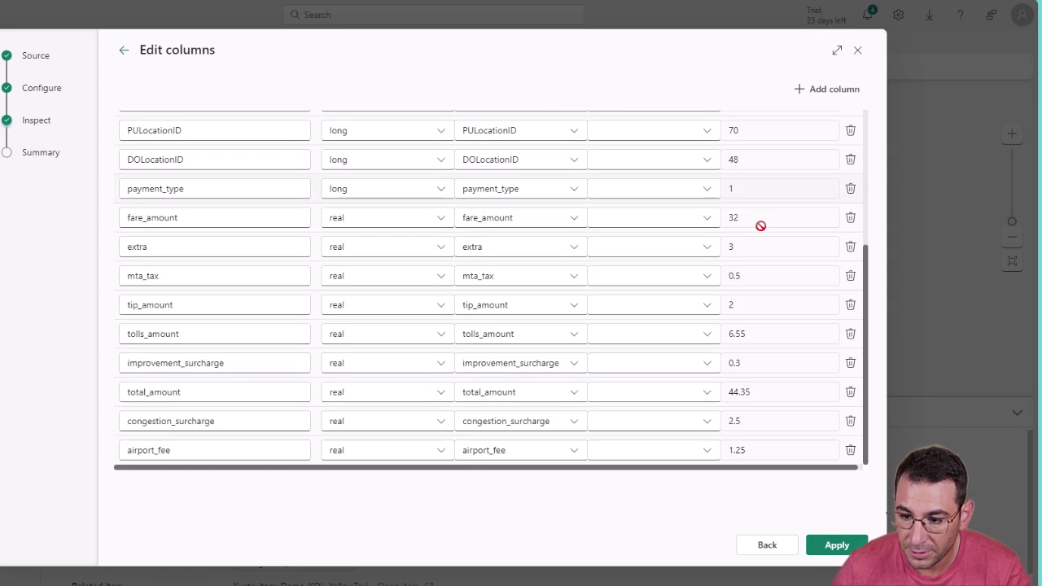
- Set the type of the trip_distance column to int
scroll(391, 228, up, 3)
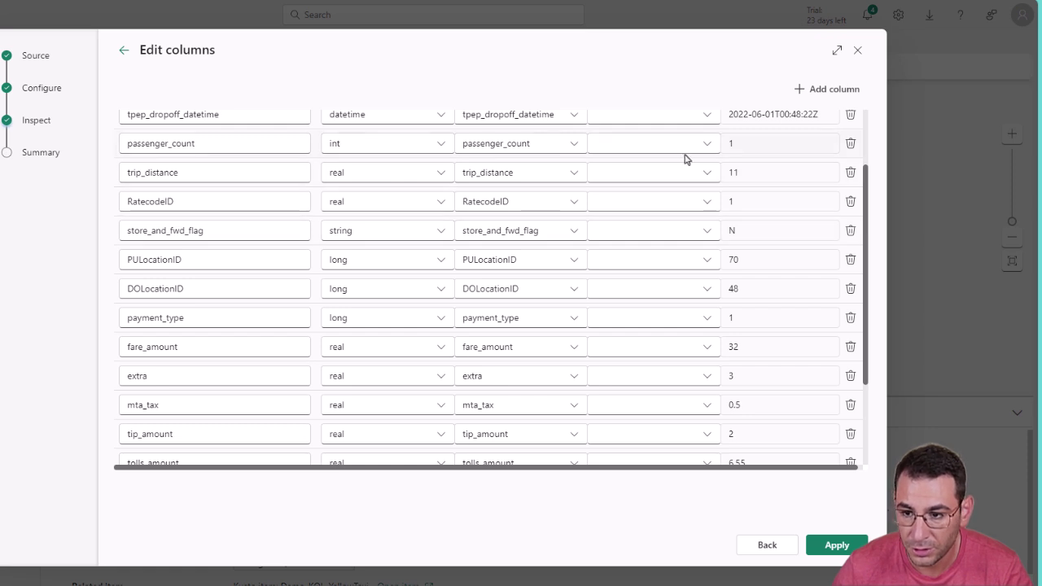
click(438, 182)
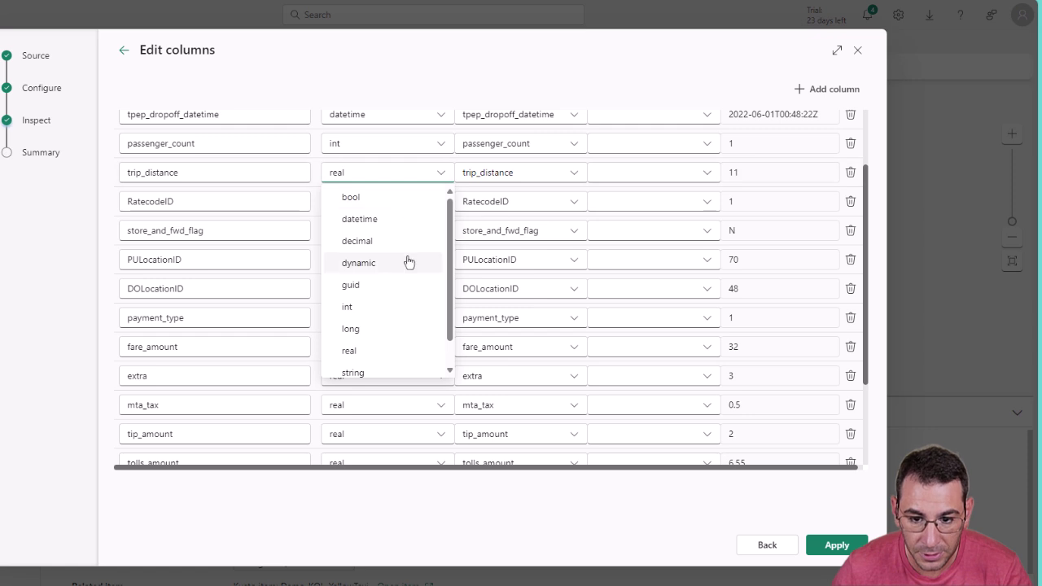
click(400, 306)
- Review the types available for the RatecodeID column and set it to long
click(444, 202)
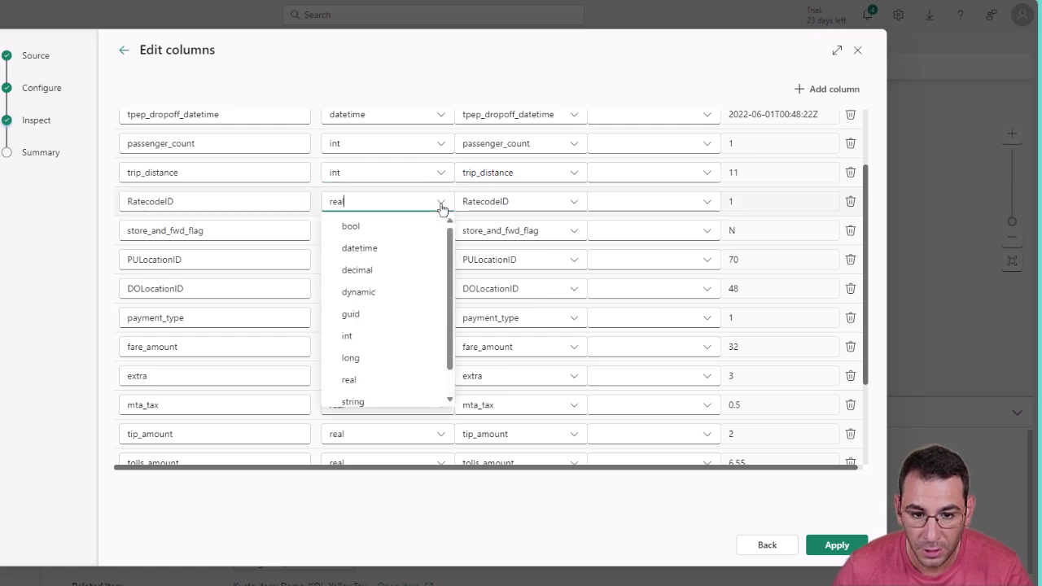
click(448, 202)
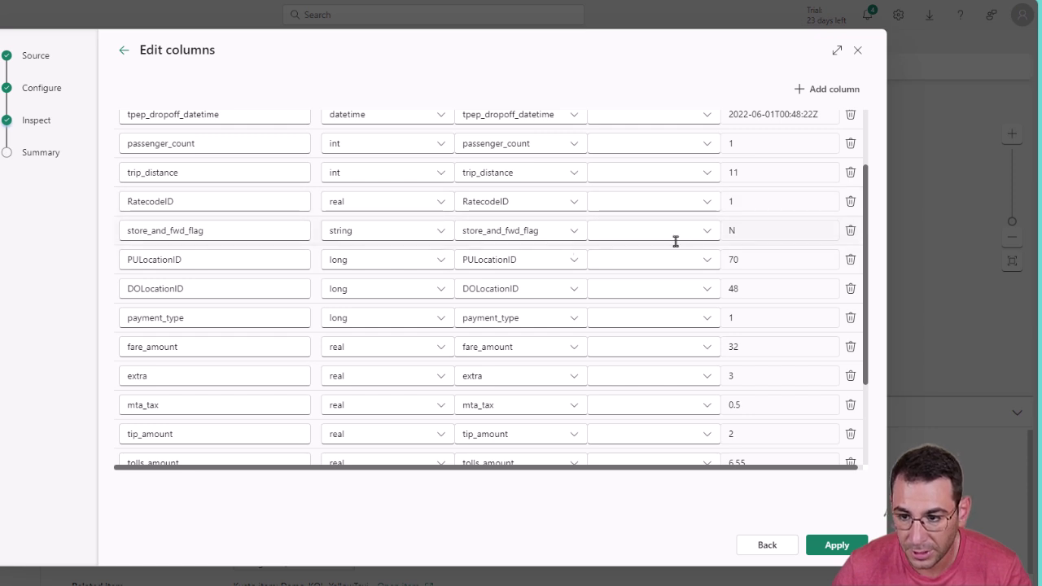
scroll(379, 259, down, 2)
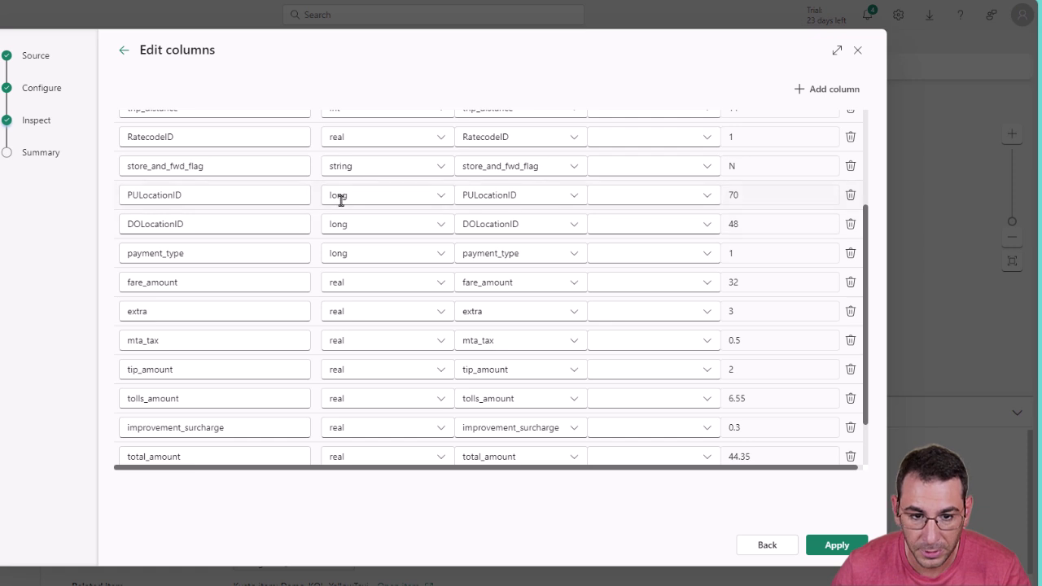
scroll(341, 201, up, 2)
click(441, 202)
scroll(403, 277, down, 1)
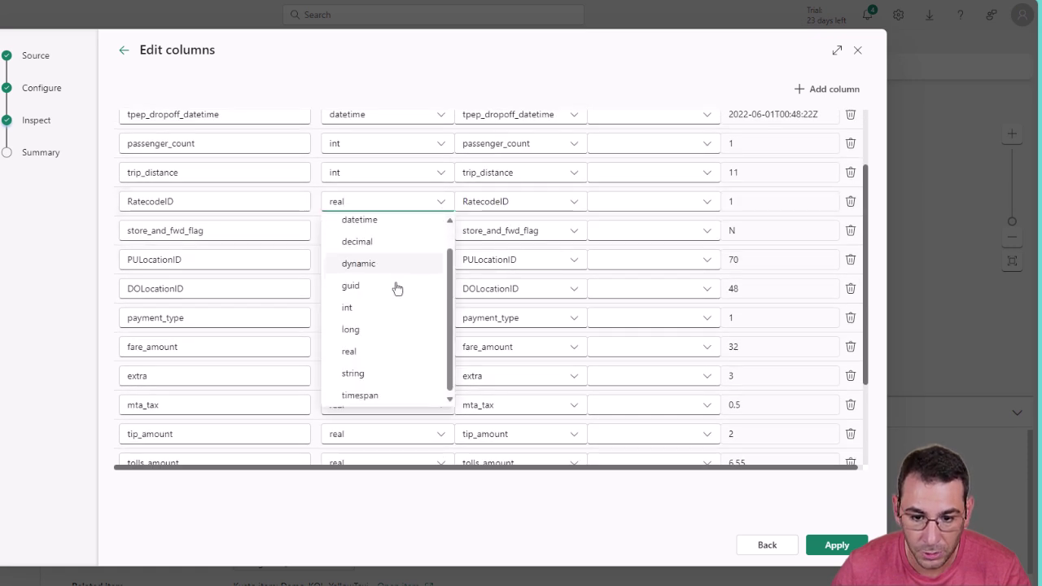
click(386, 332)
- Check the types of all remaining columns and apply the column edits
scroll(374, 310, down, 1)
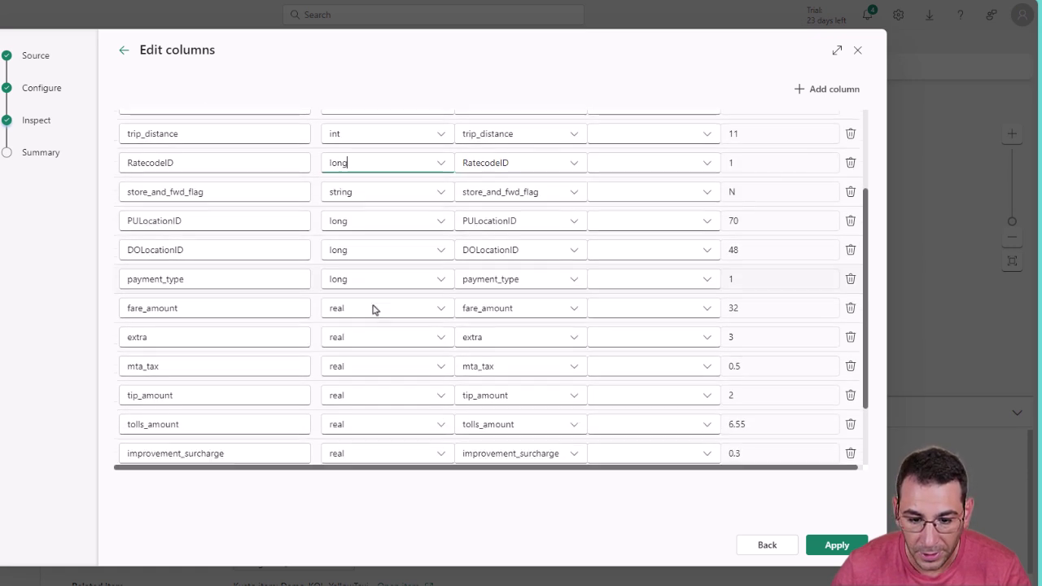
scroll(374, 310, down, 3)
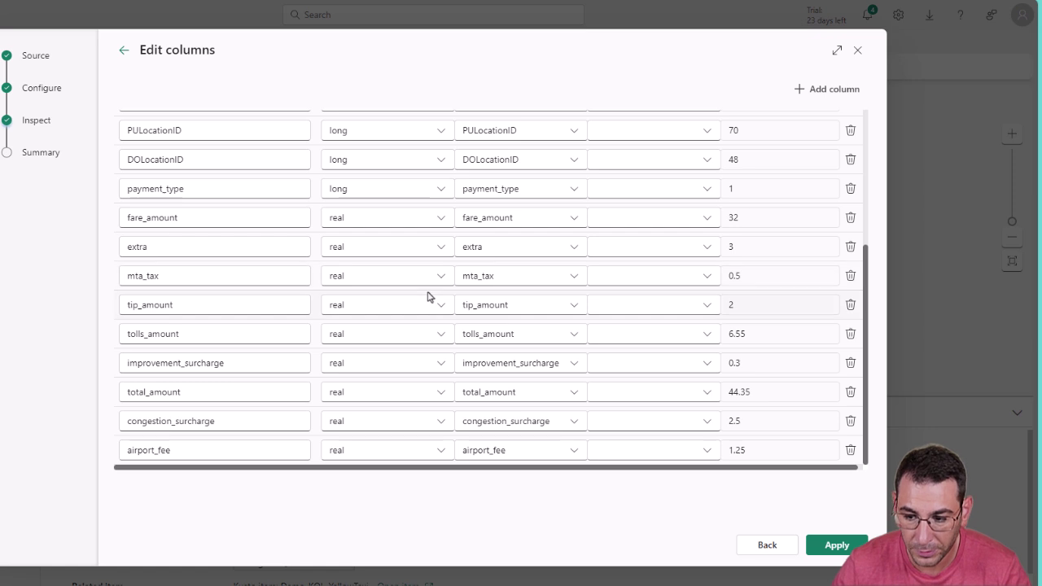
scroll(473, 334, up, 5)
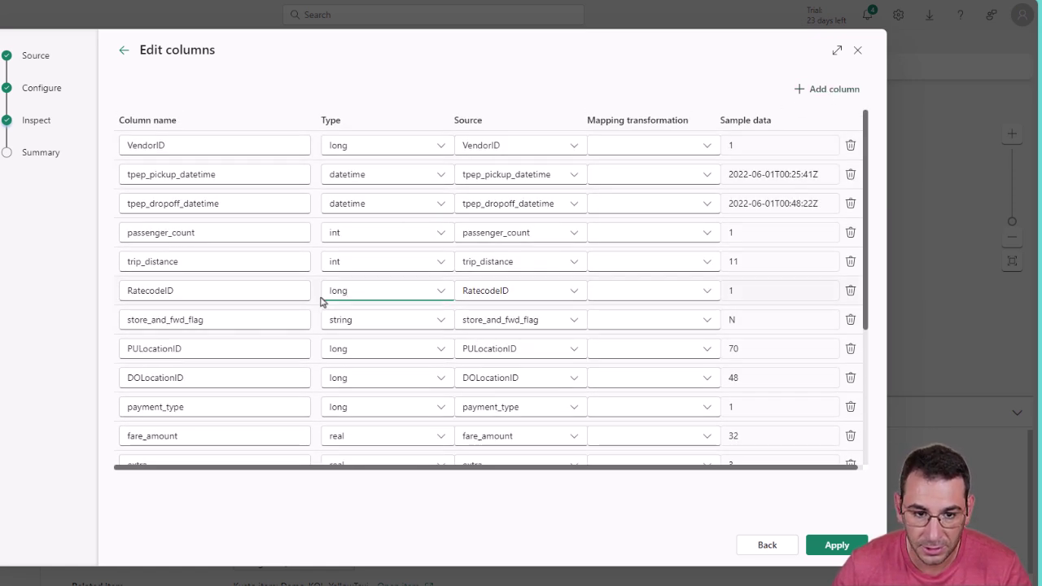
scroll(321, 302, down, 5)
scroll(321, 302, up, 4)
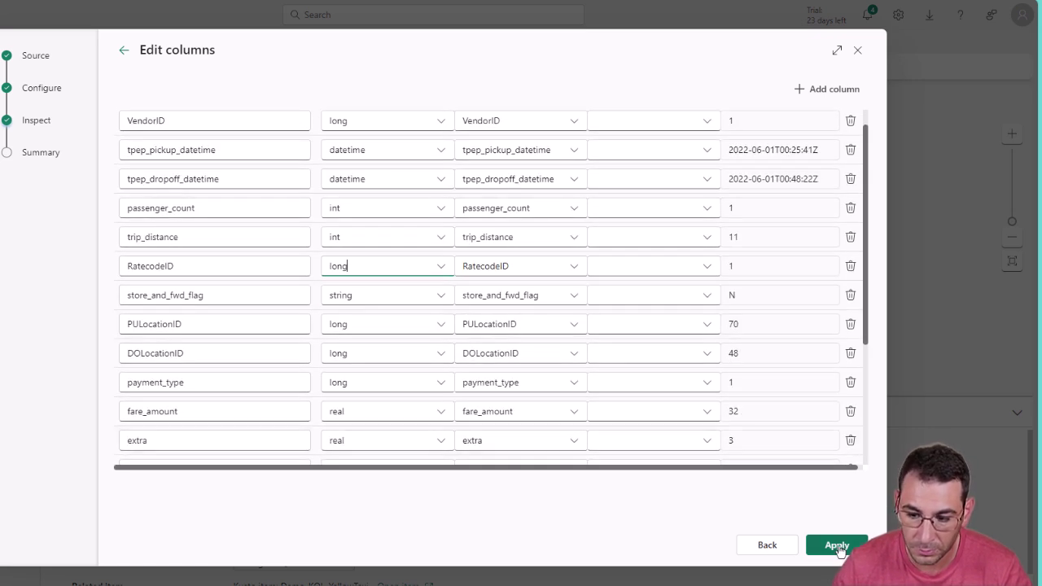
click(837, 546)
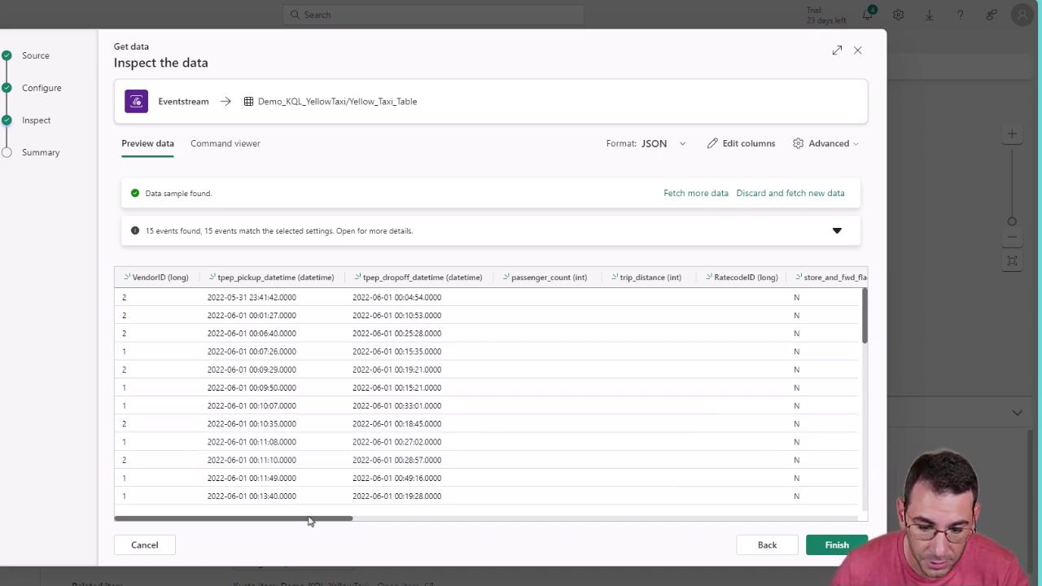
- Review the preview rows of the edited columns, finish the data ingestion setup for Yellow_Taxi_Table and close its summary
drag(308, 519, 267, 505)
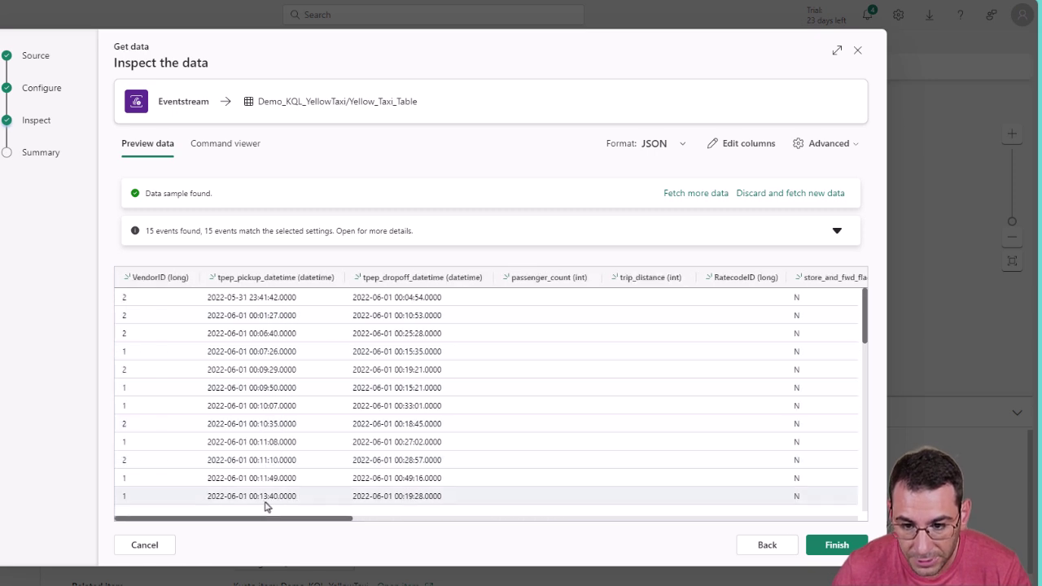
scroll(559, 321, down, 5)
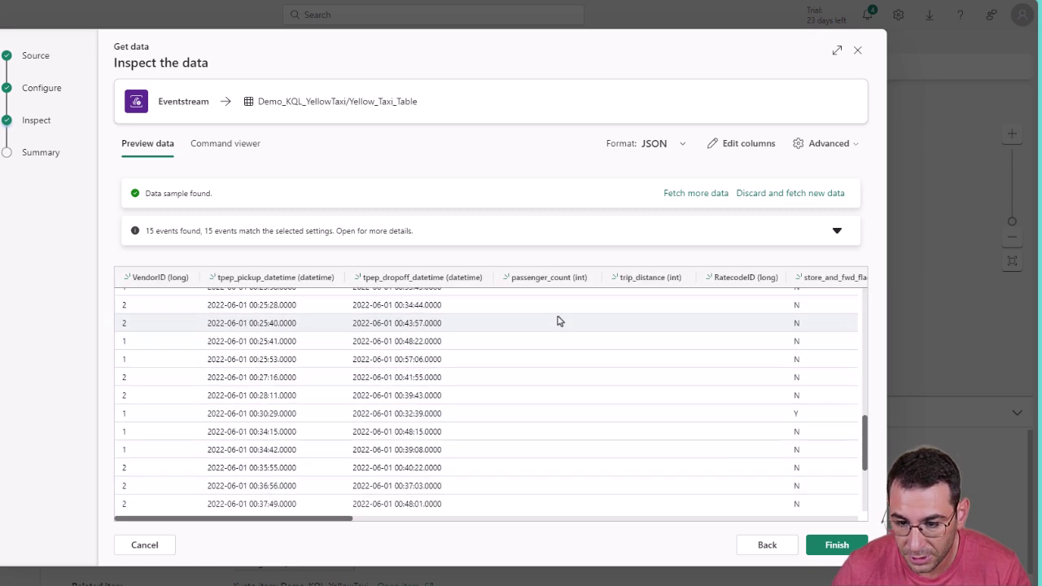
scroll(574, 319, up, 5)
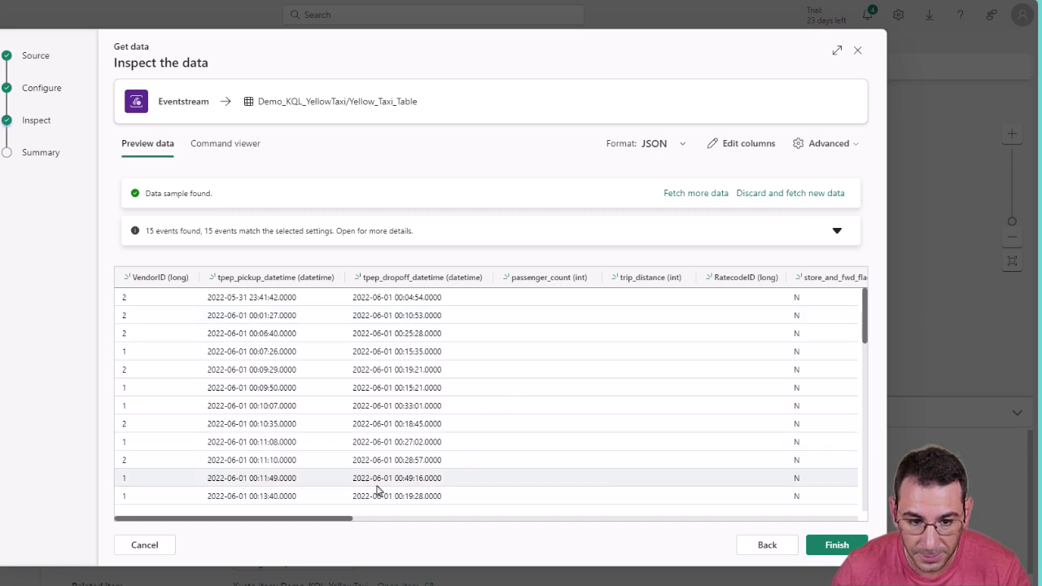
drag(333, 522, 117, 440)
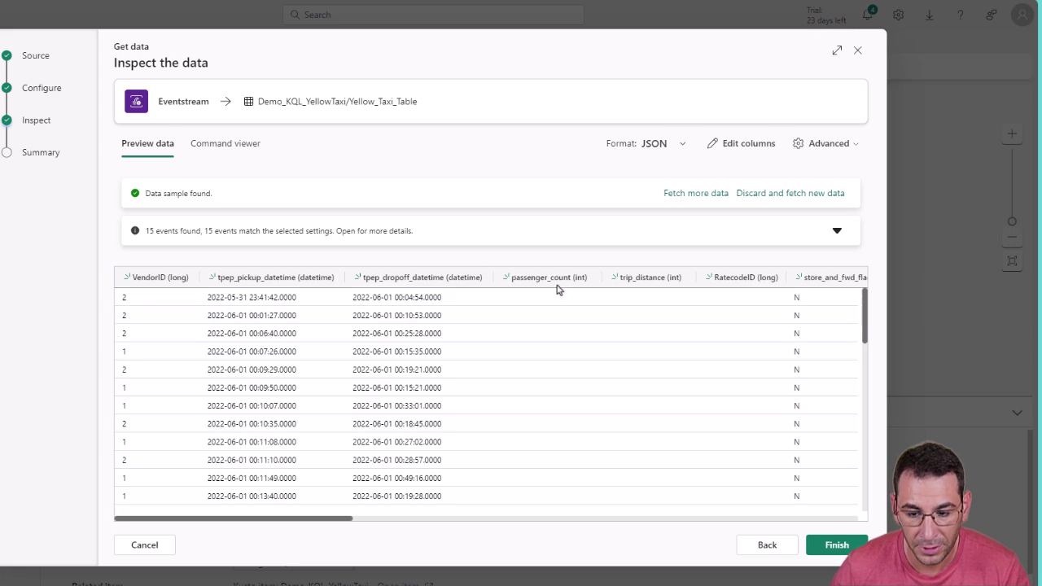
scroll(569, 354, down, 3)
scroll(570, 391, down, 3)
scroll(567, 415, up, 10)
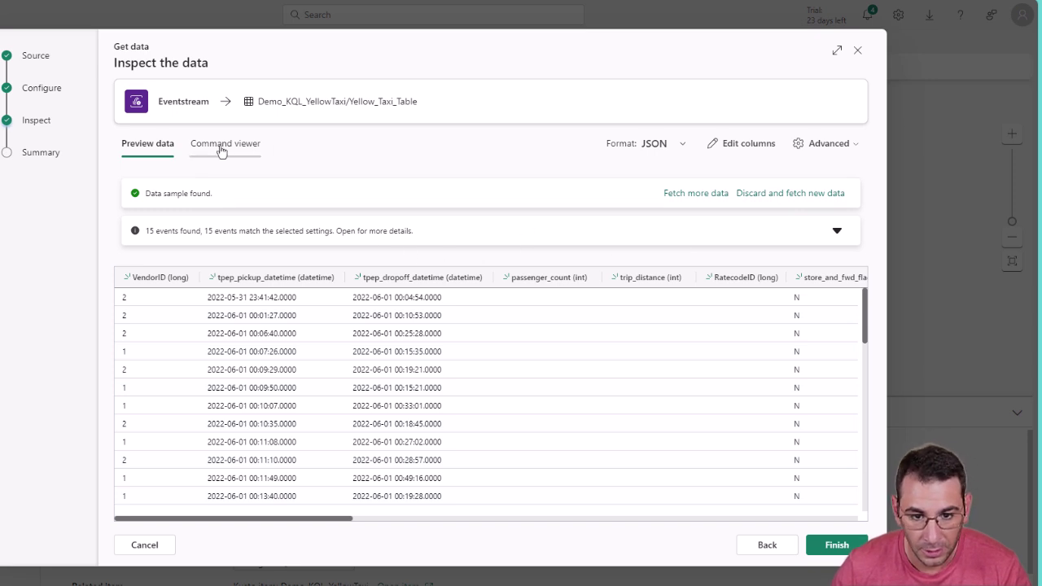
click(838, 546)
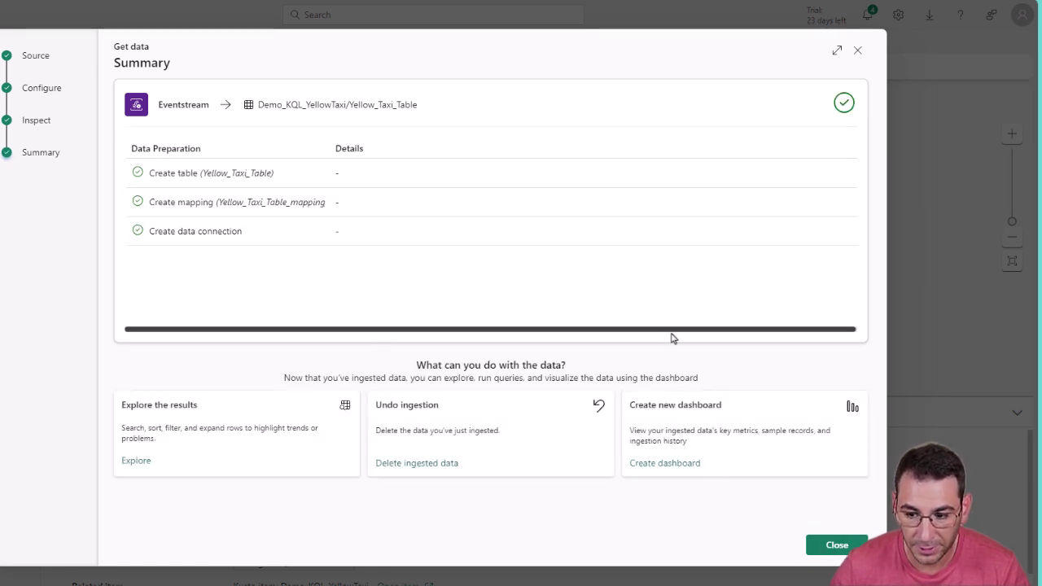
click(838, 544)
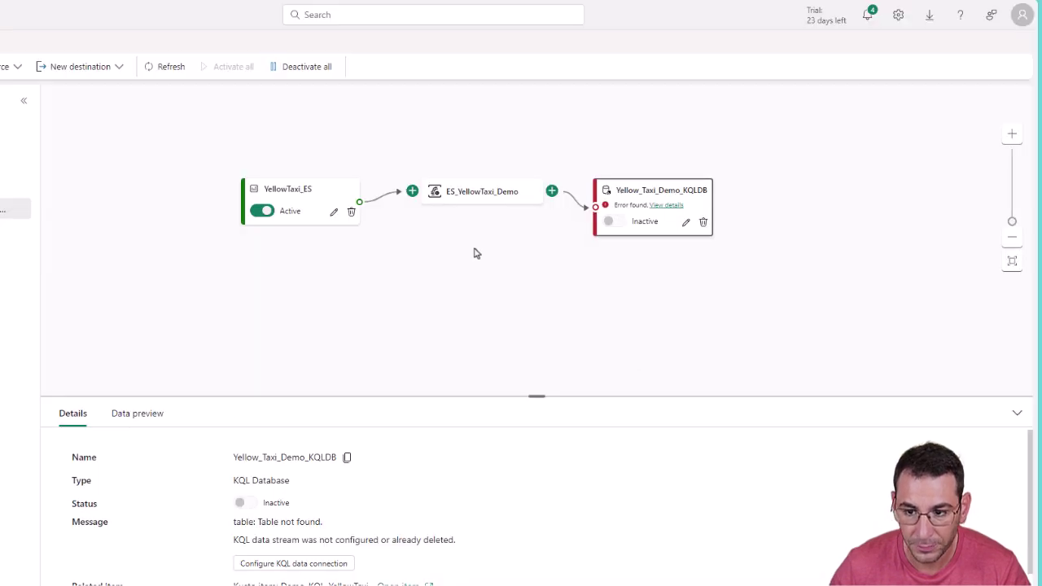
- Reposition the Yellow_Taxi_Demo_KQLDB destination node on the eventstream canvas and dismiss the saved-destination notification
drag(642, 190, 663, 160)
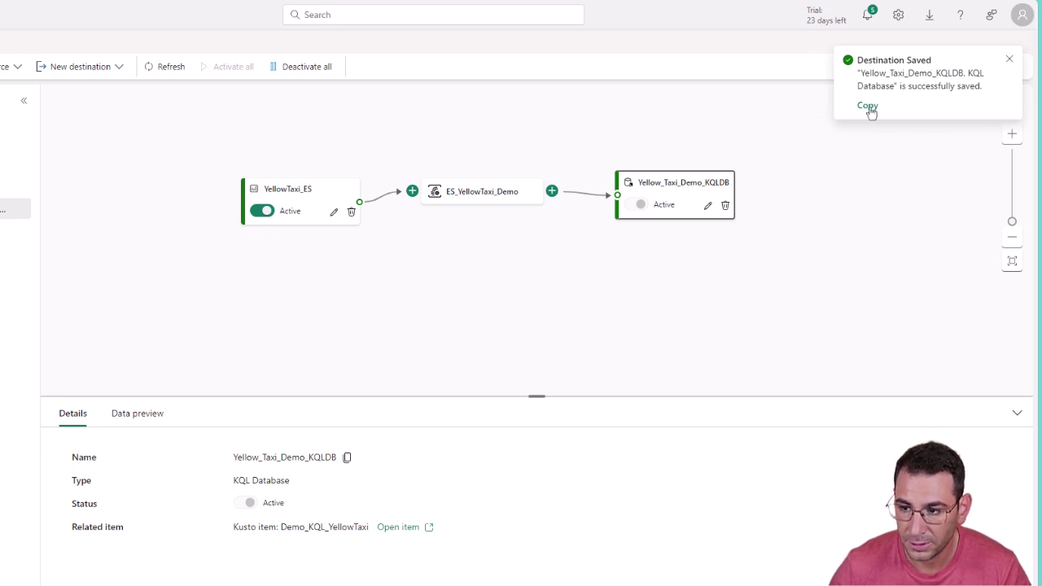
click(1009, 65)
drag(673, 193, 670, 205)
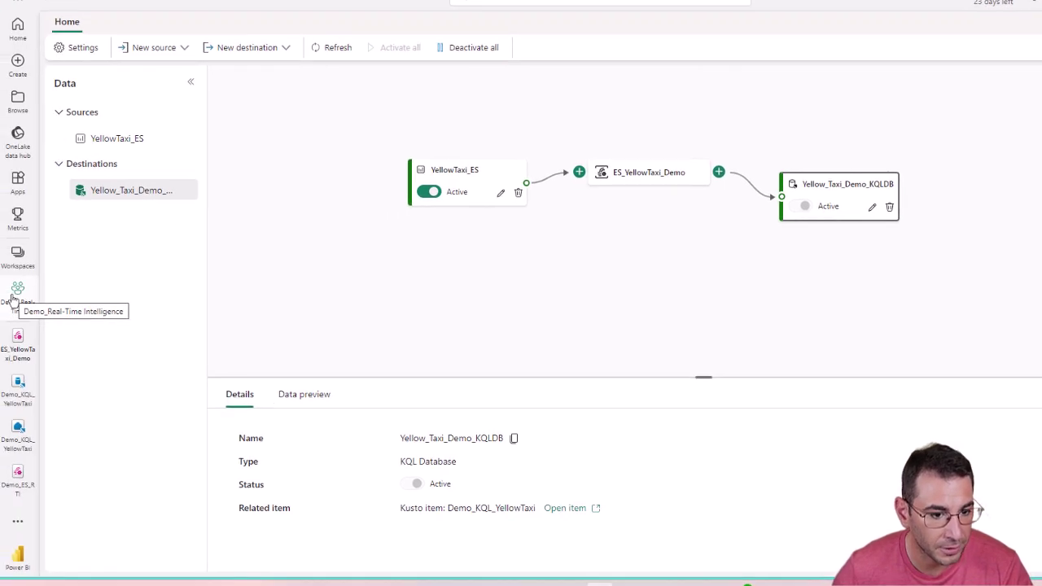
- Open Yellow_Taxi_Table in the Demo_KQL_YellowTaxi database of the Demo_Real-Time Intelligence workspace and review its schema
click(15, 293)
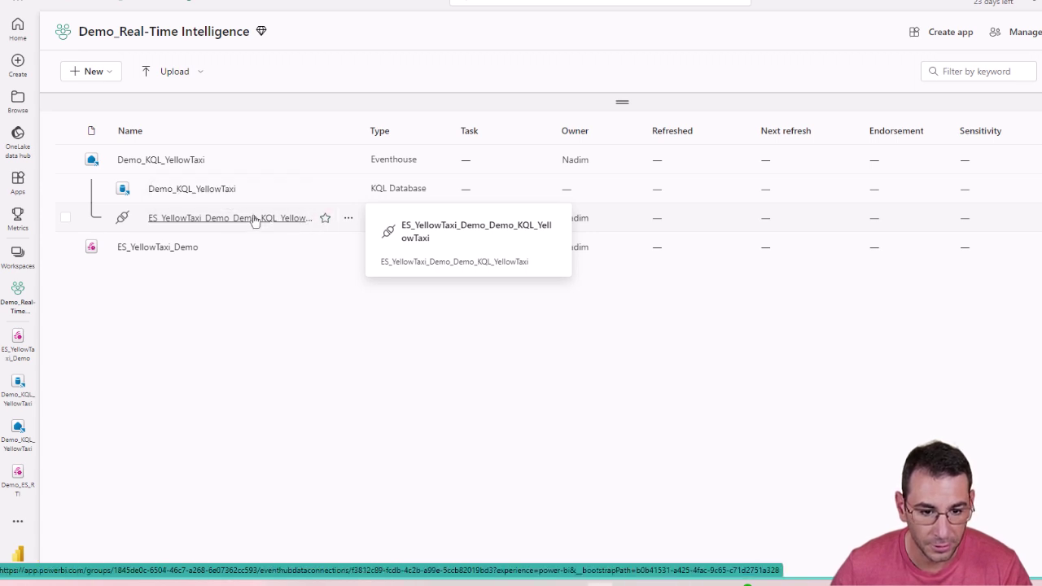
click(178, 192)
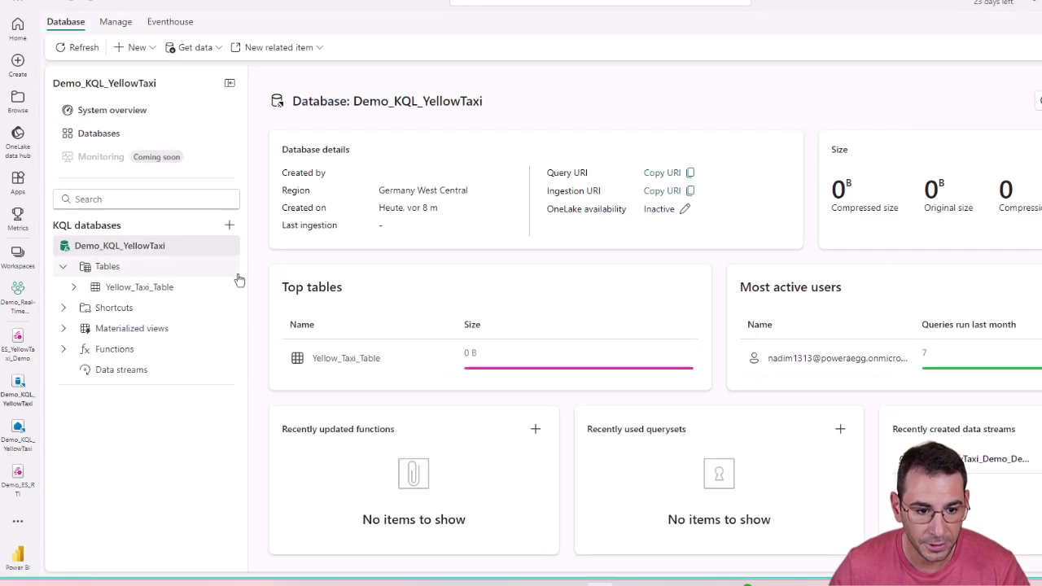
click(147, 292)
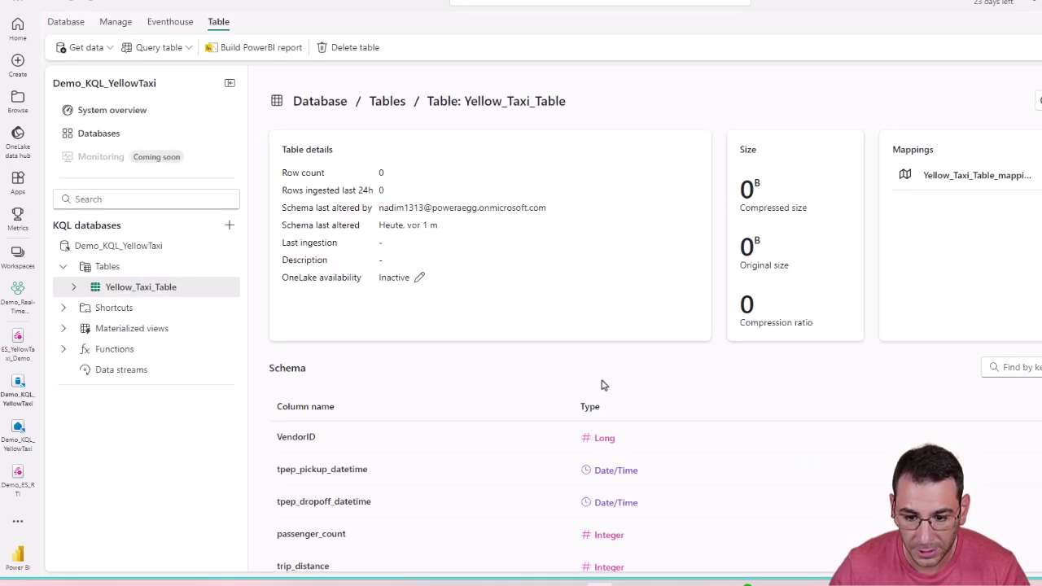
scroll(605, 385, down, 6)
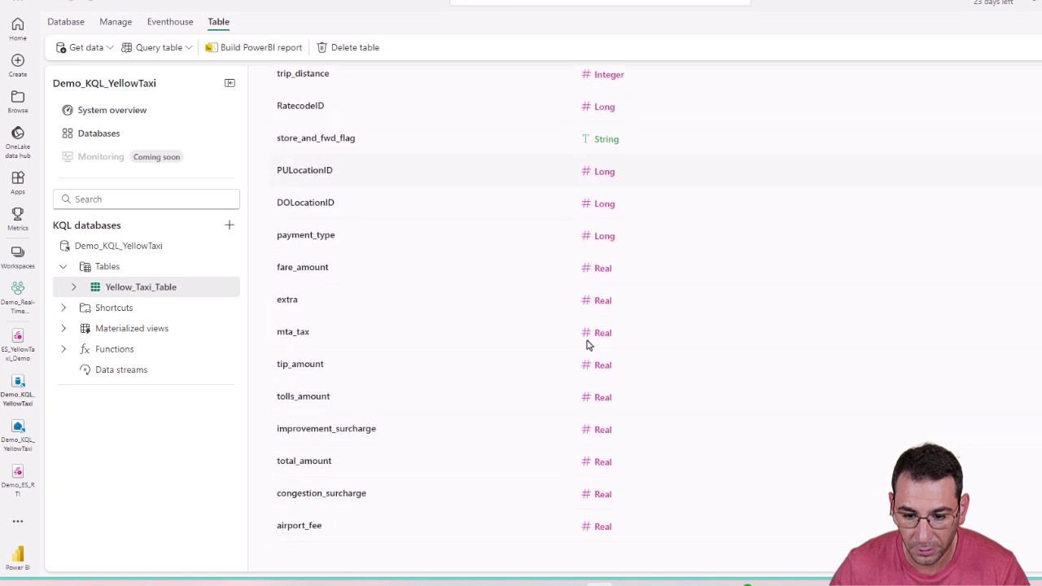
scroll(593, 292, up, 5)
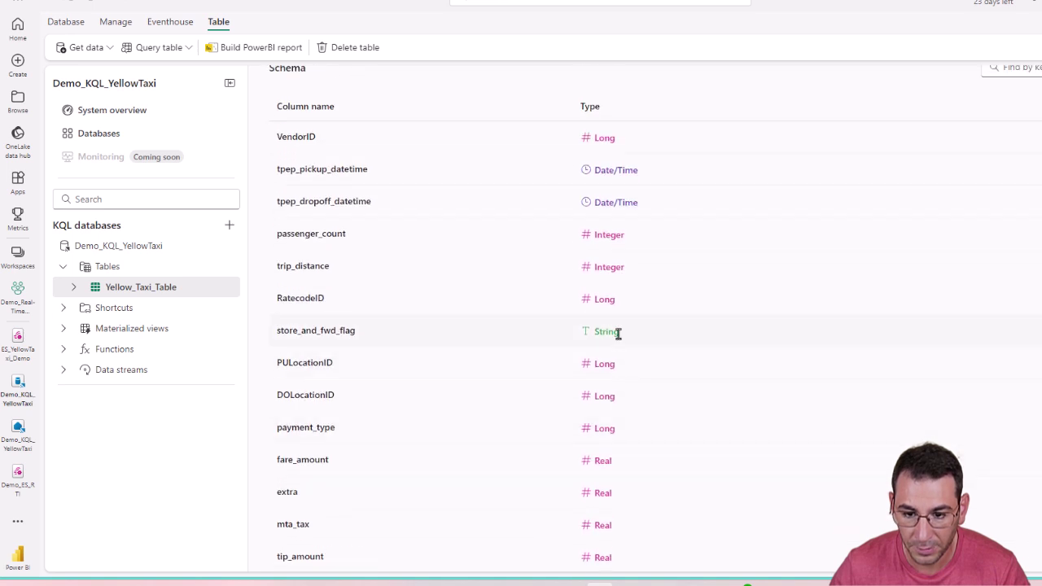
scroll(624, 316, up, 3)
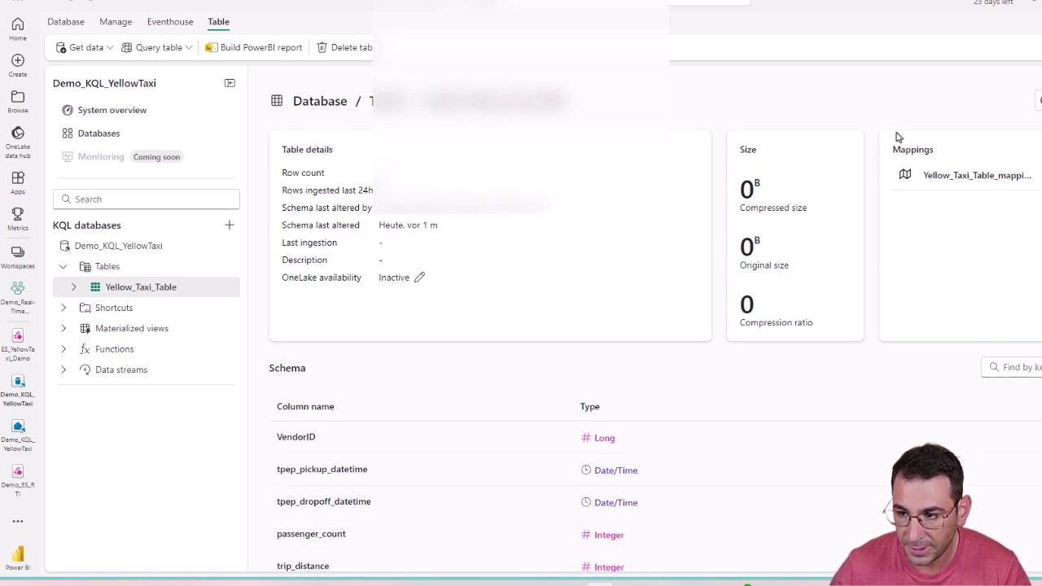
- Refresh the details of Yellow_Taxi_Table and check its row count and column schema
click(1037, 101)
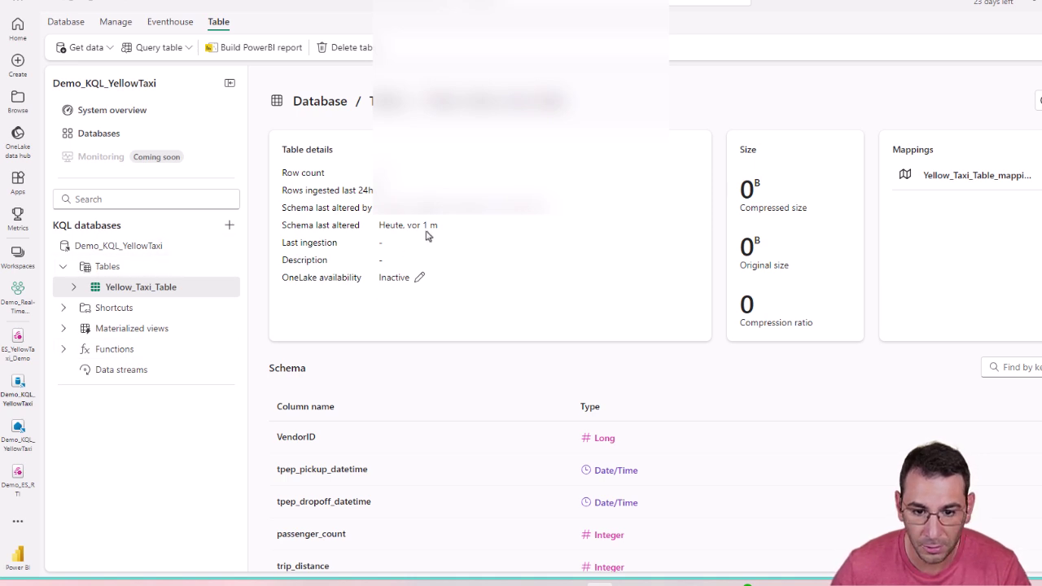
click(1039, 100)
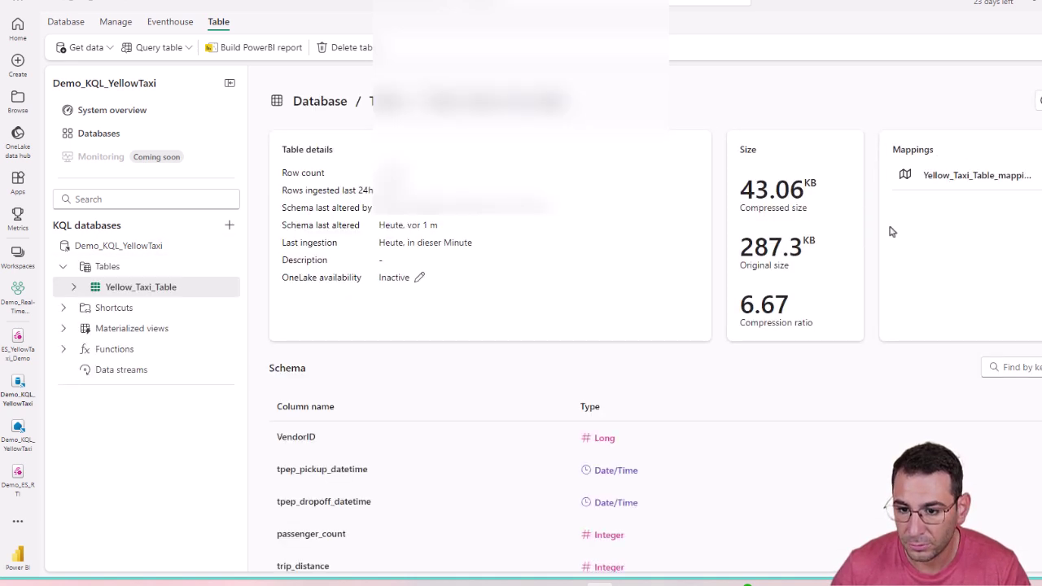
drag(375, 173, 414, 175)
click(737, 111)
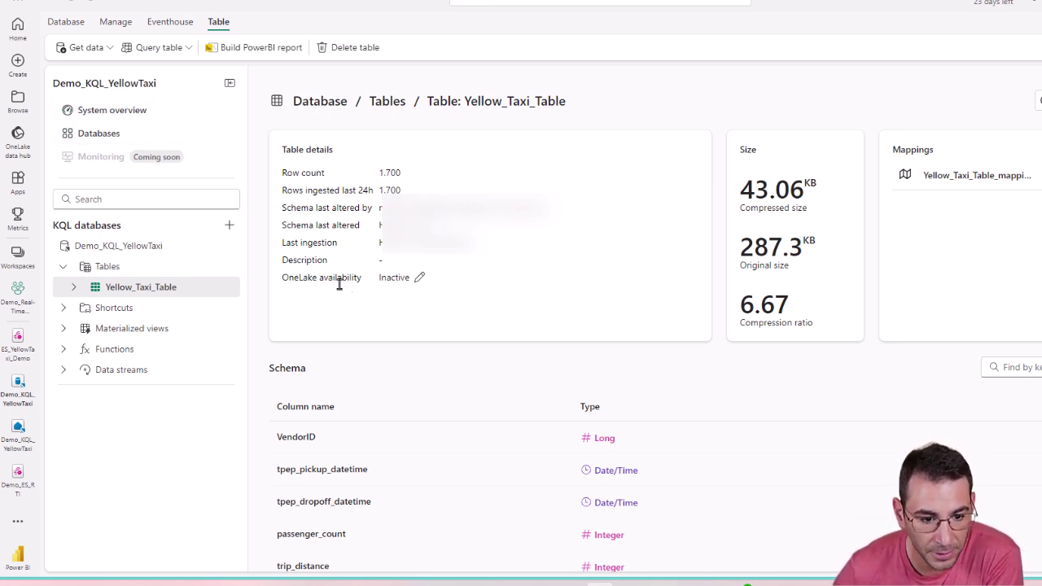
scroll(384, 298, down, 6)
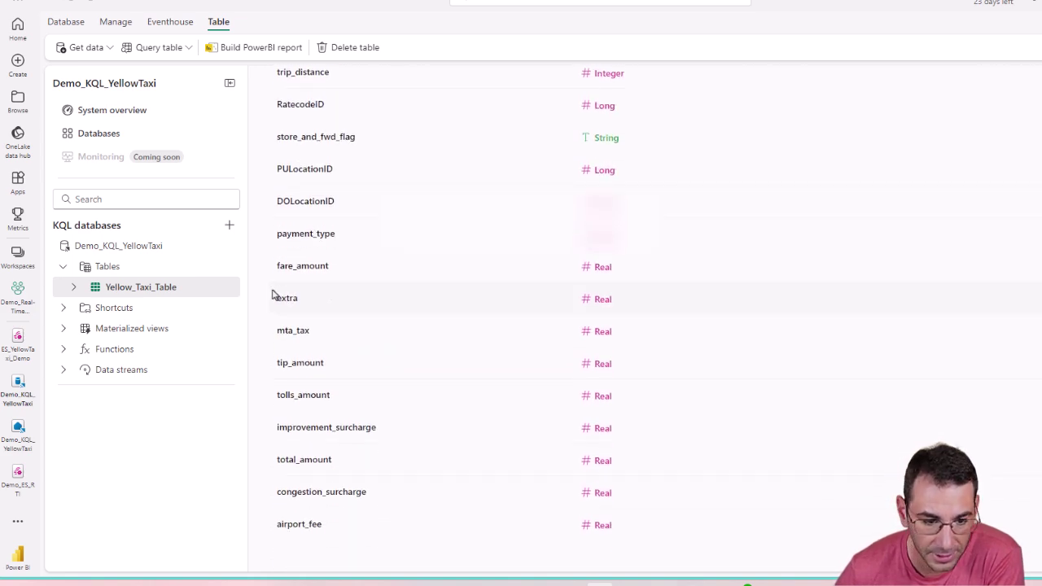
scroll(368, 321, up, 6)
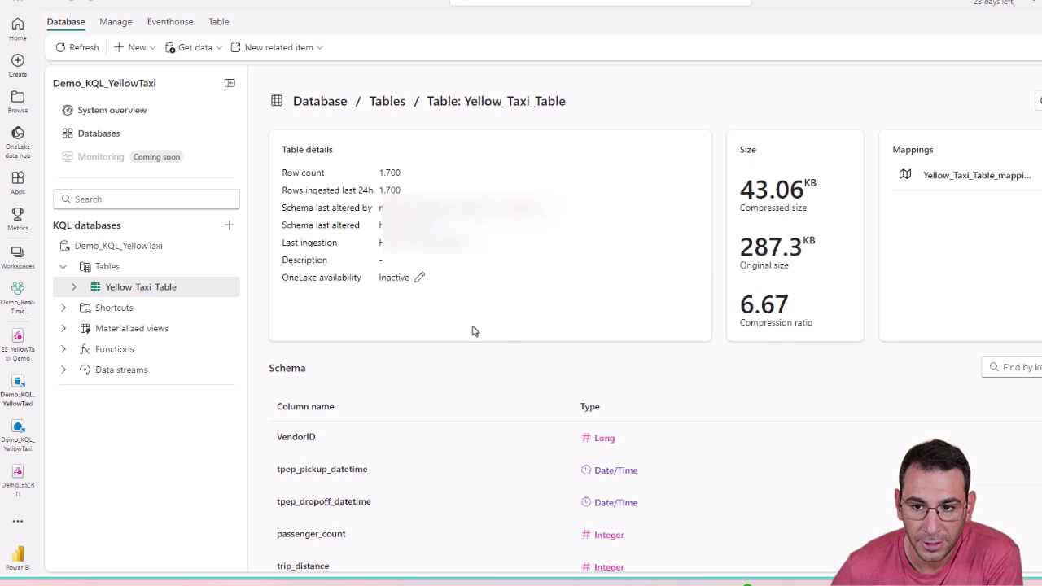
- Activate OneLake availability for Yellow_Taxi_Table and look through the table's page
drag(283, 278, 360, 278)
click(435, 291)
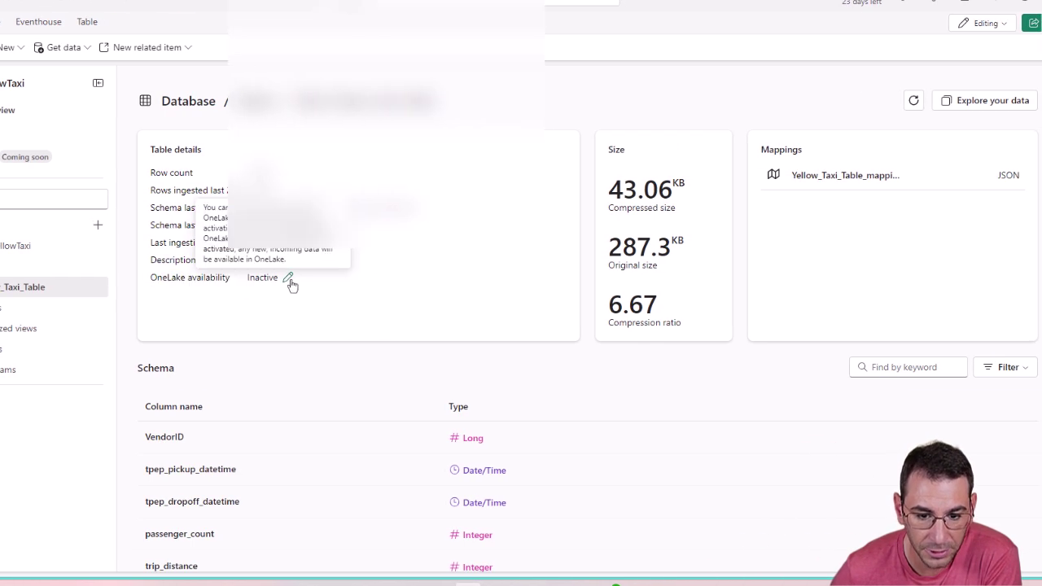
click(290, 281)
click(862, 125)
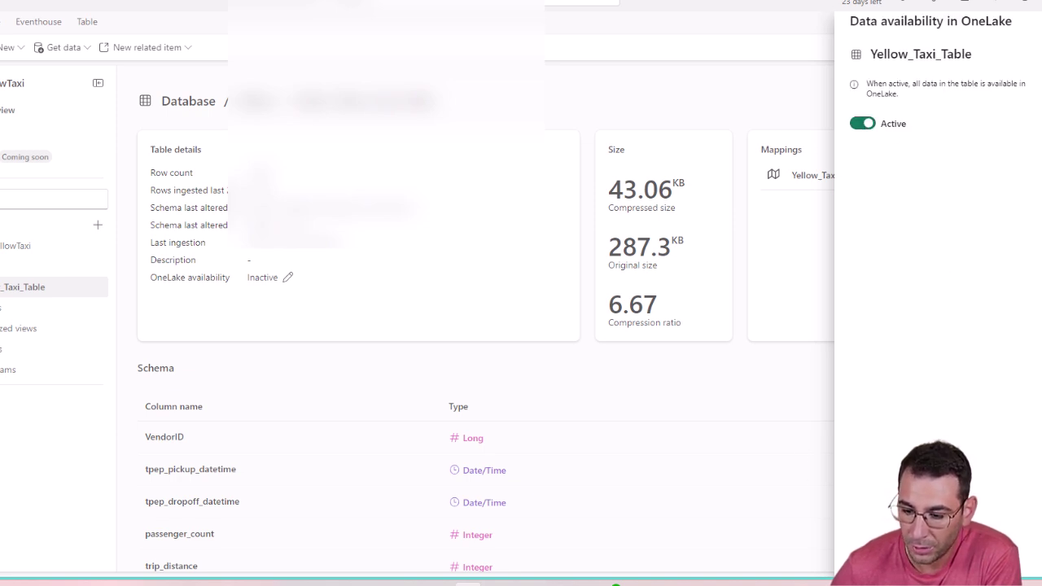
click(639, 349)
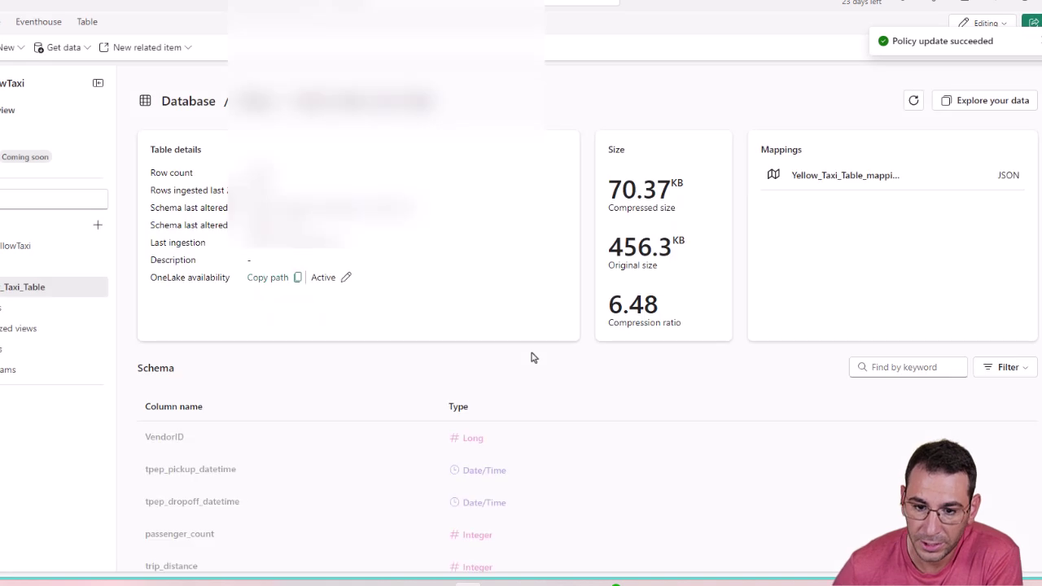
scroll(365, 353, down, 3)
scroll(350, 326, up, 3)
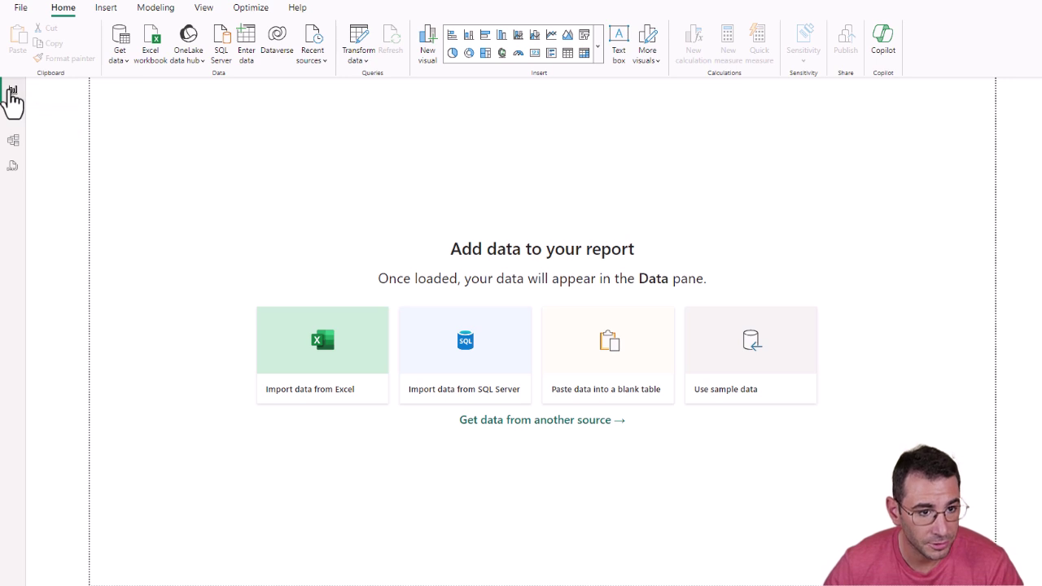
- Switch to Power BI Desktop and connect a new report to the Demo_KQL_YellowTaxi KQL database from Microsoft Fabric
click(120, 59)
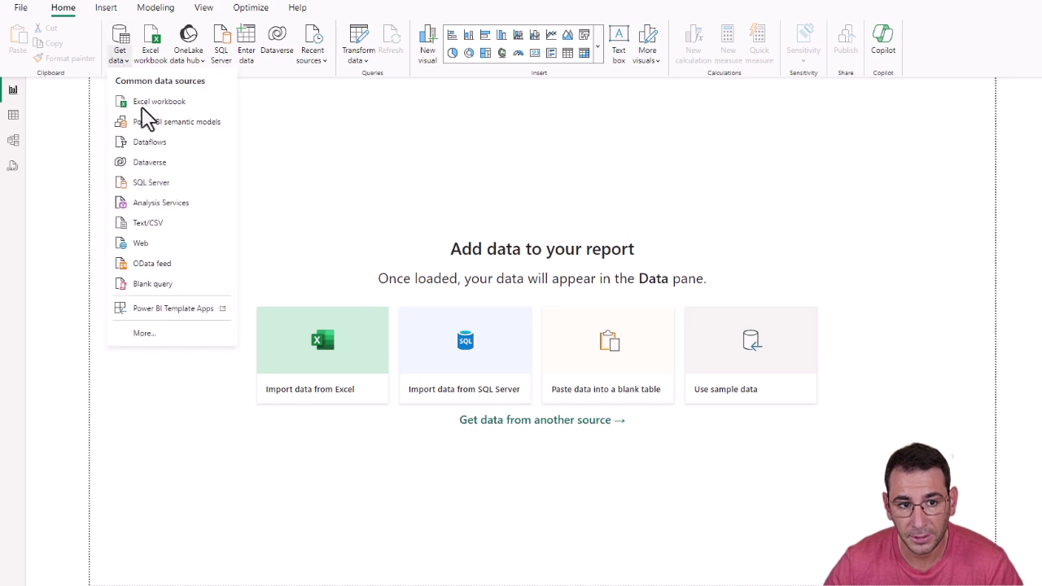
click(179, 340)
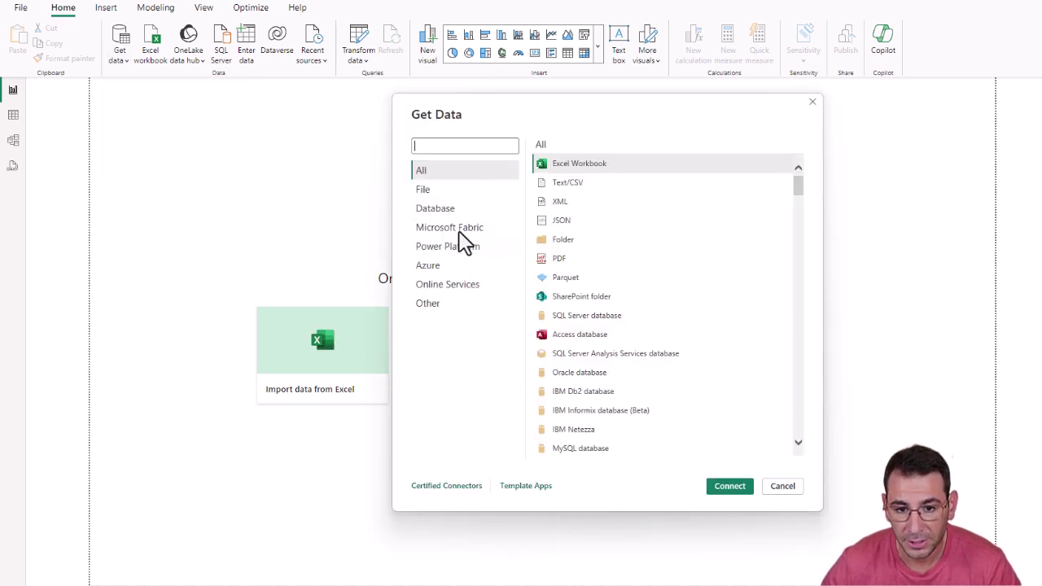
click(450, 232)
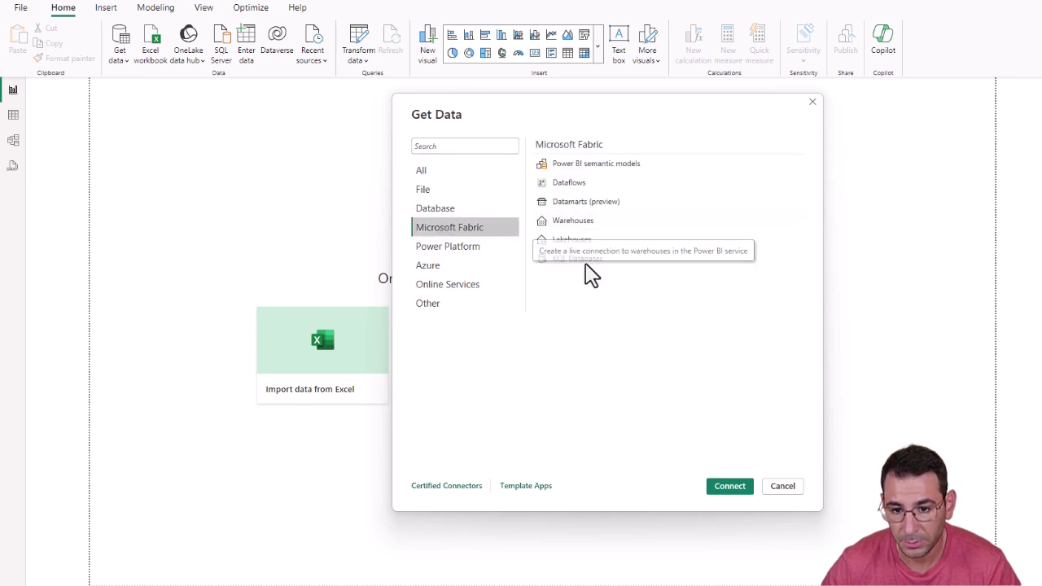
click(611, 262)
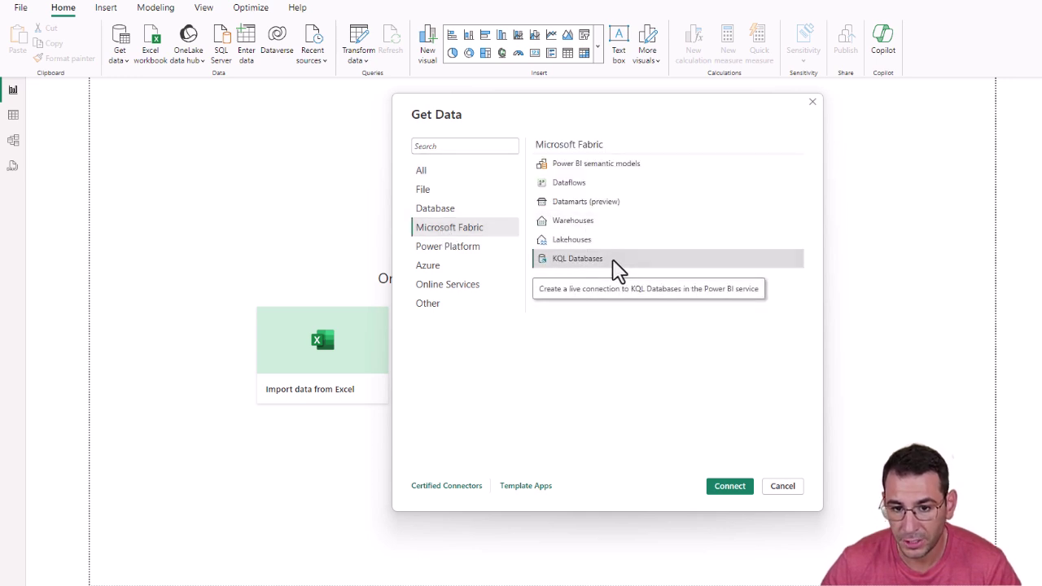
click(738, 487)
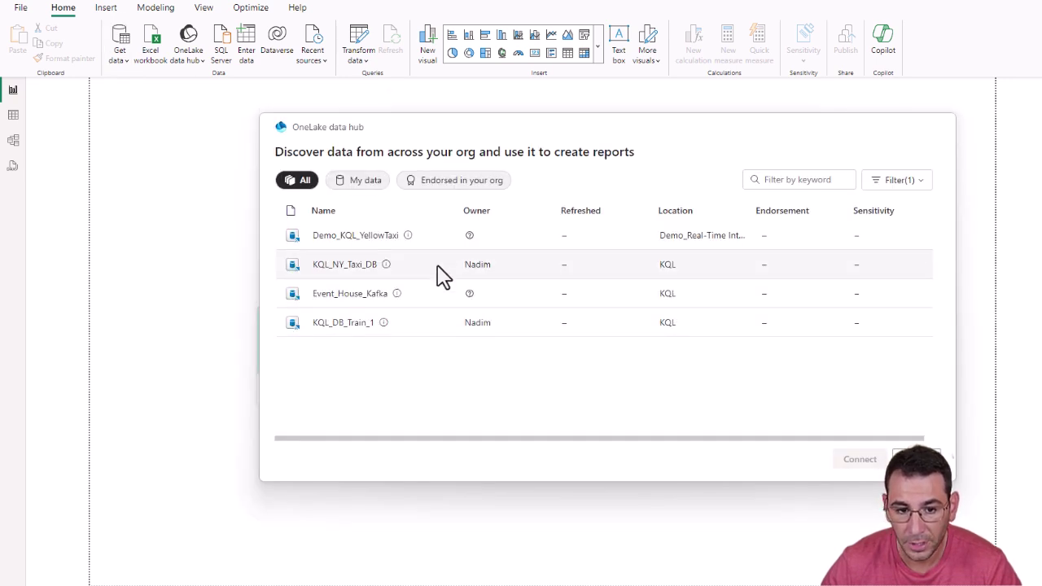
click(350, 244)
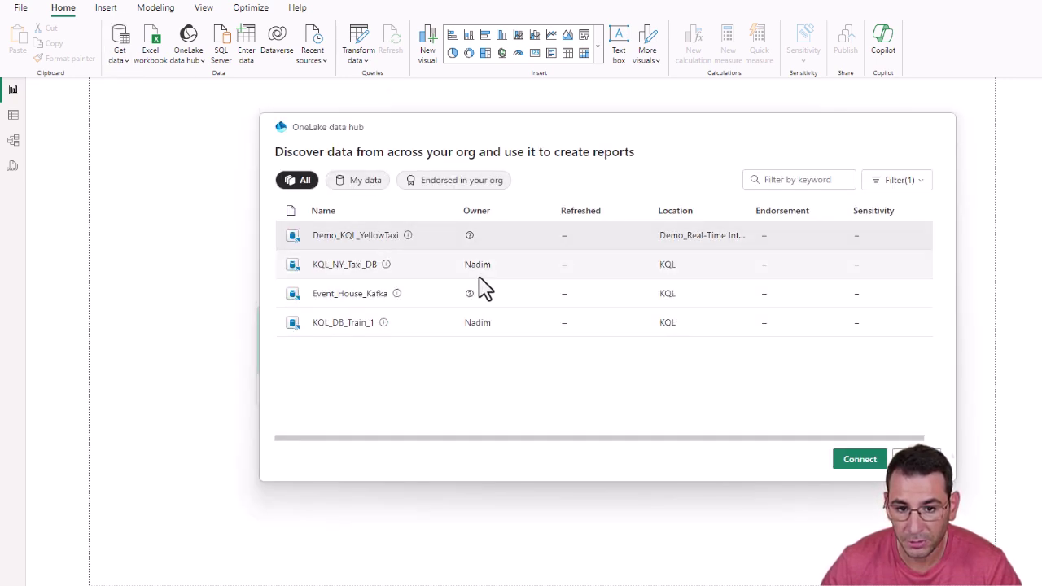
click(860, 461)
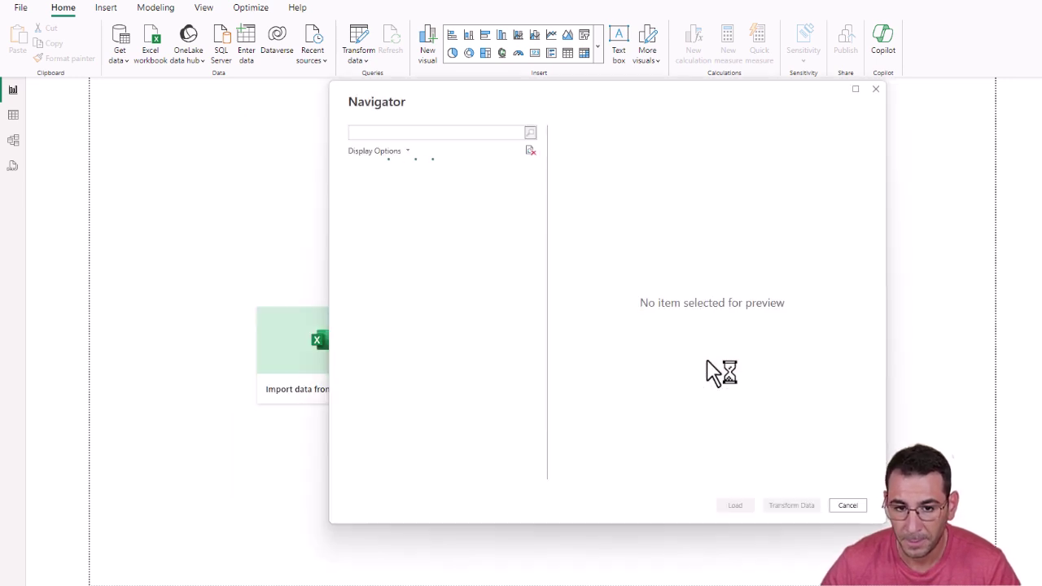
- Load Yellow_Taxi_Table with a DirectQuery connection, expand its fields and widen the field list to show the full names
click(355, 169)
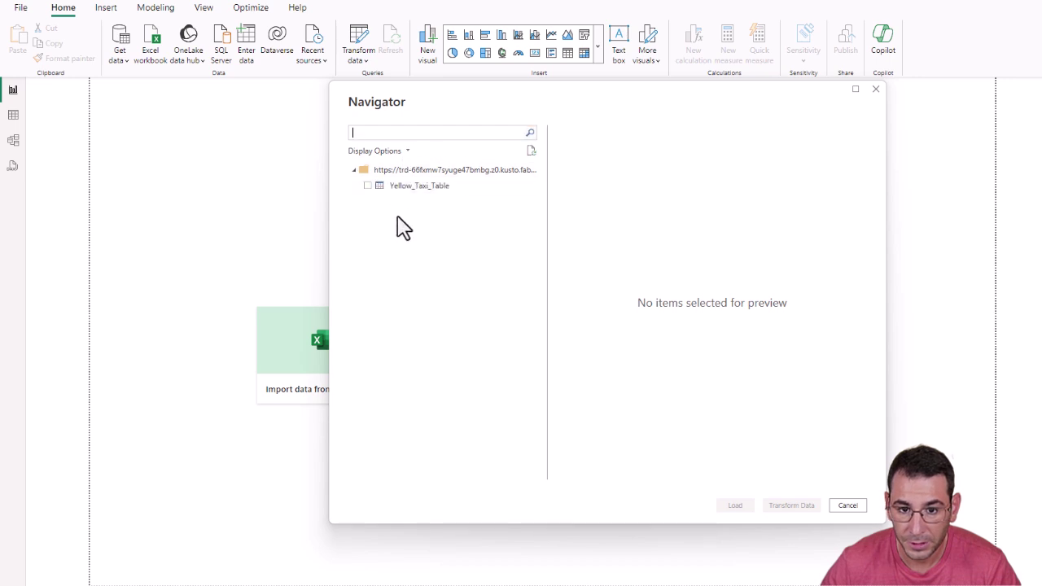
click(368, 185)
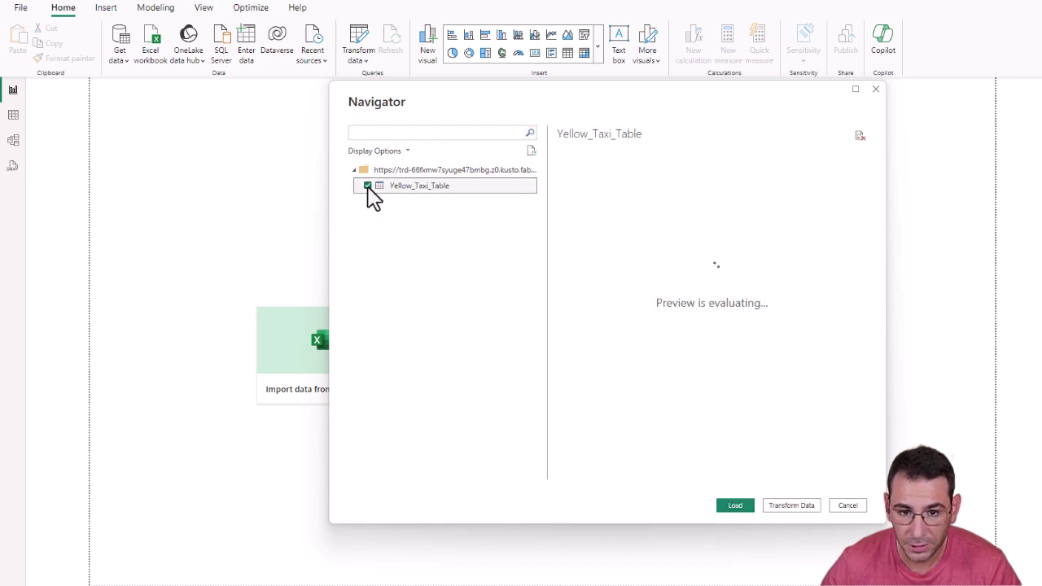
drag(621, 479, 565, 456)
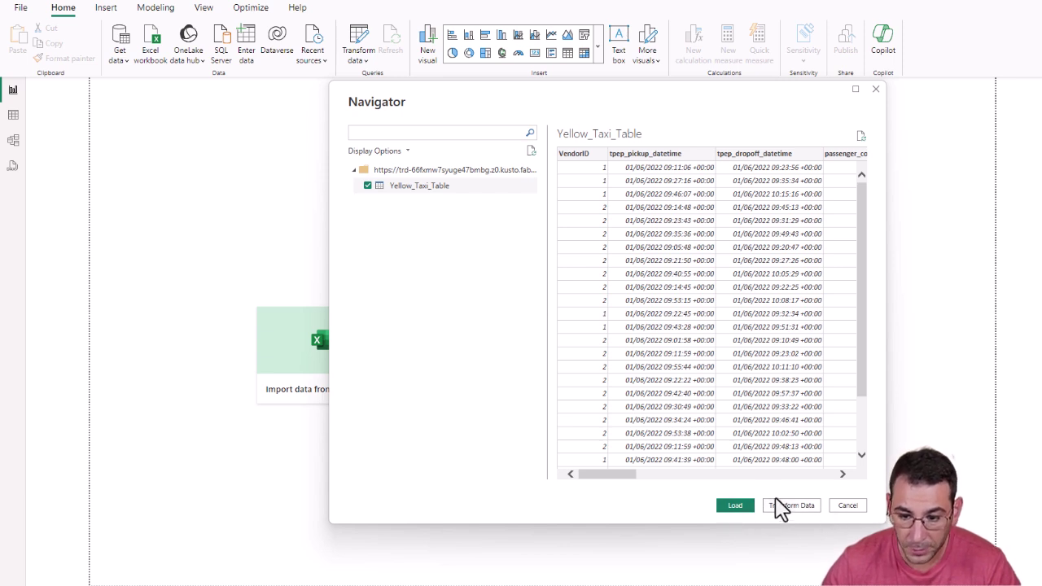
click(735, 506)
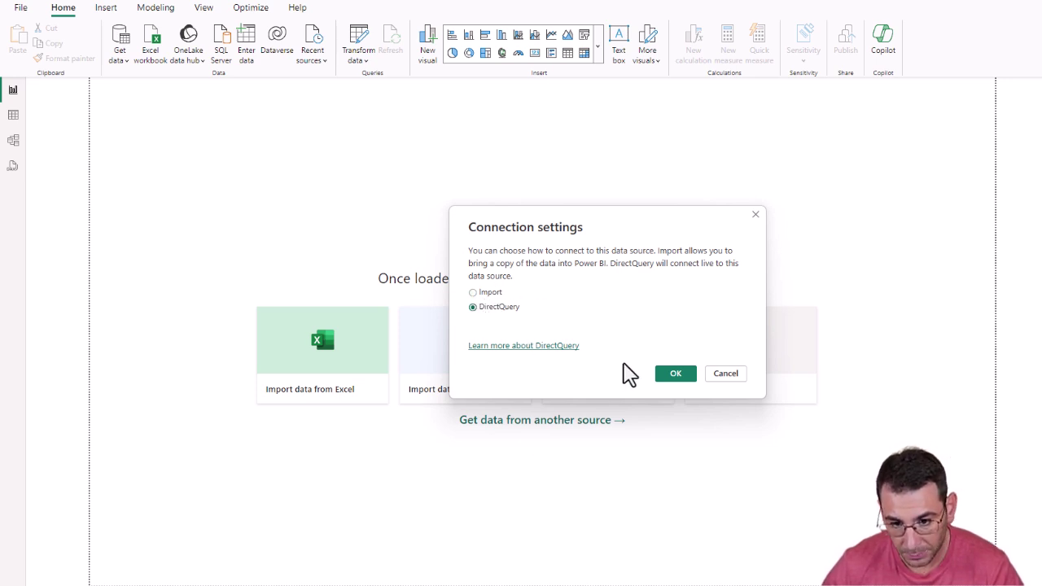
click(681, 375)
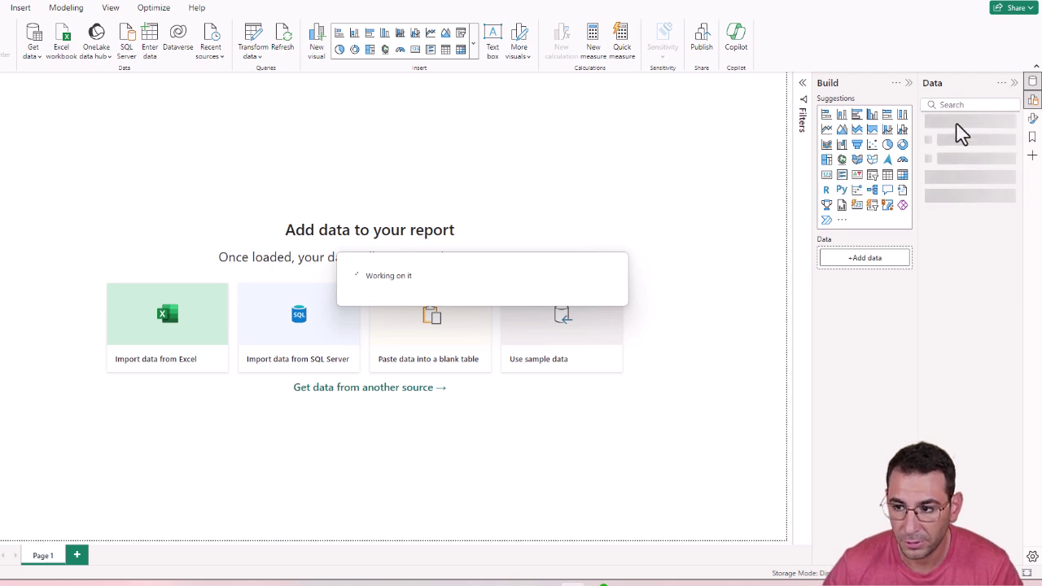
click(931, 128)
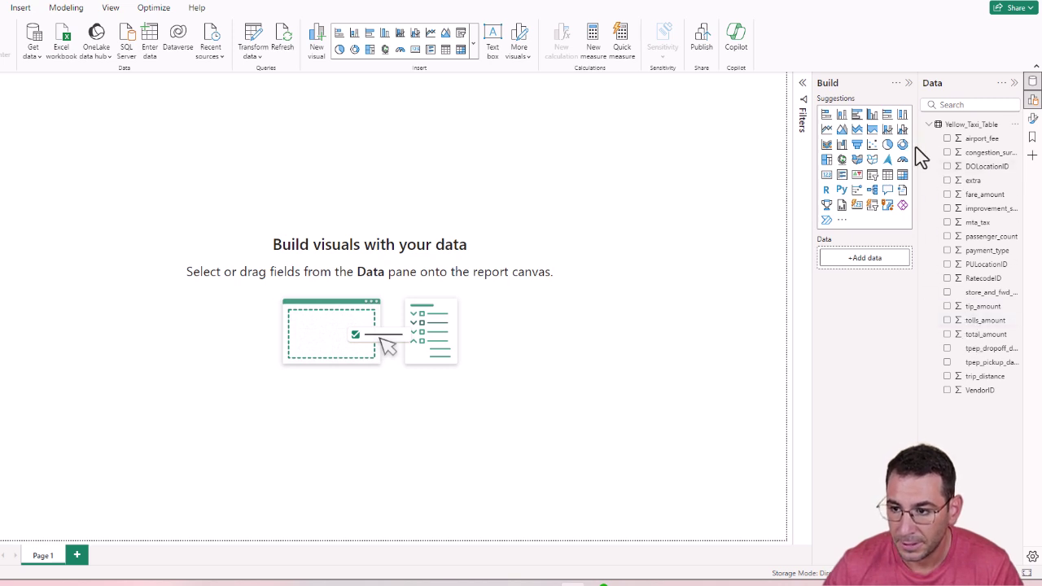
drag(919, 144, 855, 147)
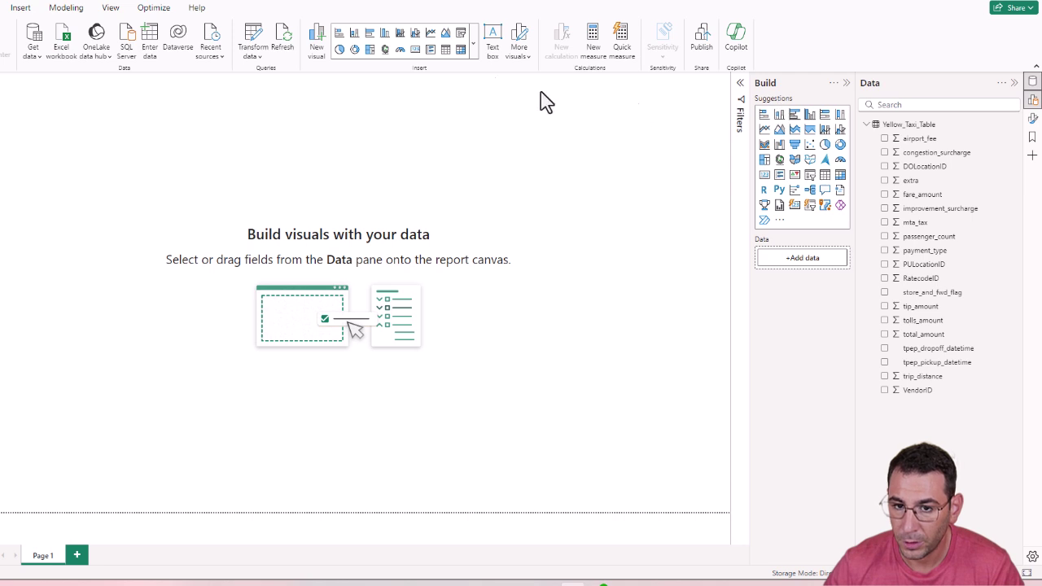
- Show the page formatting options, turn on page refresh for Page 1 and set its refresh type to Change detection
click(109, 10)
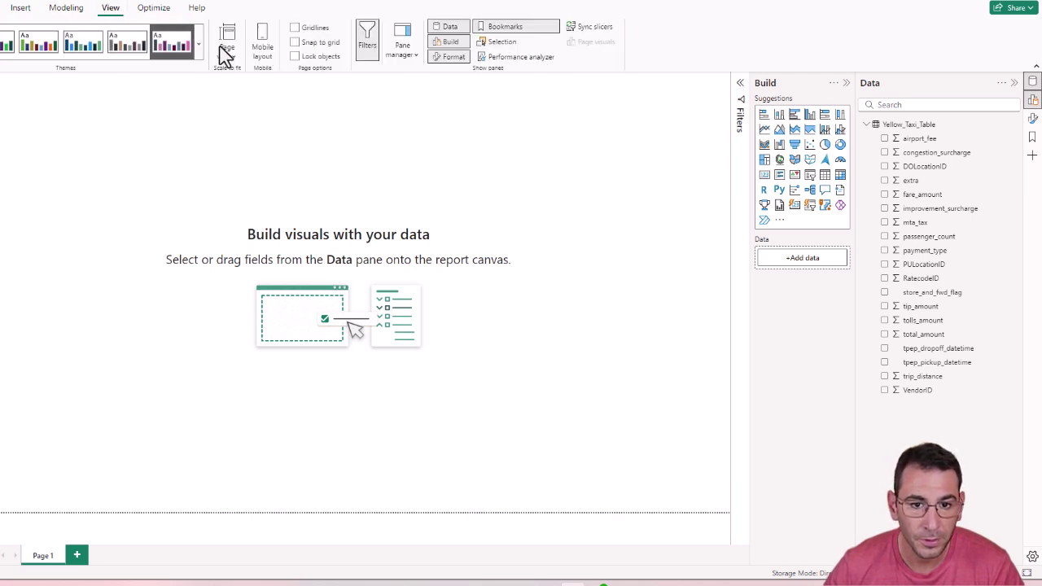
click(450, 58)
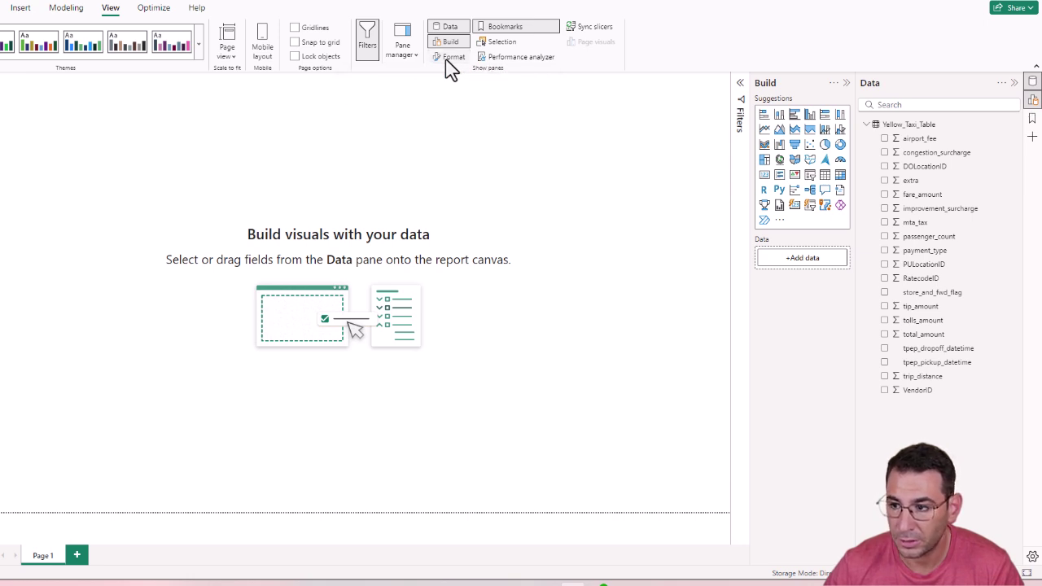
click(450, 59)
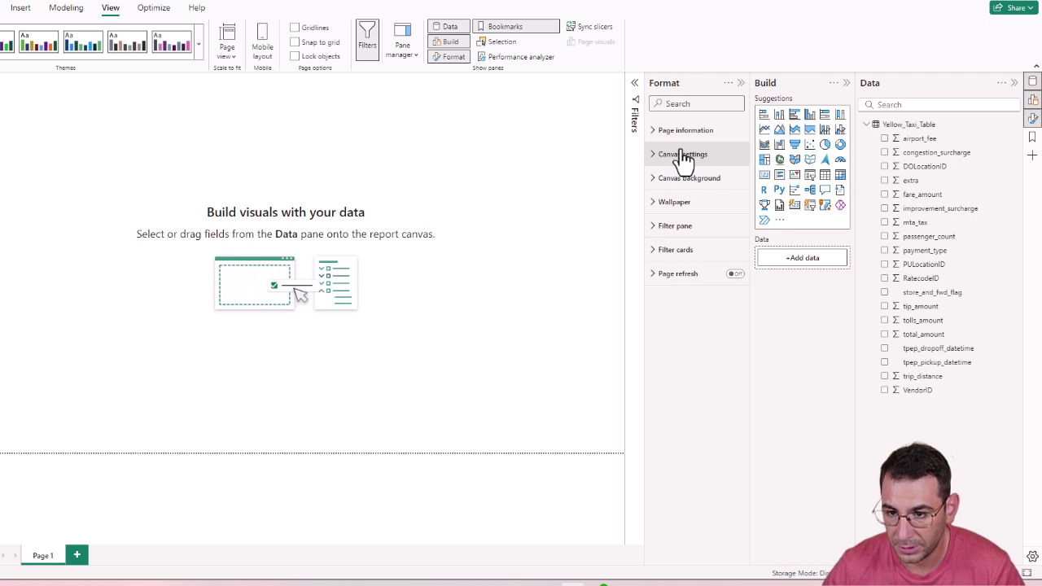
click(735, 276)
click(659, 277)
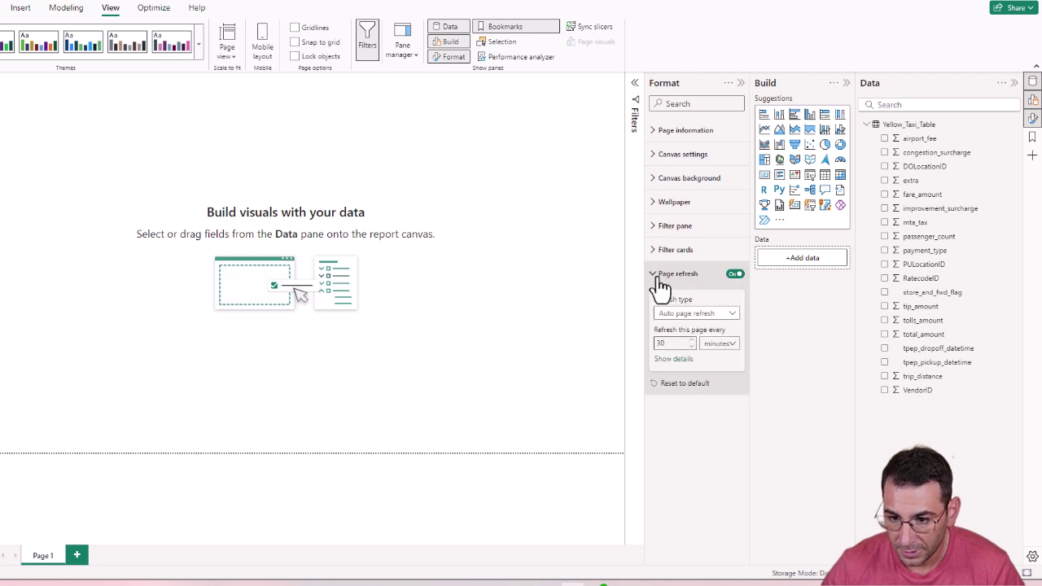
click(731, 316)
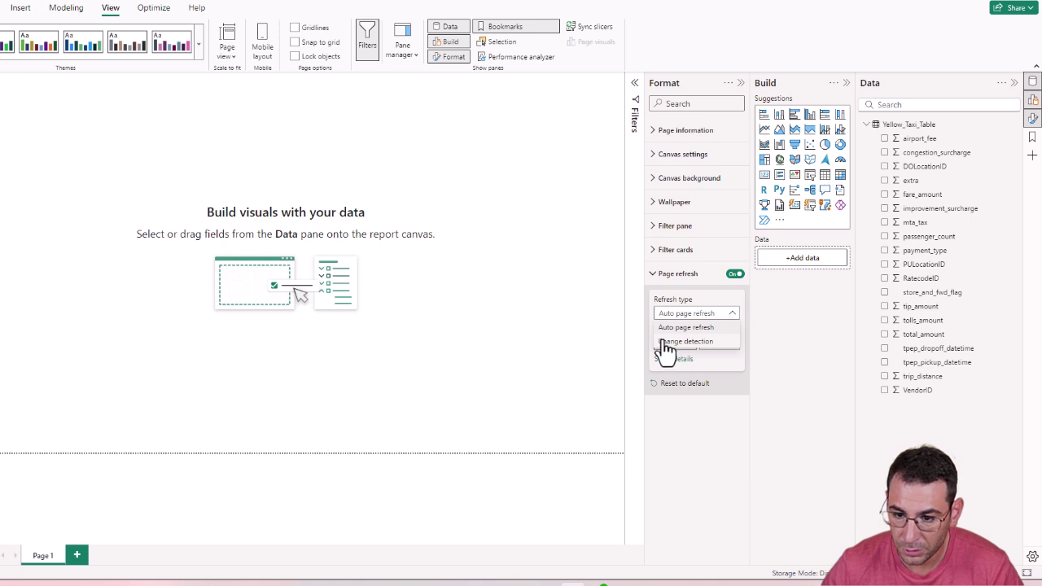
click(707, 343)
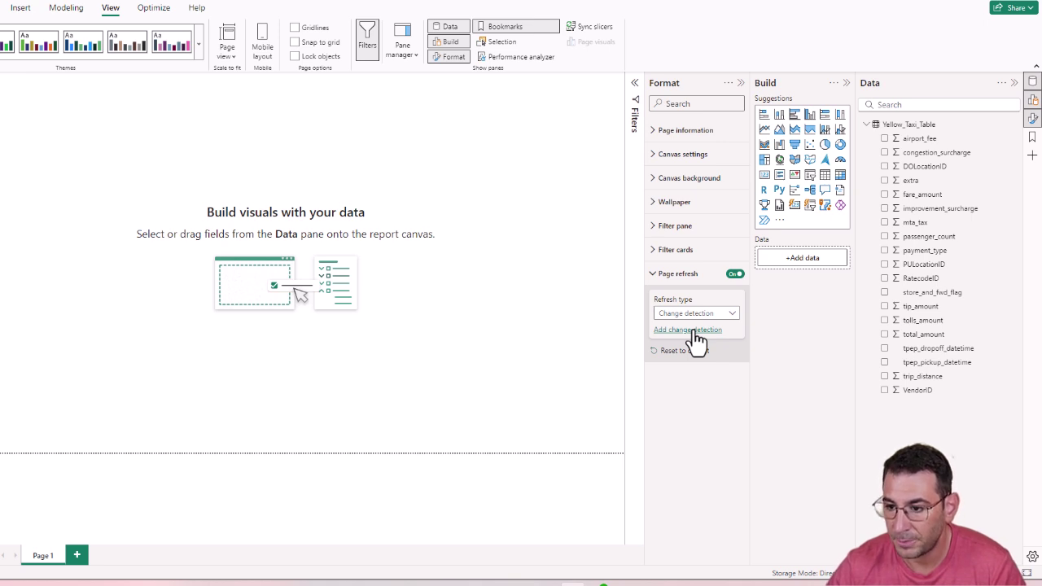
click(694, 331)
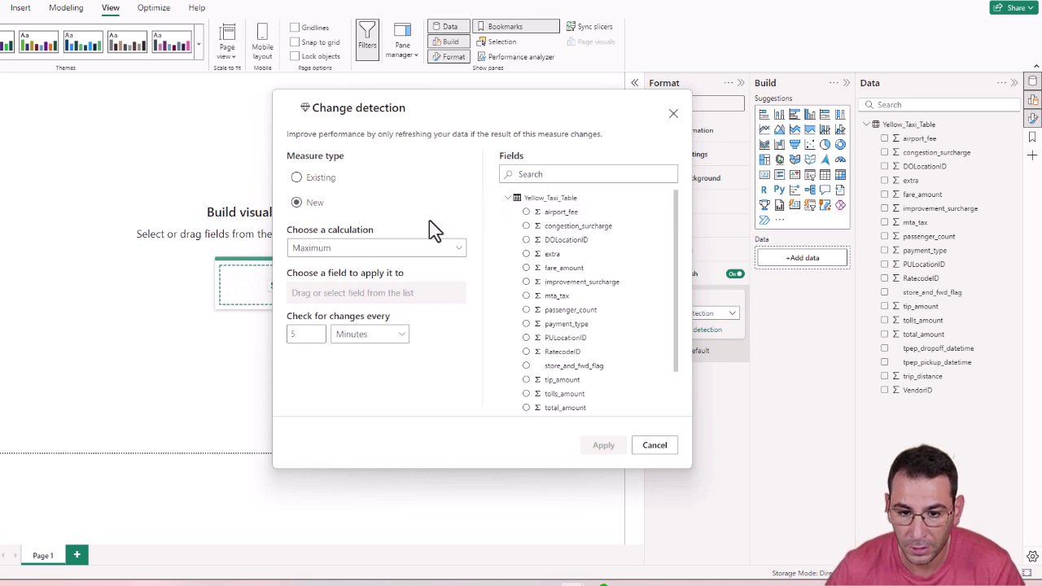
click(368, 249)
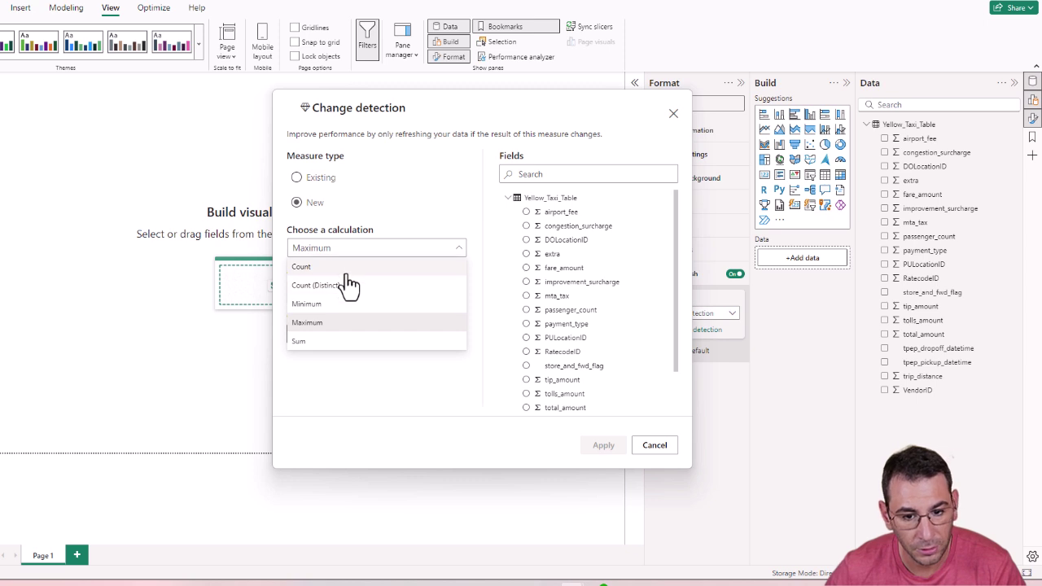
click(350, 267)
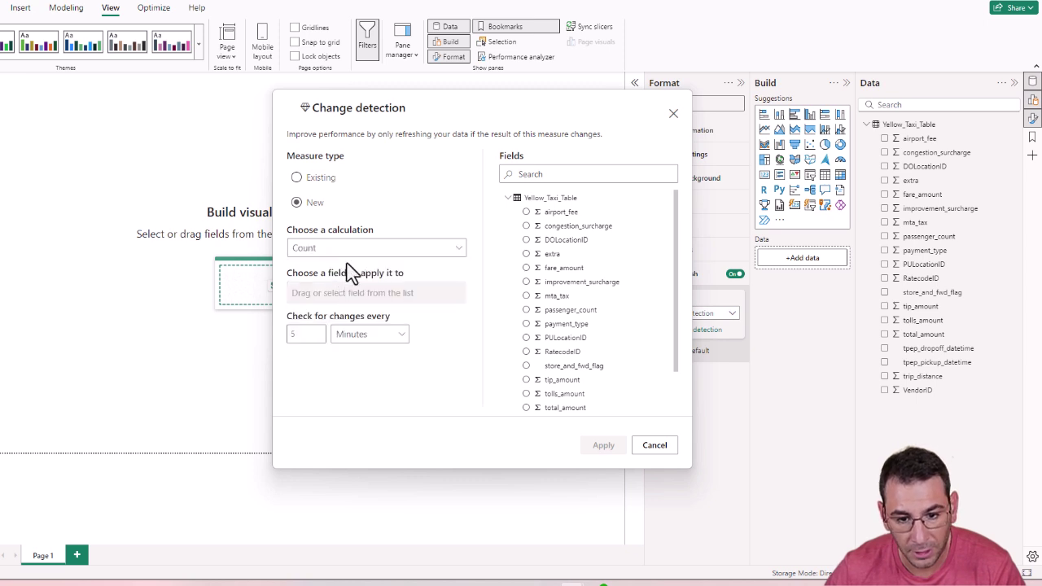
click(357, 341)
click(365, 366)
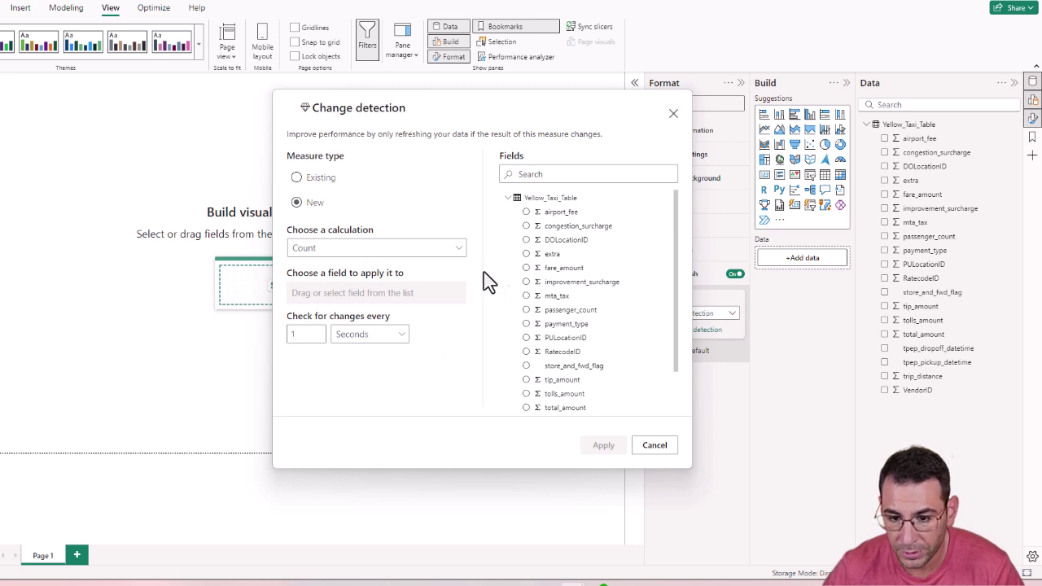
scroll(541, 299, down, 3)
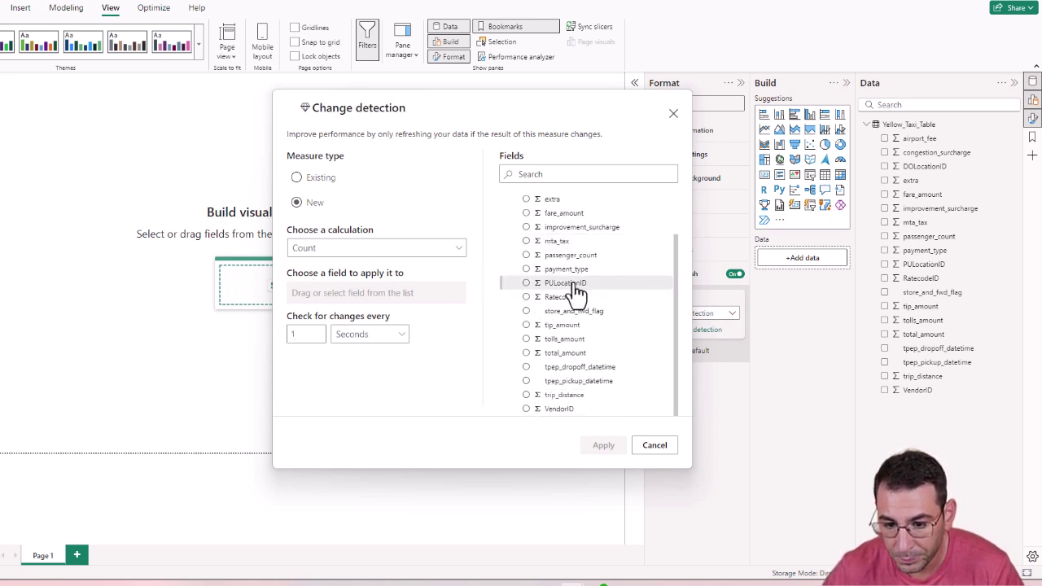
scroll(615, 299, up, 3)
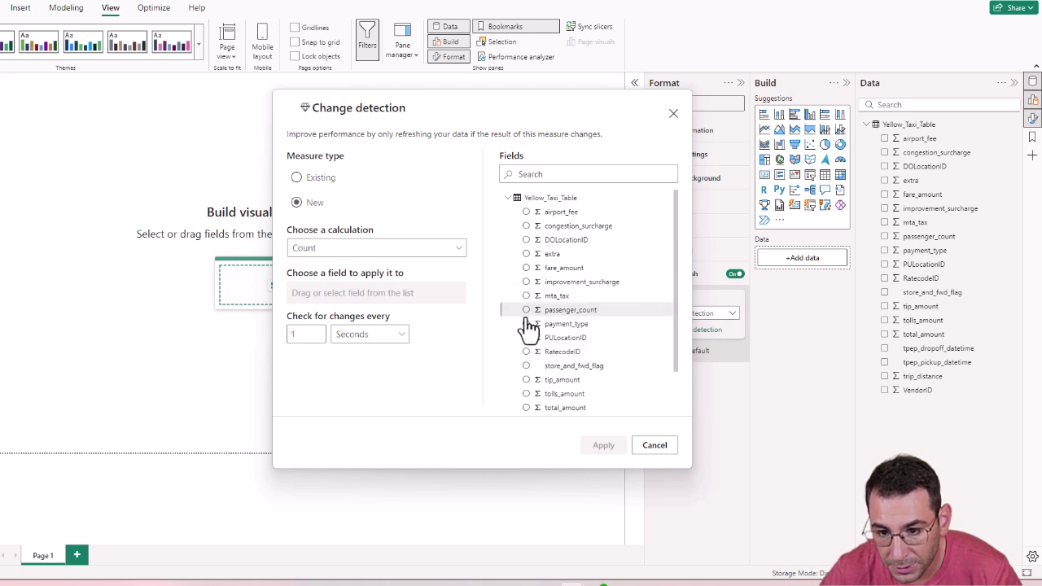
scroll(583, 379, down, 2)
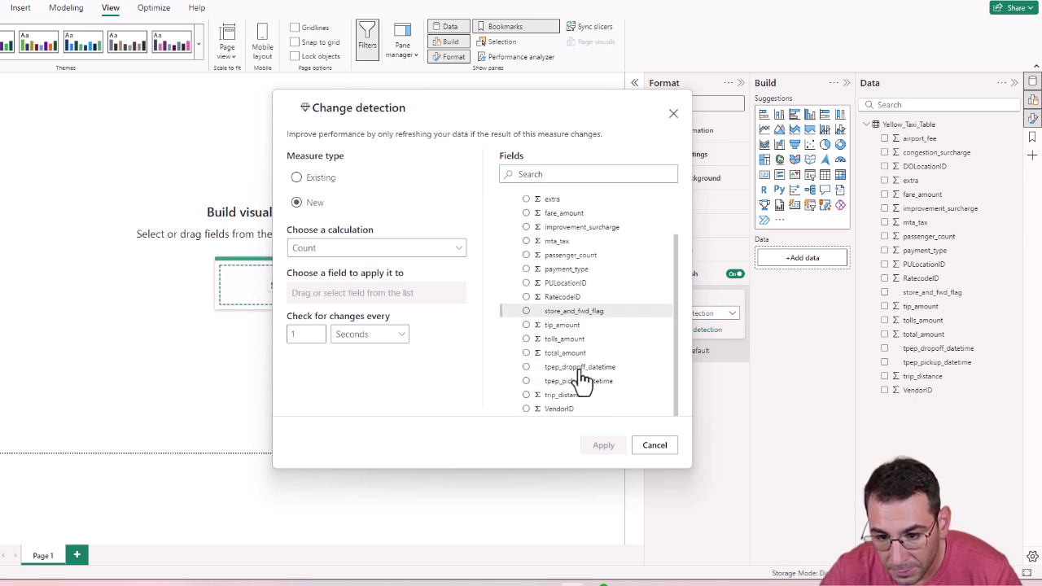
click(526, 409)
scroll(568, 342, up, 3)
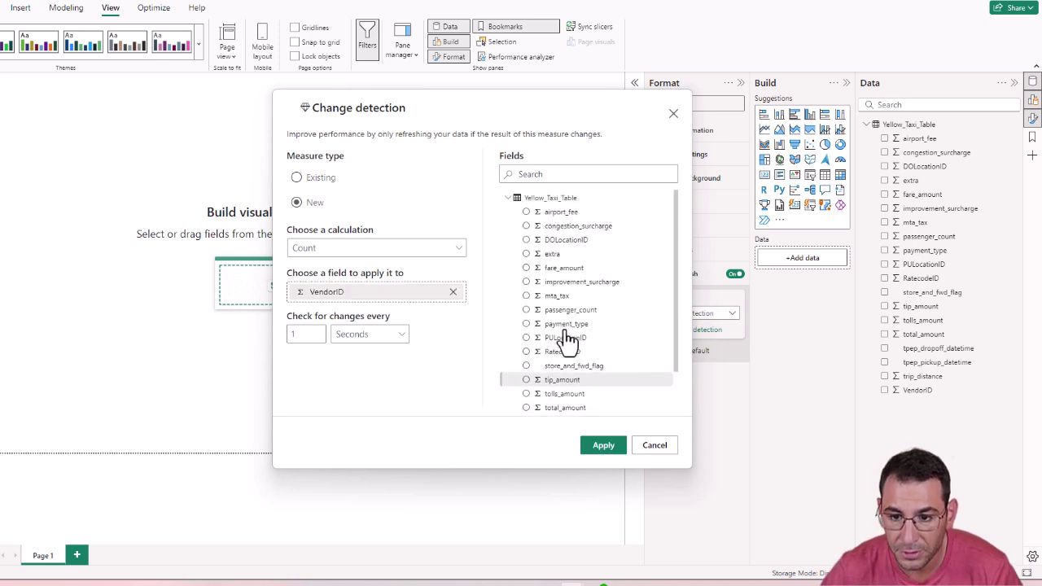
scroll(558, 342, down, 3)
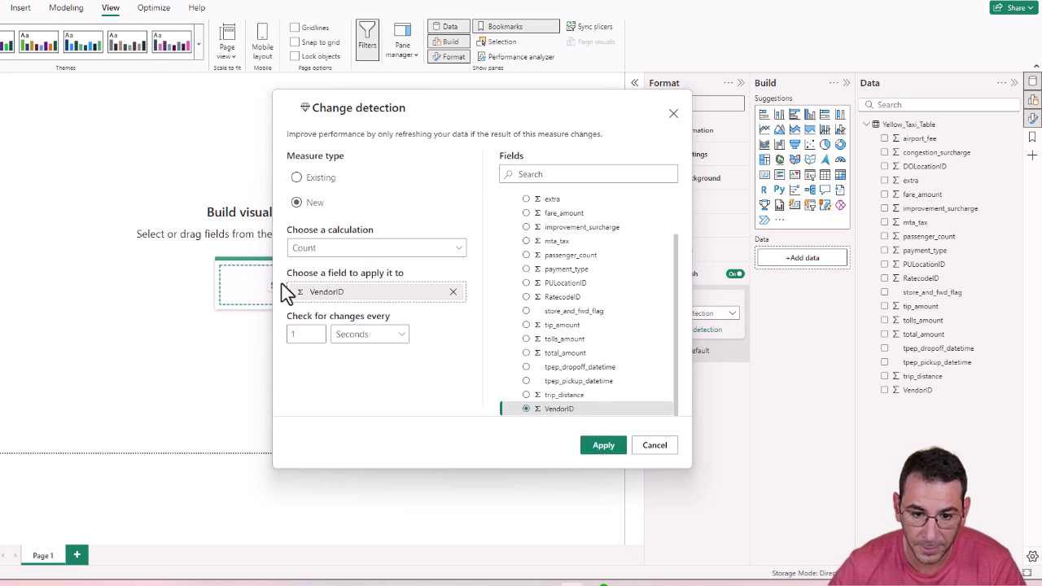
click(654, 447)
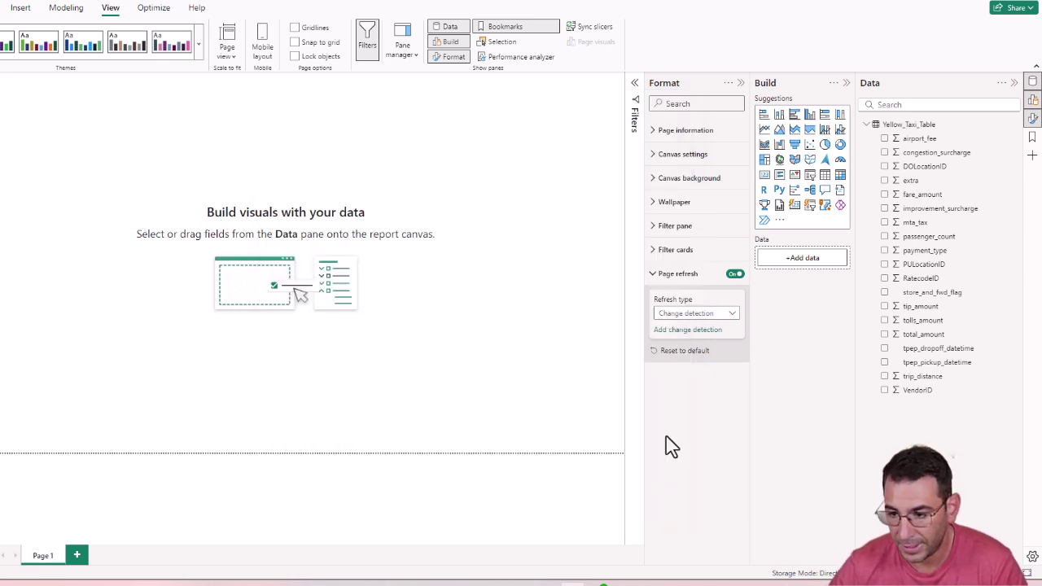
- Set the default summarization of the VendorID column in Yellow_Taxi_Table to Don't summarize
click(937, 393)
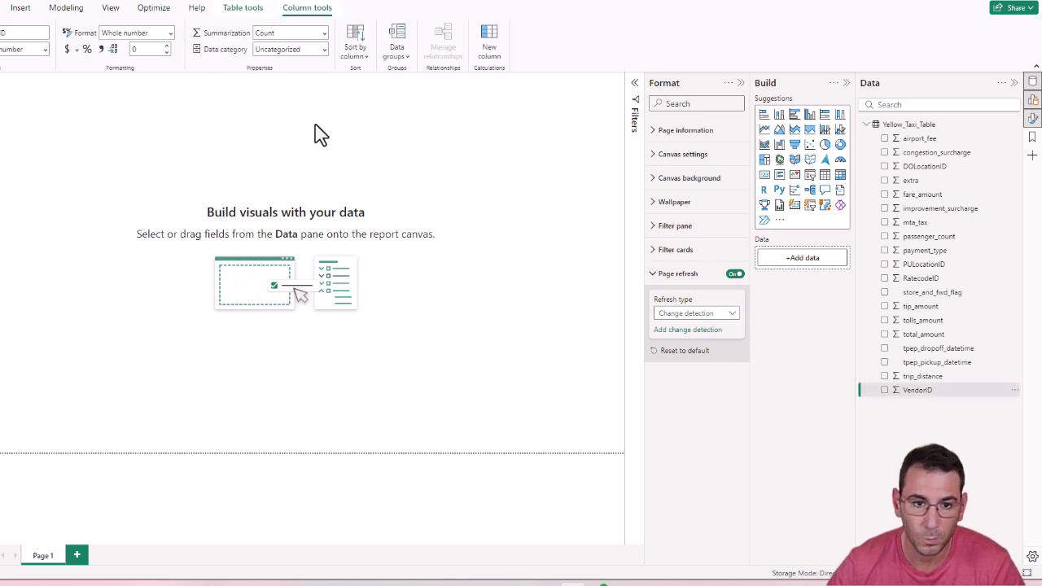
click(323, 33)
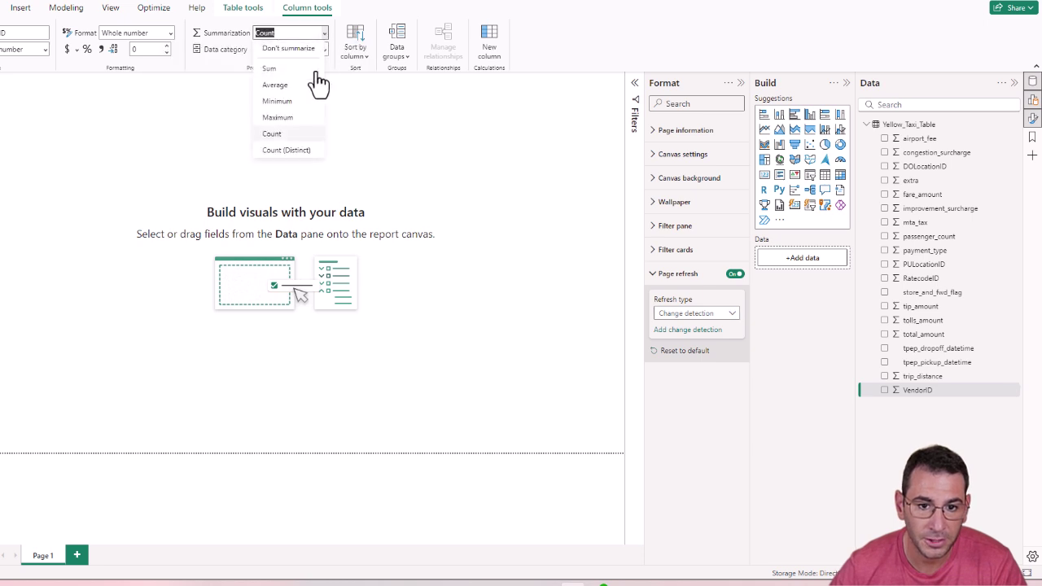
click(298, 50)
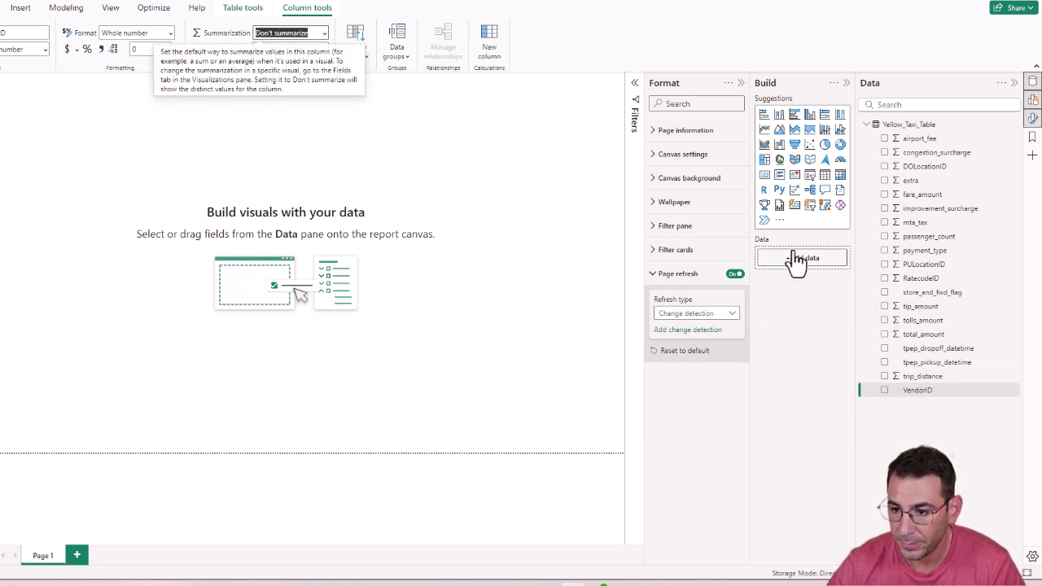
- Set up change detection as a new Count calculation on VendorID that checks for changes every 1 second, and apply it
click(694, 331)
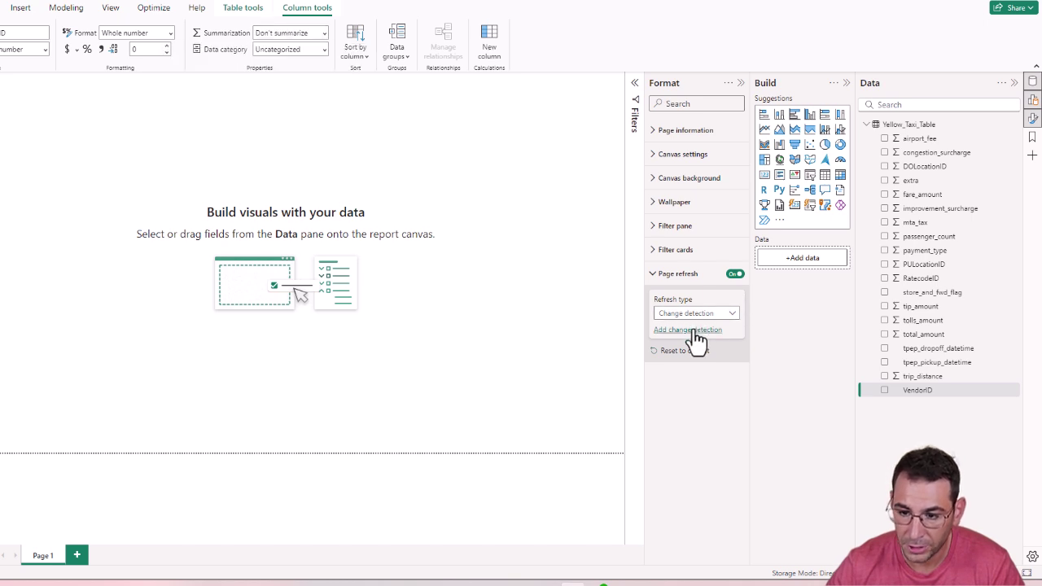
click(348, 249)
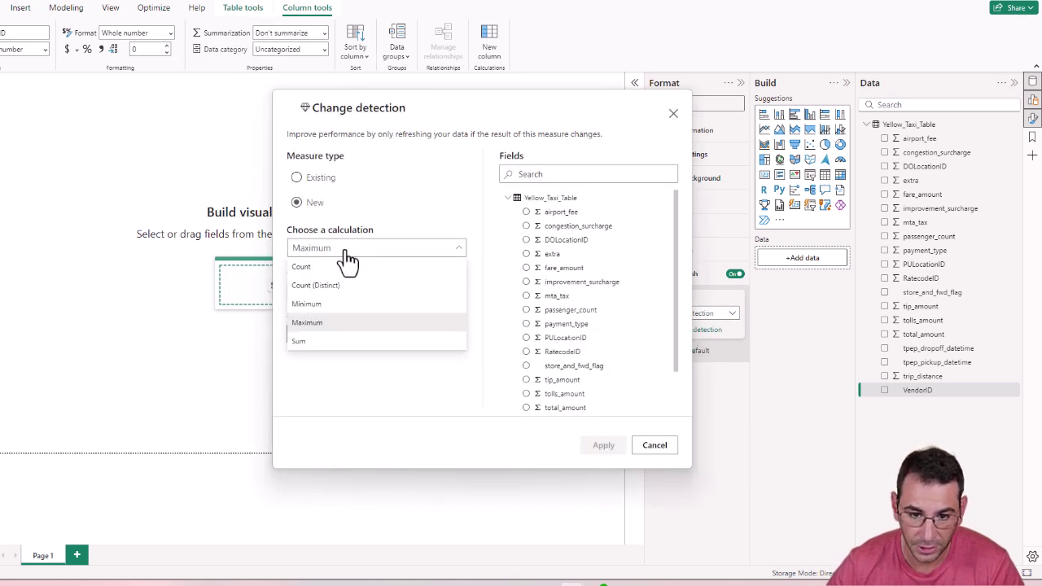
click(337, 268)
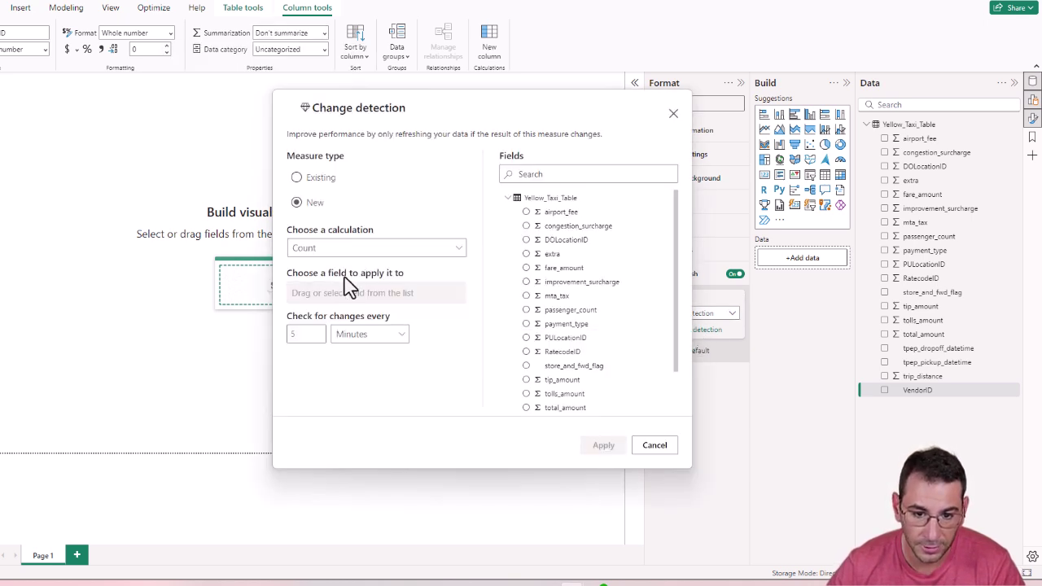
click(359, 336)
click(361, 362)
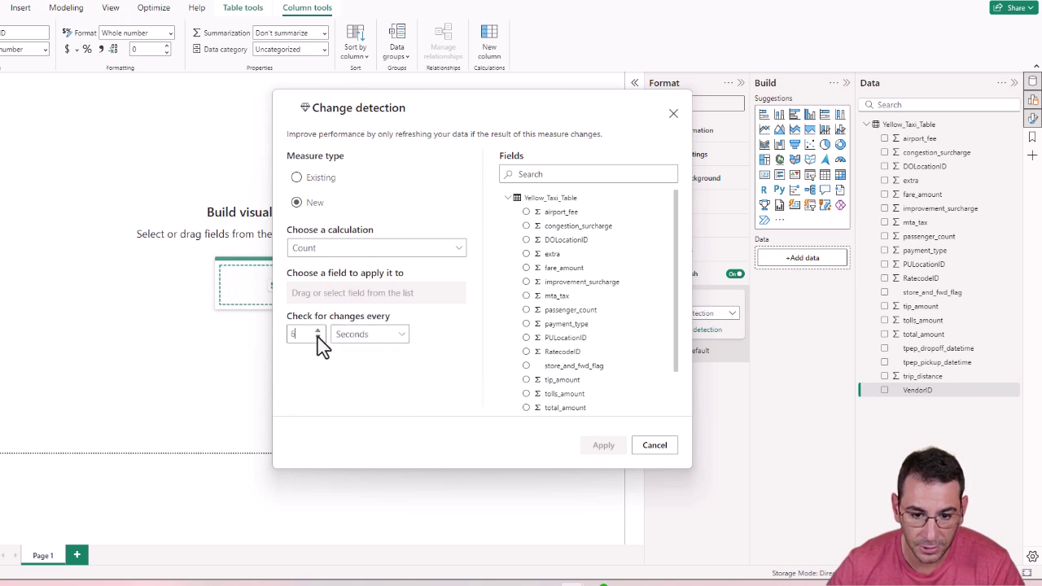
scroll(587, 375, down, 2)
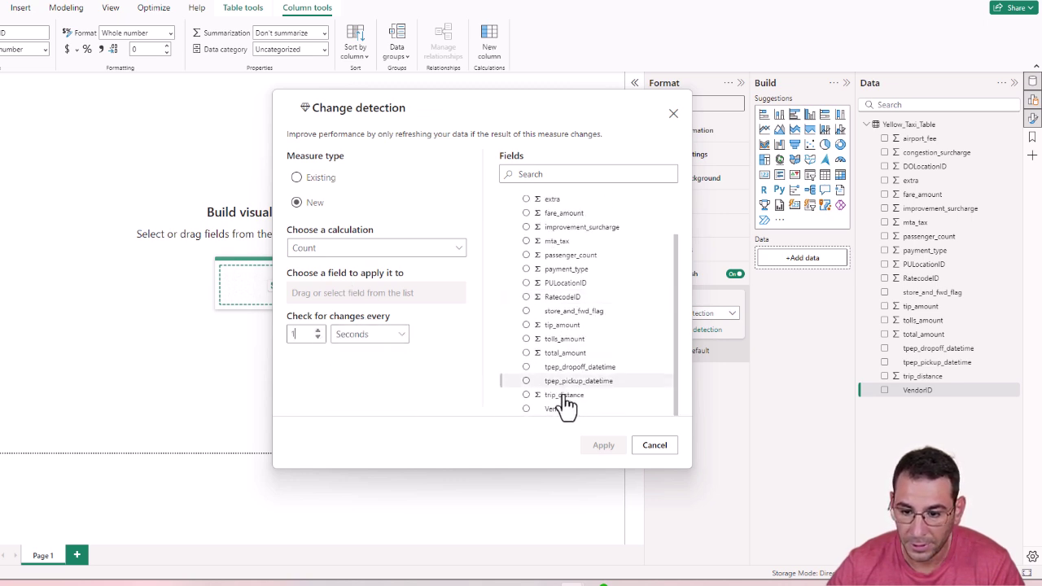
click(526, 409)
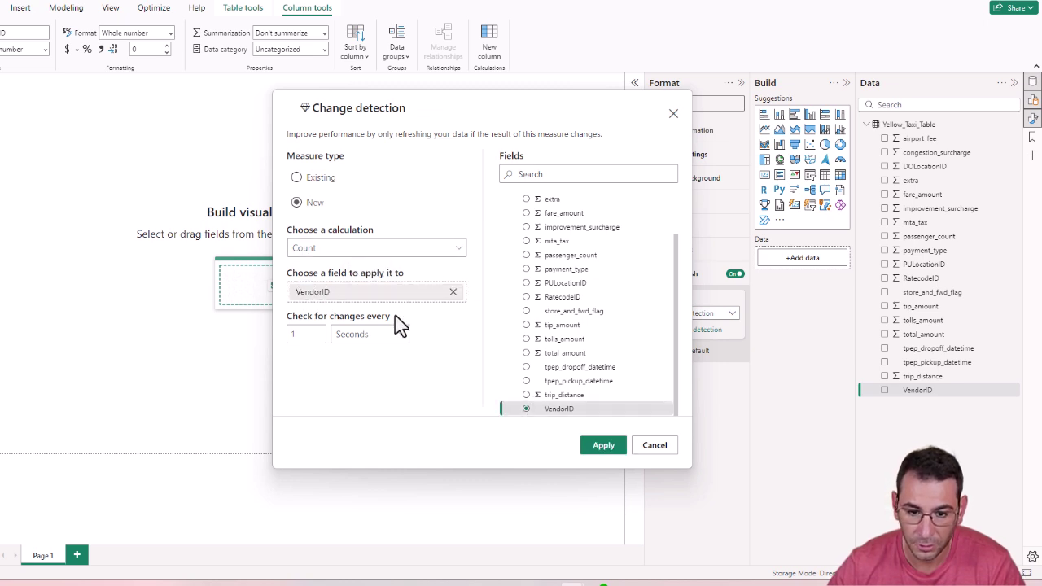
click(604, 446)
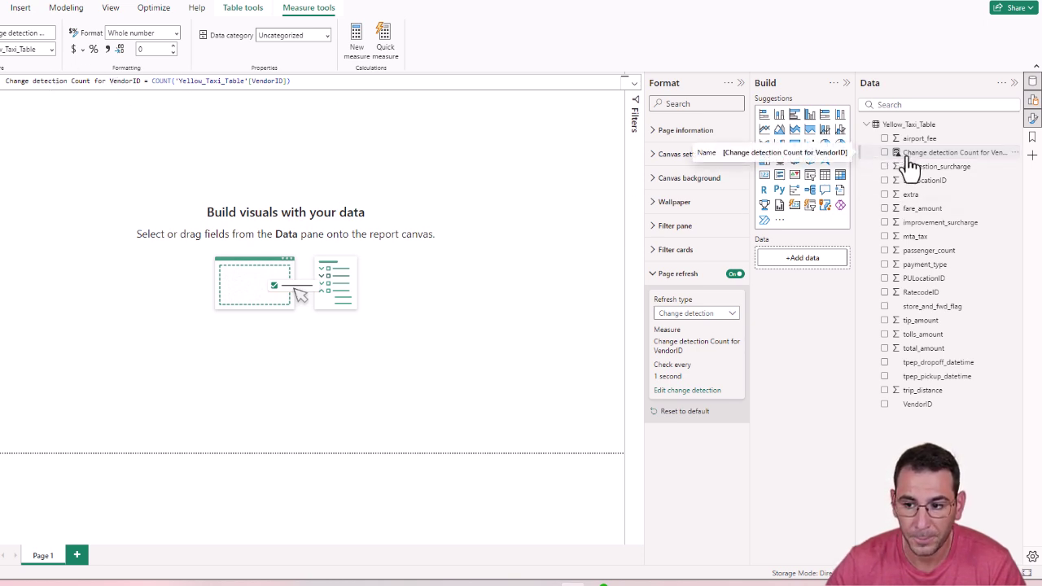
click(503, 352)
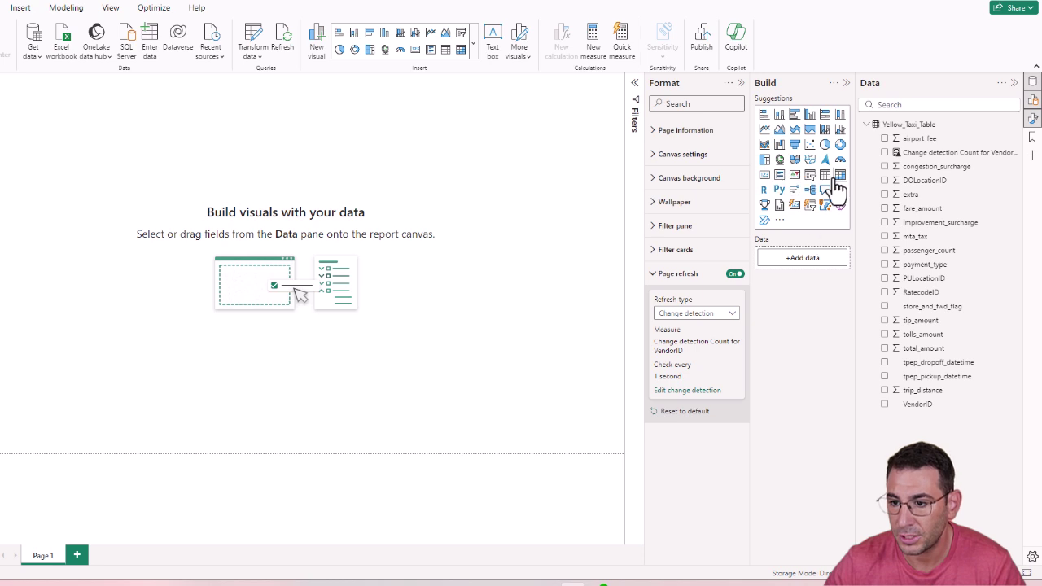
- Add an empty card visual to the page, make it wider and flatter, and move it to the page's top edge
click(765, 174)
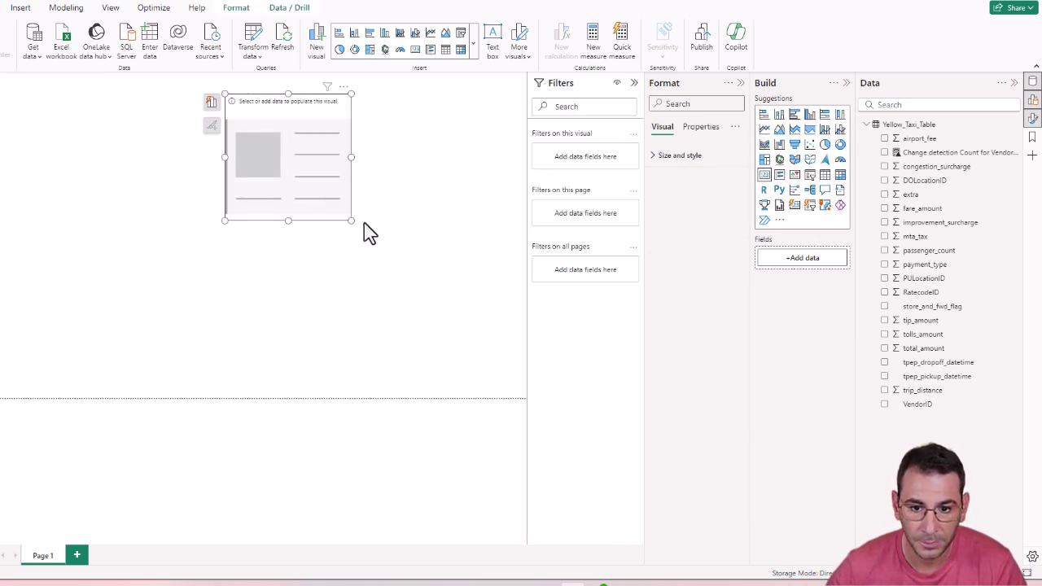
drag(351, 220, 475, 179)
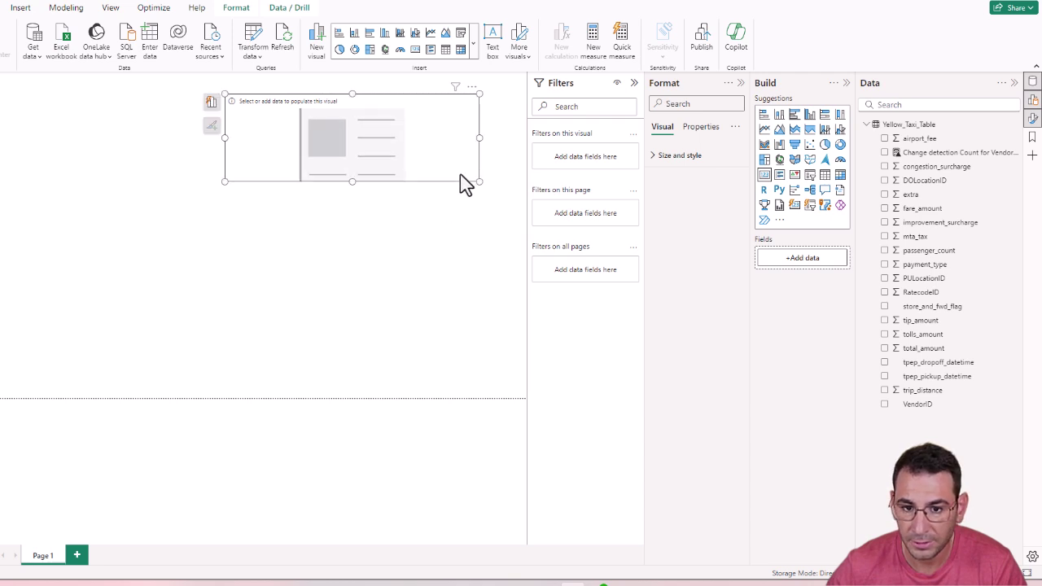
drag(377, 161, 424, 146)
click(397, 233)
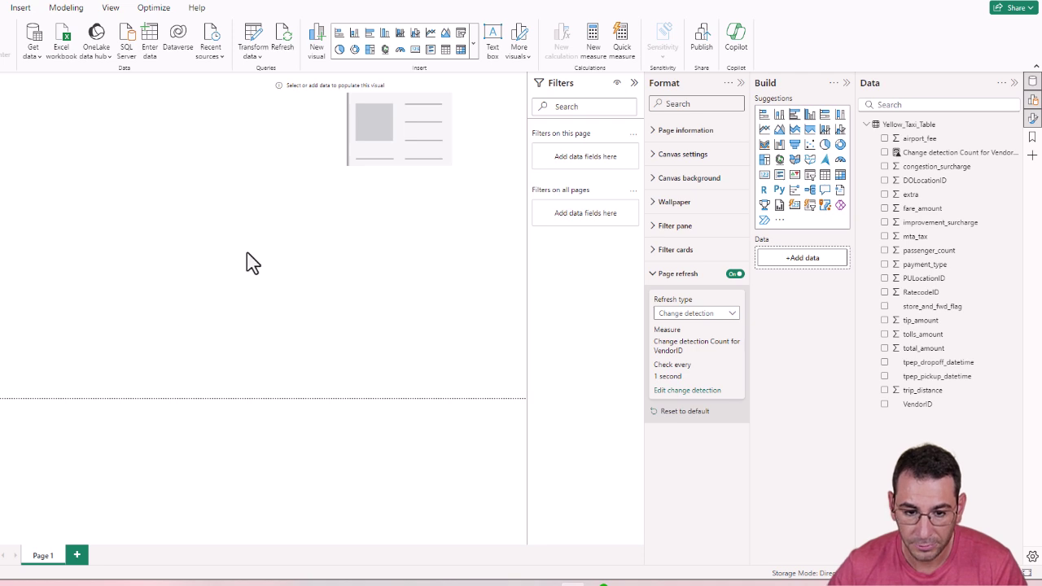
- Set the page canvas to a custom size with a height of 1080 px and a width of 1920 px
click(689, 131)
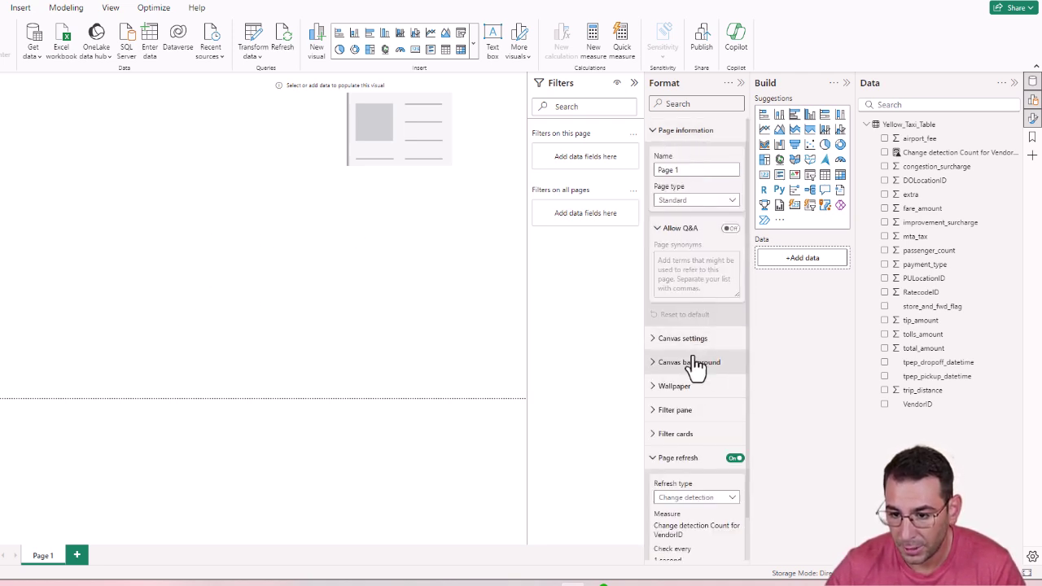
click(684, 339)
scroll(696, 334, down, 3)
click(700, 261)
click(696, 332)
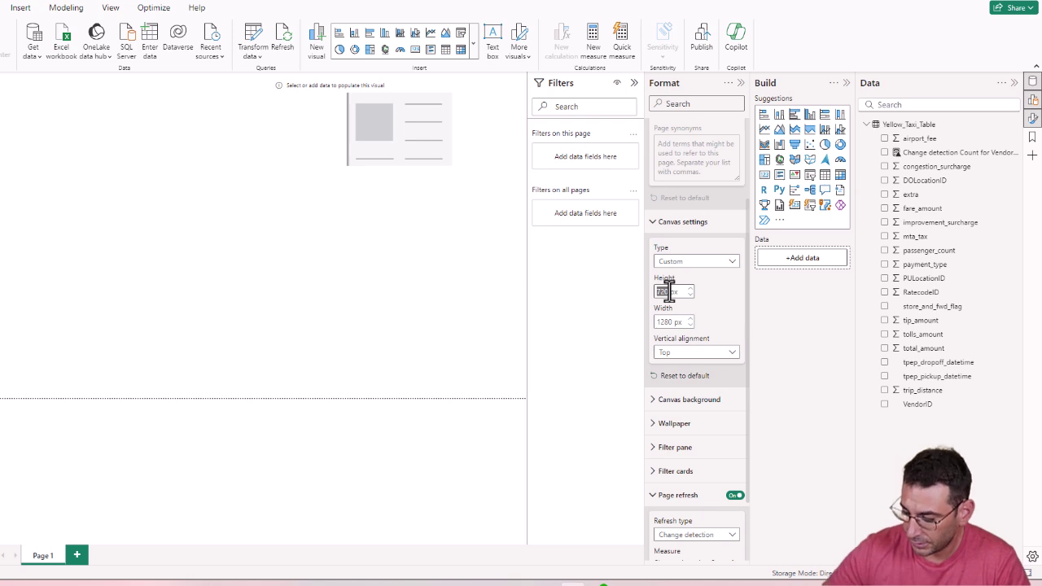
click(663, 322)
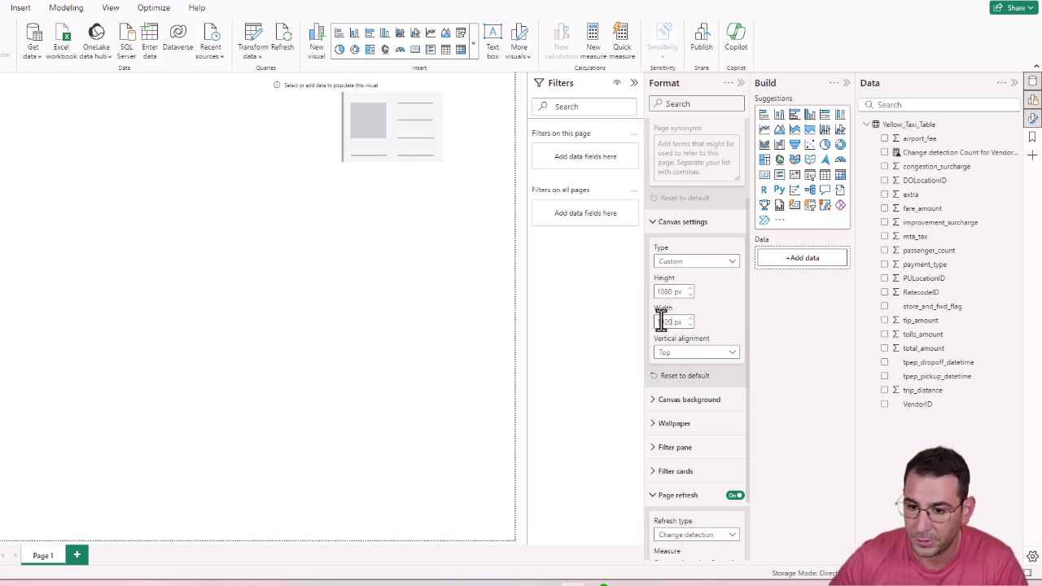
text(1920)
key(Return)
scroll(725, 471, down, 2)
scroll(725, 471, up, 5)
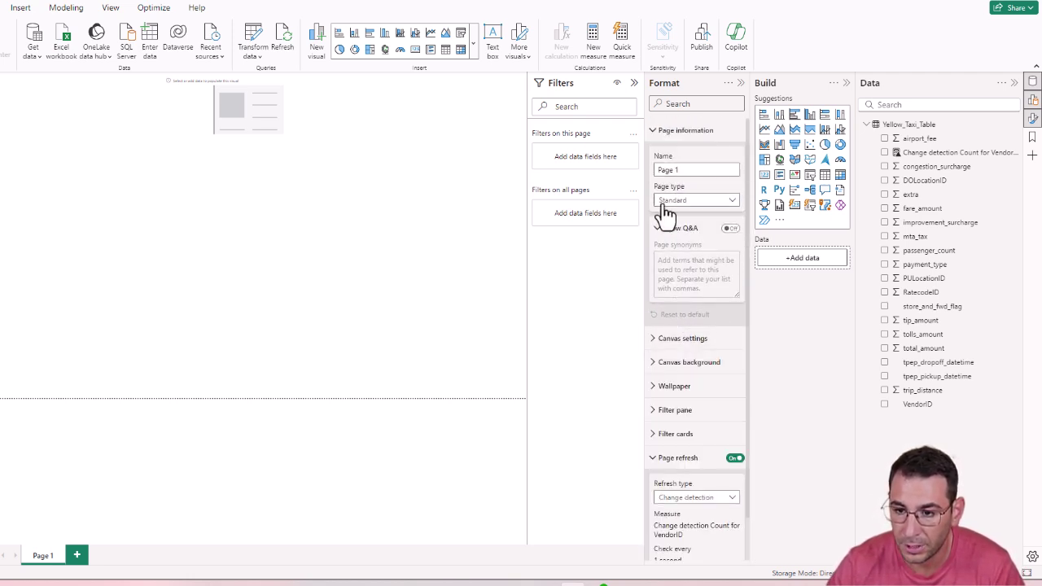
click(664, 132)
- Move the empty card to the upper-right corner of the resized page
click(216, 124)
drag(216, 124, 431, 133)
click(465, 252)
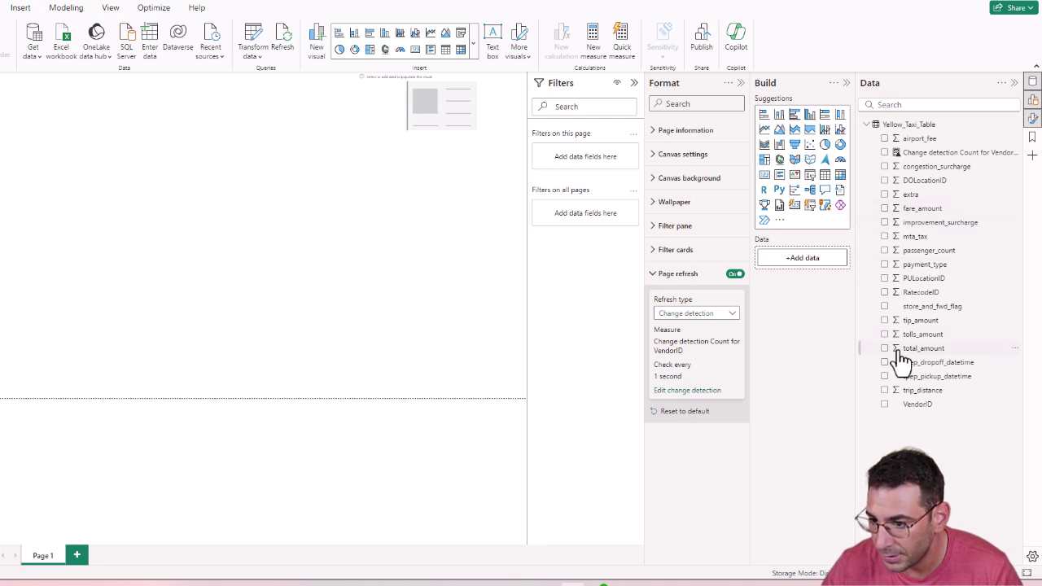
- Undo the table created from VendorID and add the VendorID field to the card as a count
click(886, 405)
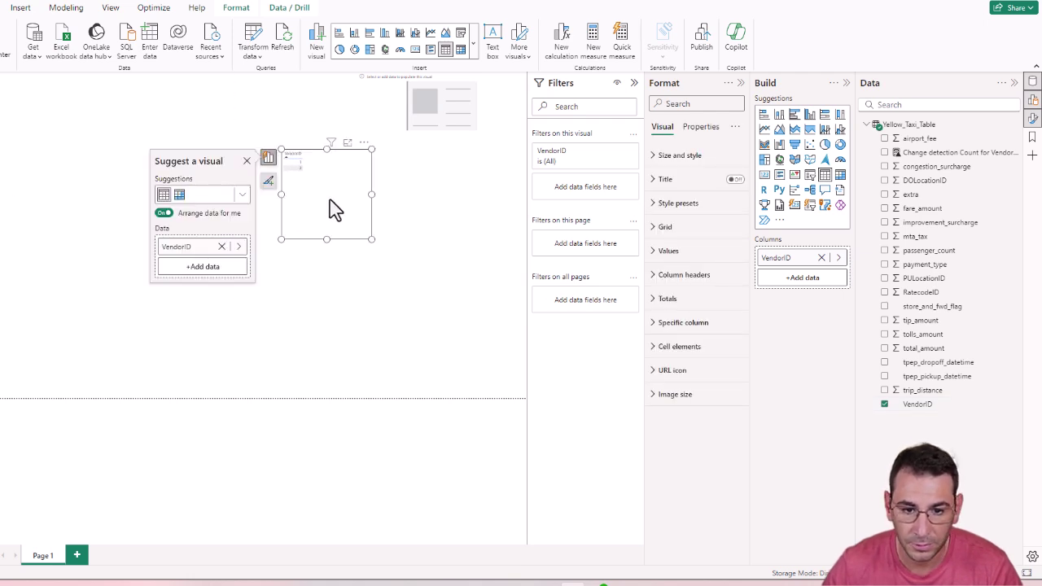
key(ctrl+z)
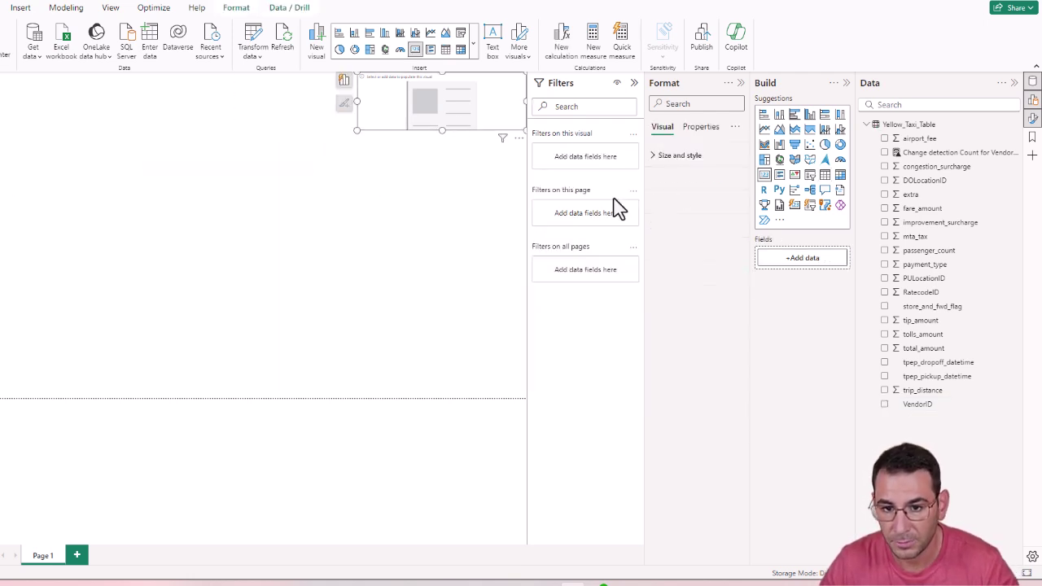
click(885, 404)
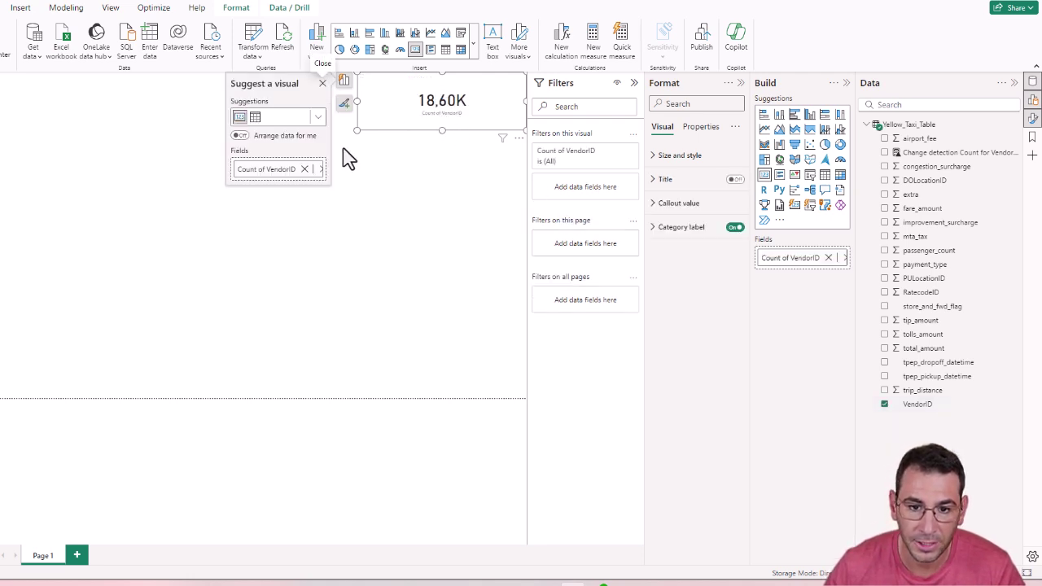
click(326, 91)
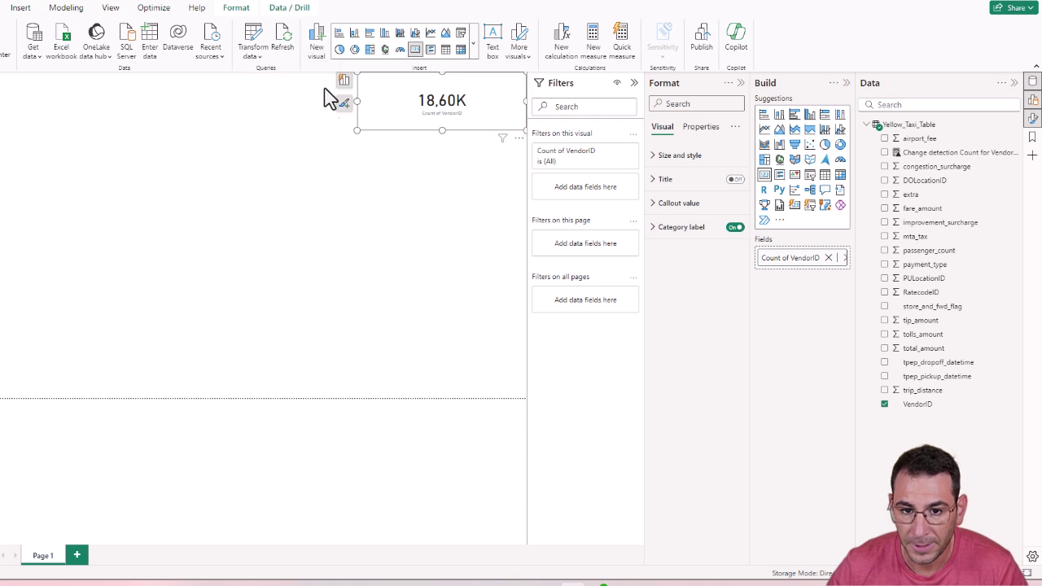
- Shrink the VendorID count card slightly from its lower-left corner and collapse the Filters pane
click(384, 134)
click(411, 126)
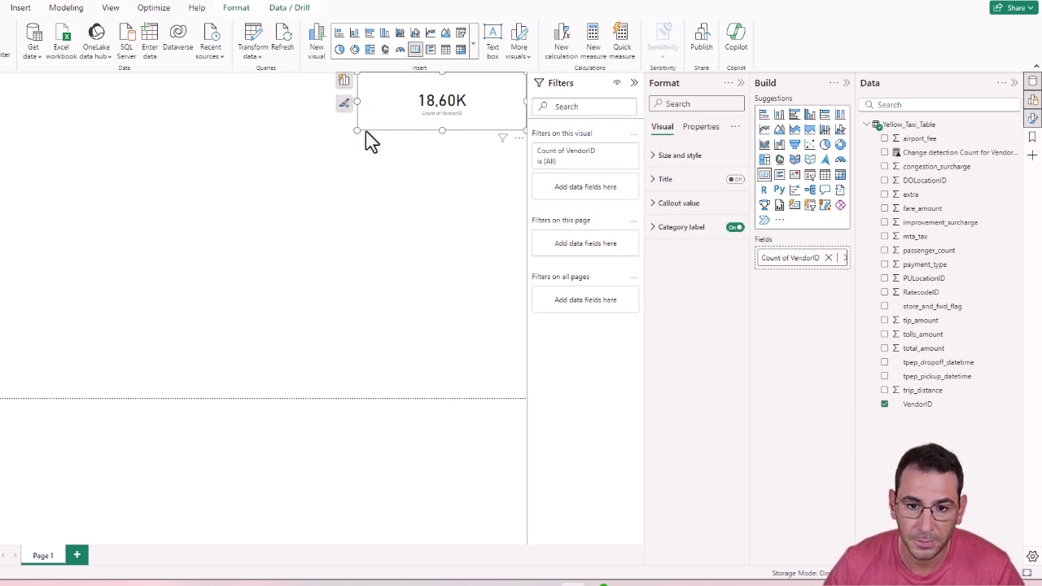
drag(368, 137, 395, 135)
click(482, 214)
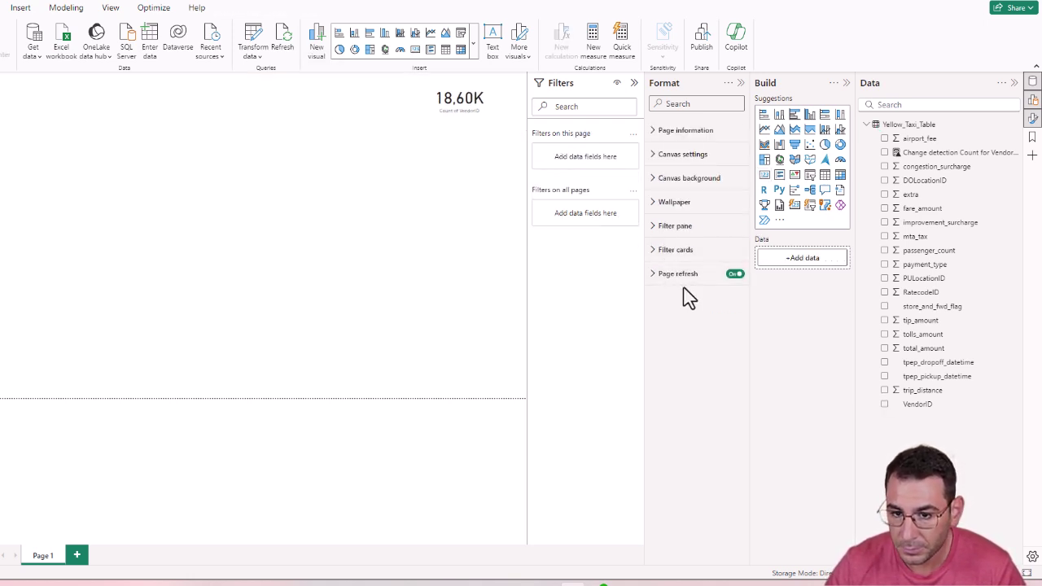
click(635, 84)
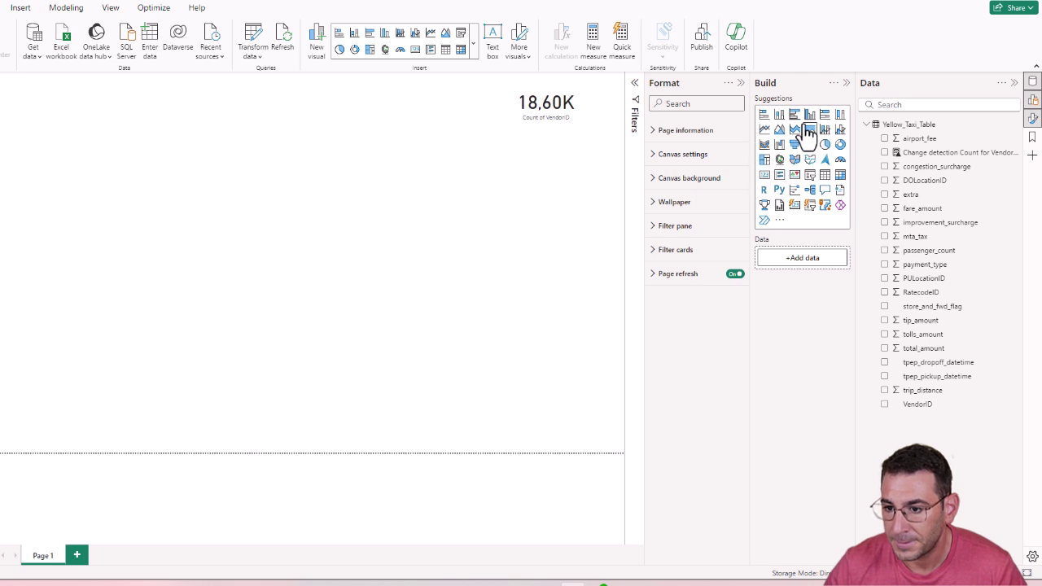
- Add a line chart and enlarge it to fill the page area below the card
click(764, 130)
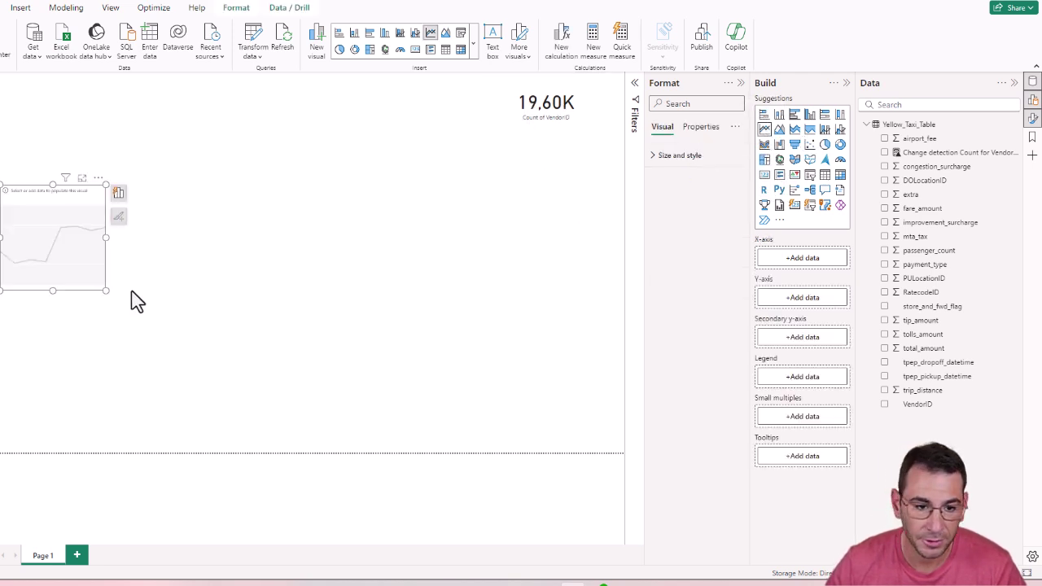
drag(105, 291, 639, 476)
drag(7, 189, 2, 135)
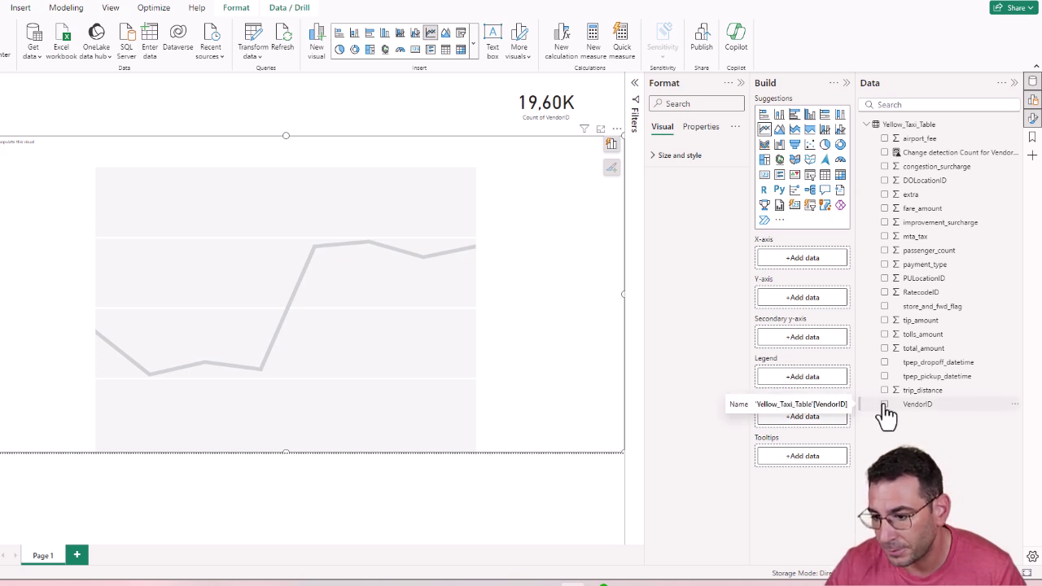
- Plot the count of VendorID on the line chart's Y-axis against fare_amount on its X-axis
click(885, 405)
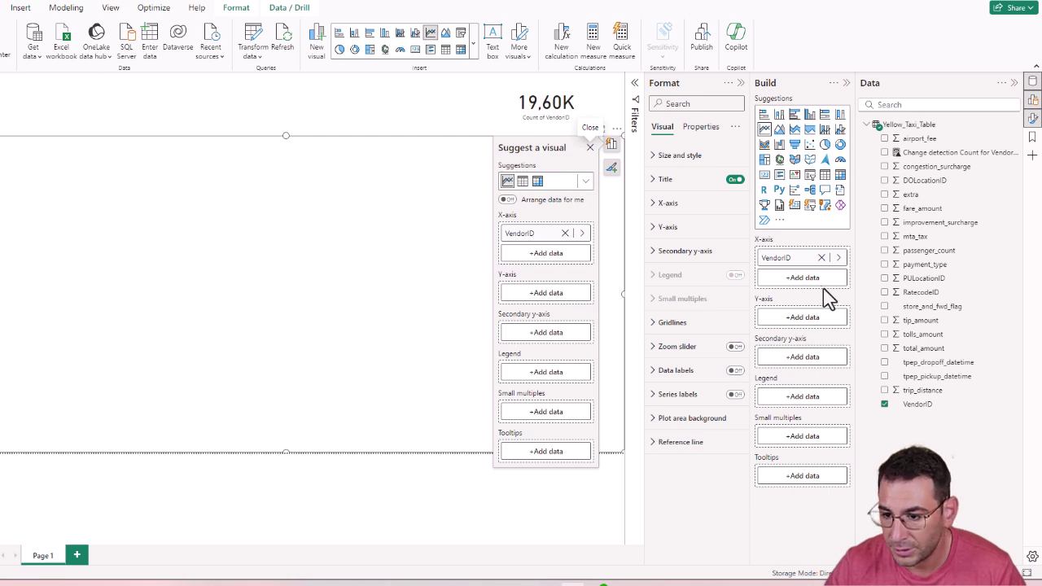
drag(789, 265, 802, 317)
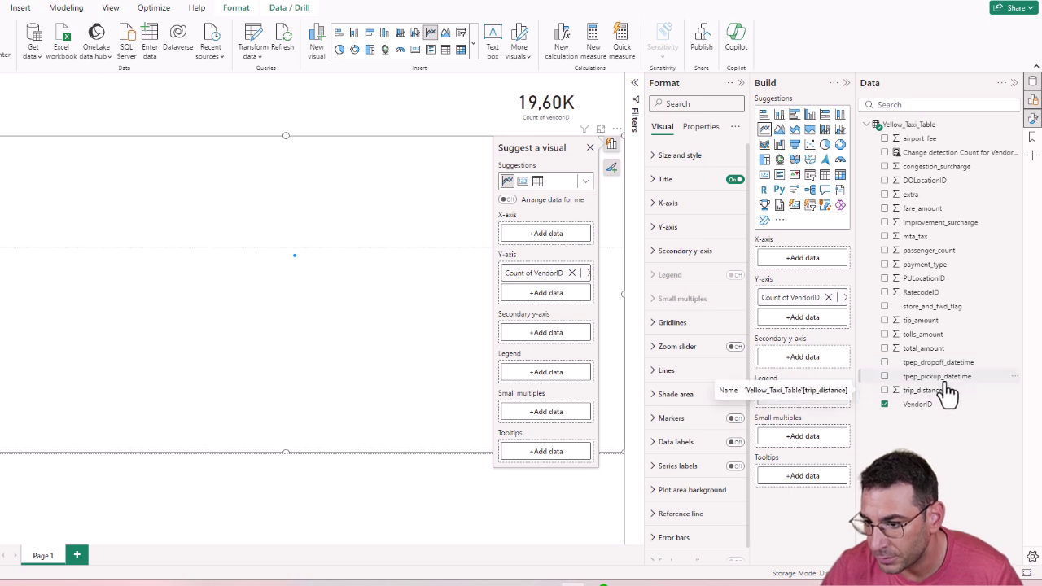
drag(945, 395, 830, 256)
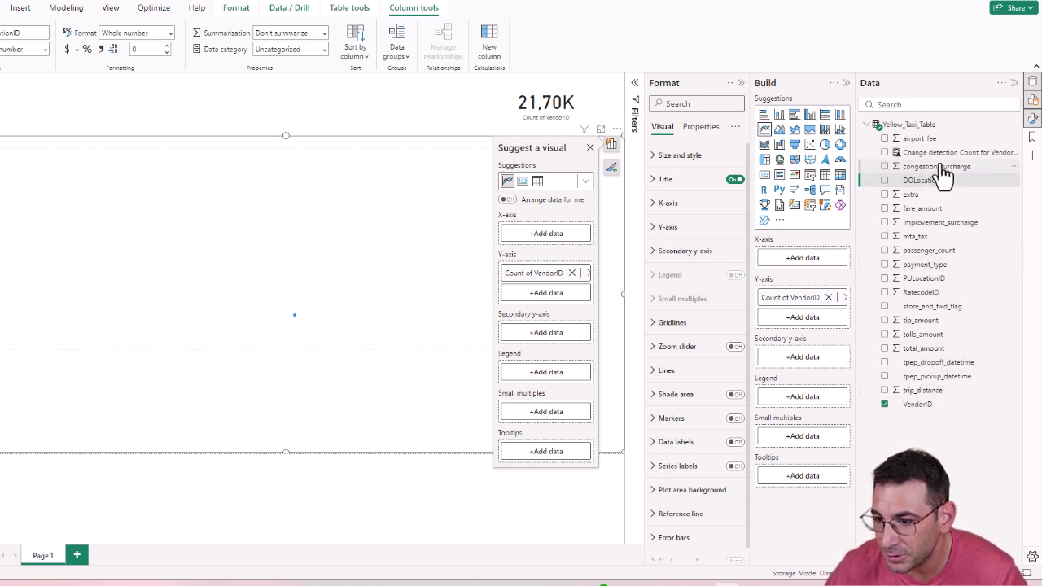
drag(963, 213, 827, 265)
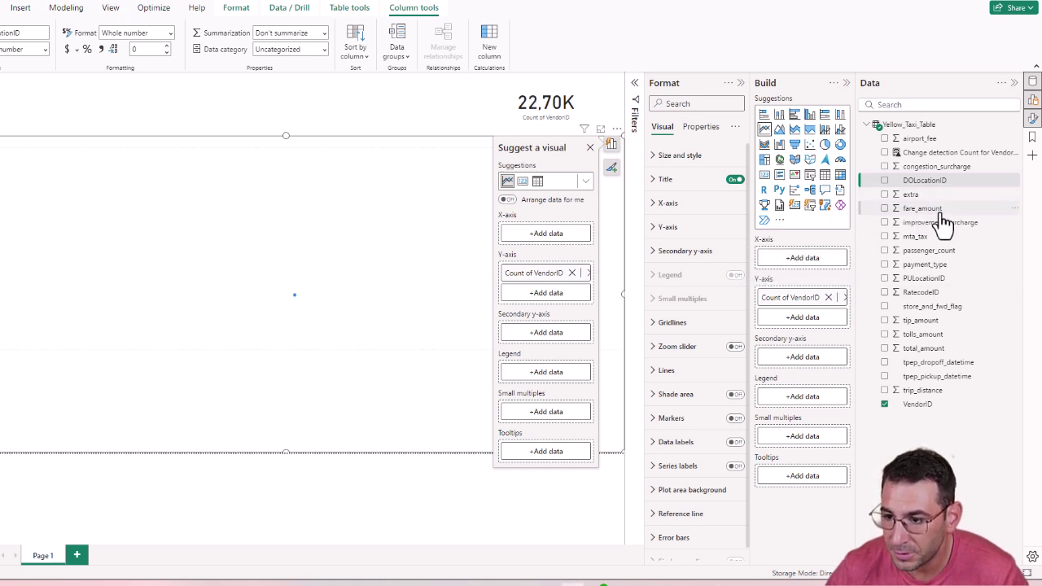
drag(939, 218, 814, 268)
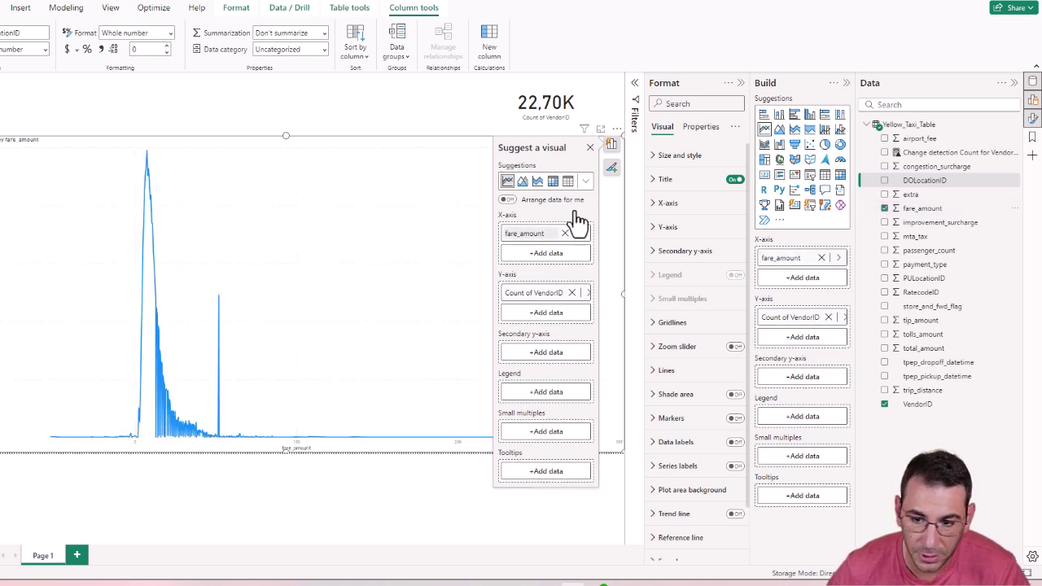
click(590, 154)
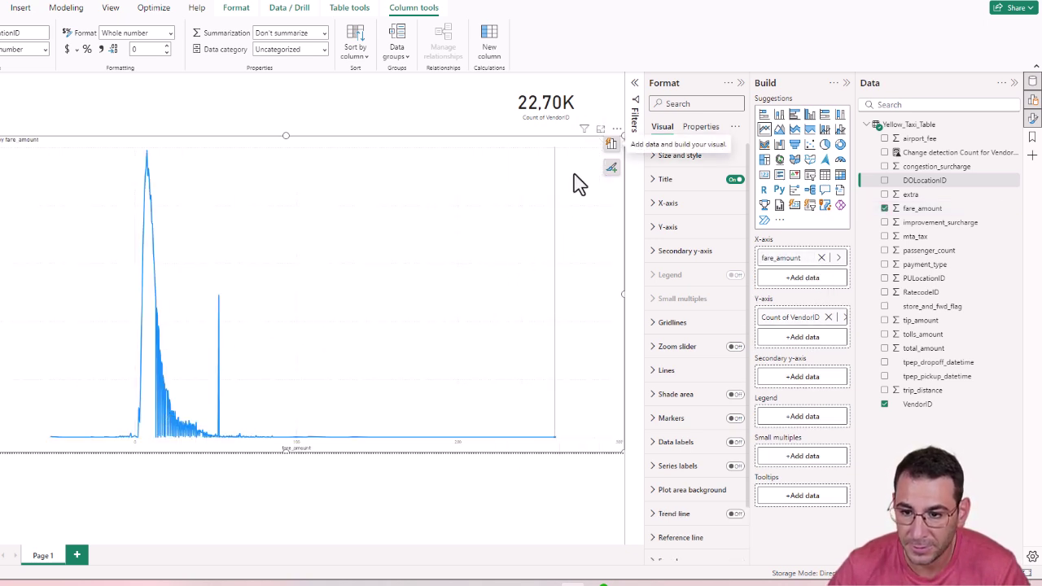
- Set the line width of the fare_amount line chart to 1 px for all series and deselect the chart
click(705, 371)
scroll(708, 383, down, 3)
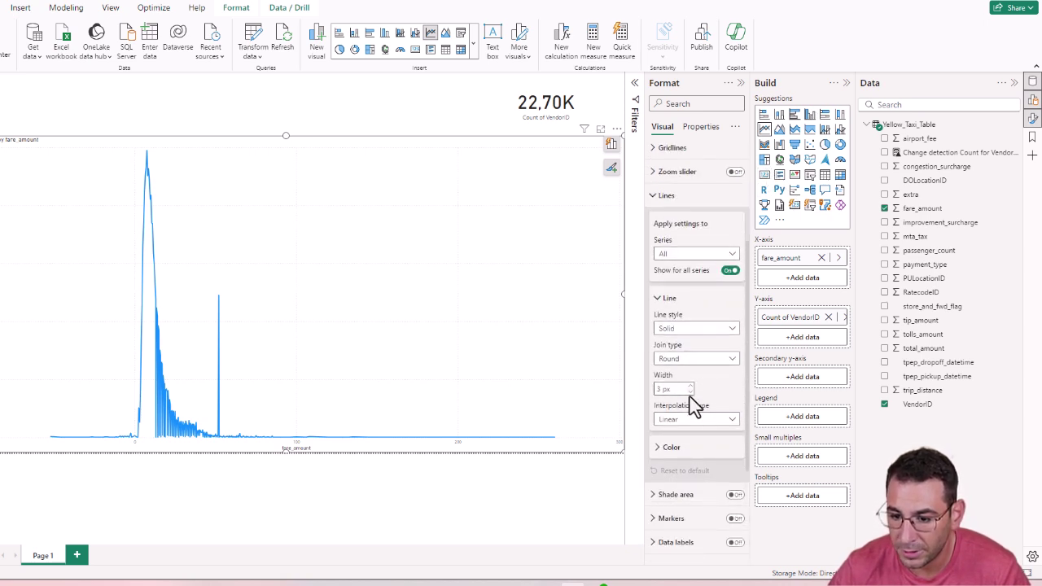
click(691, 392)
scroll(709, 366, up, 2)
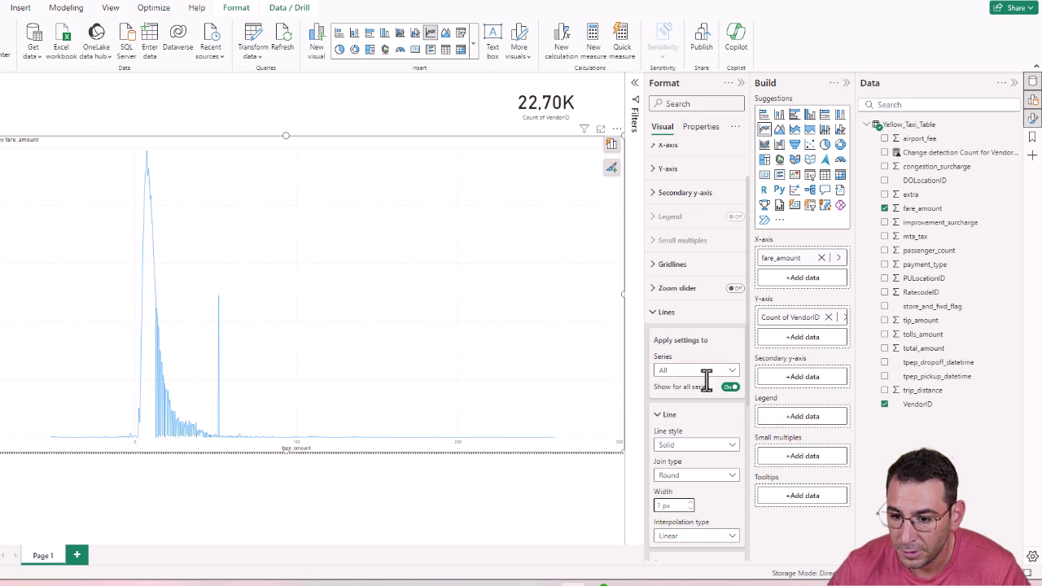
click(664, 312)
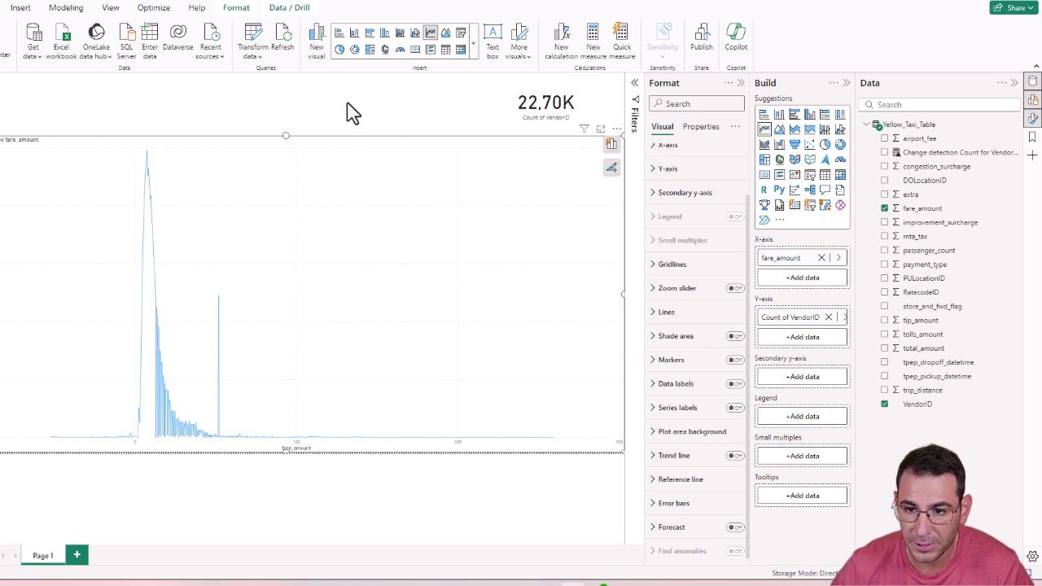
click(380, 122)
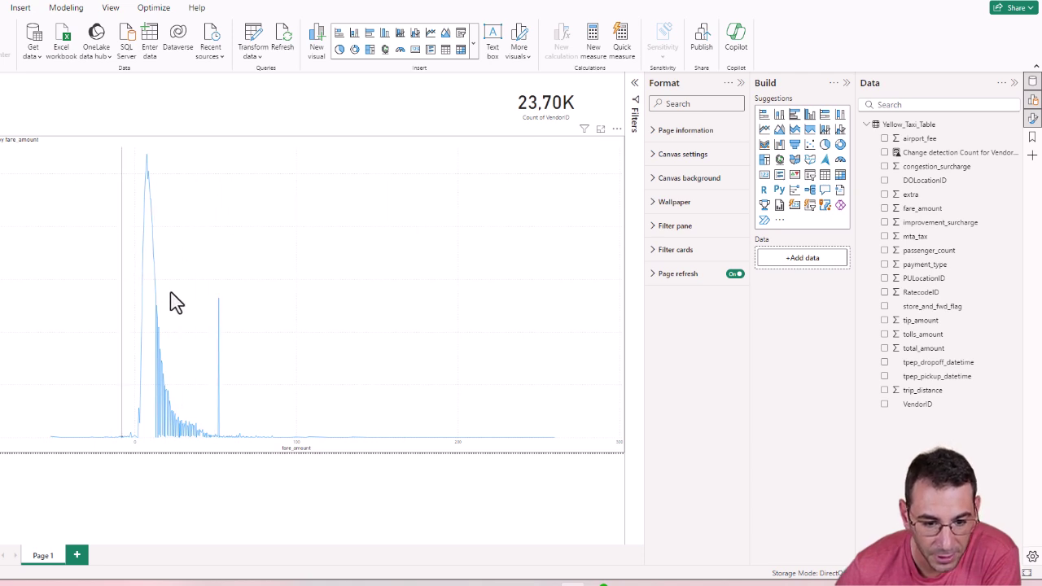
click(171, 206)
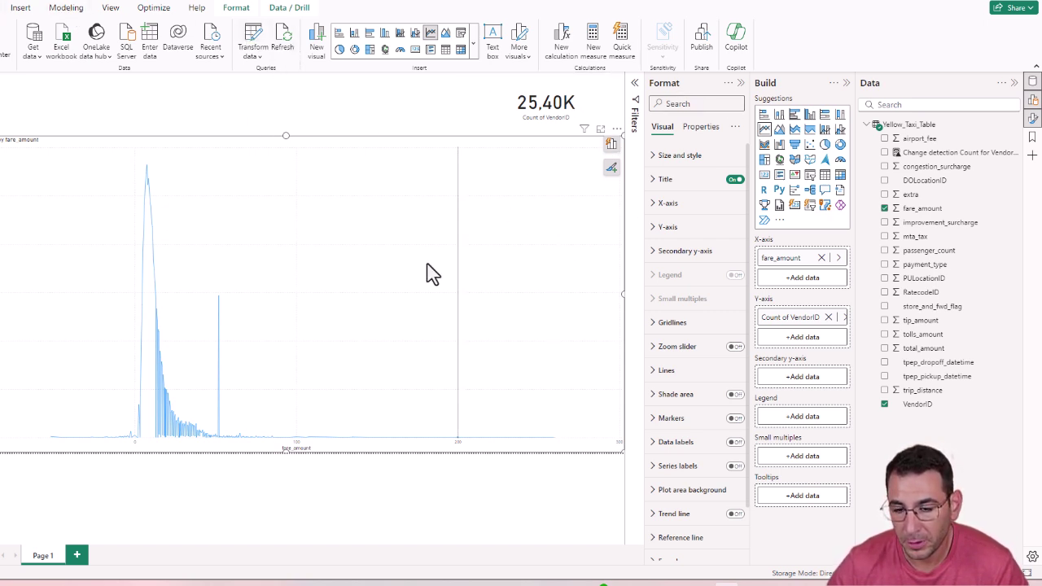
click(403, 128)
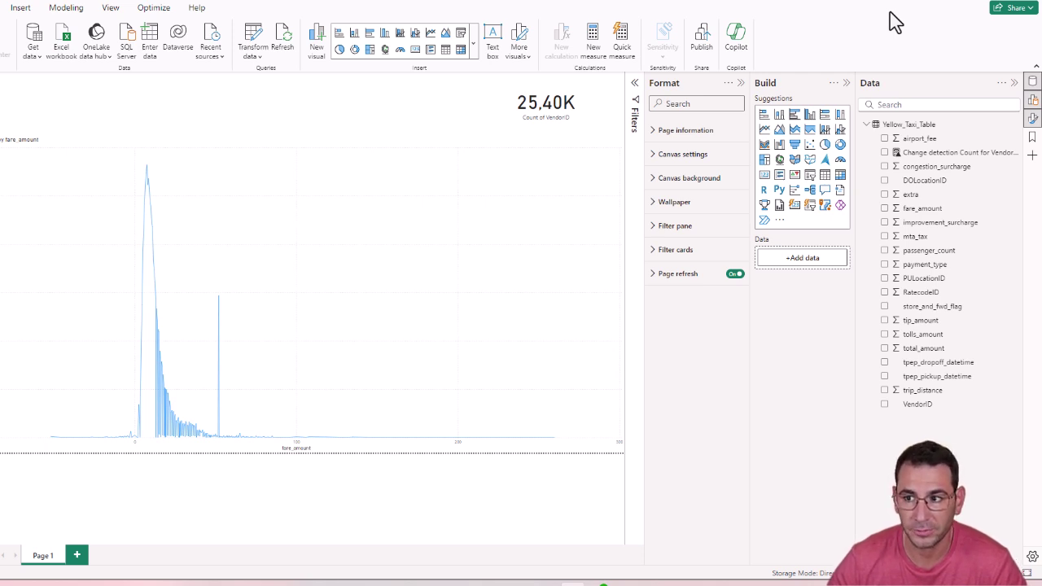
- Publish the report to the Demo_Real-Time Intelligence workspace and dismiss the publishing dialog
click(702, 56)
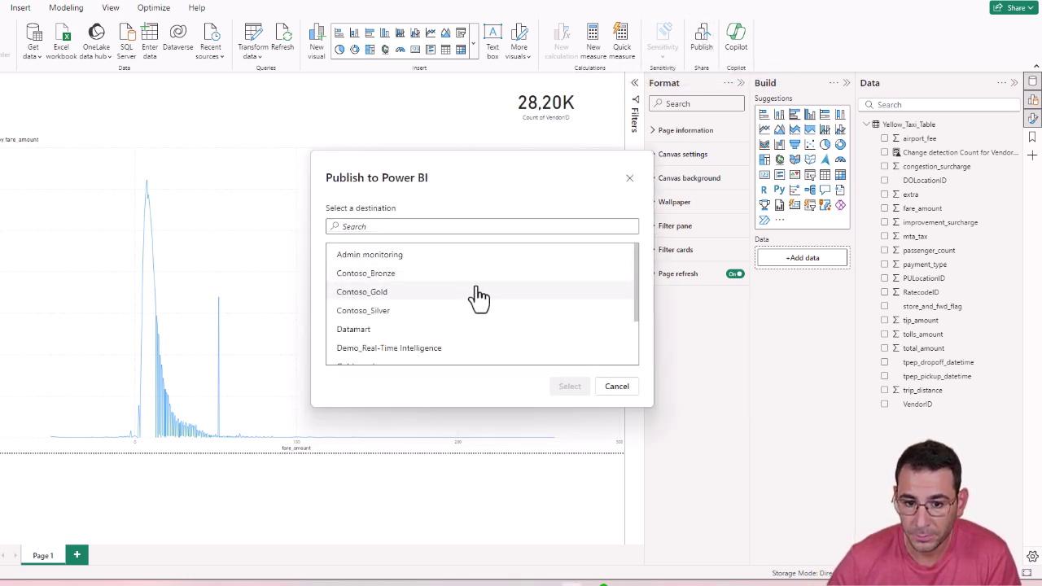
scroll(488, 297, down, 2)
scroll(460, 309, down, 1)
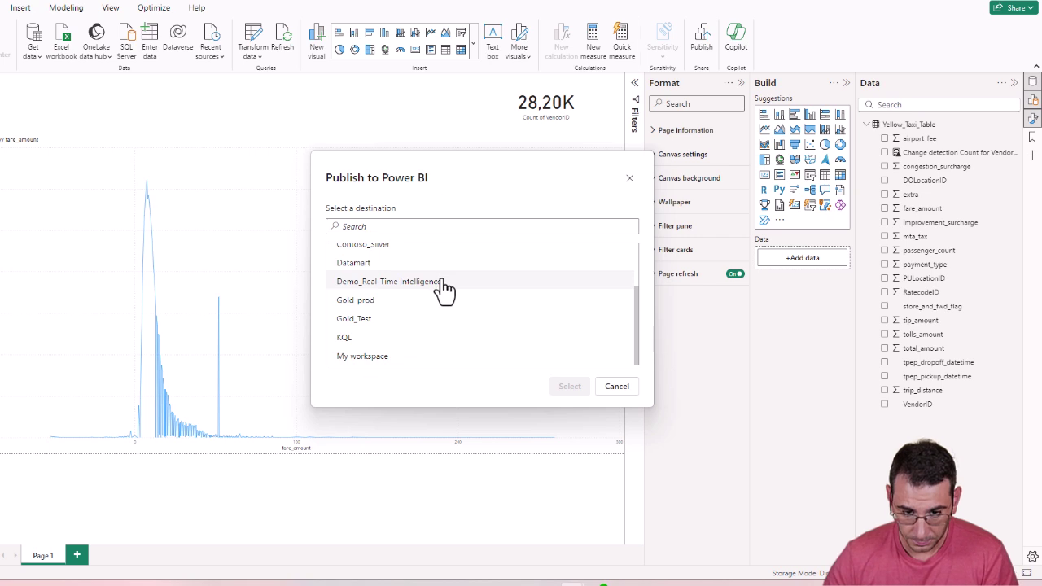
click(441, 283)
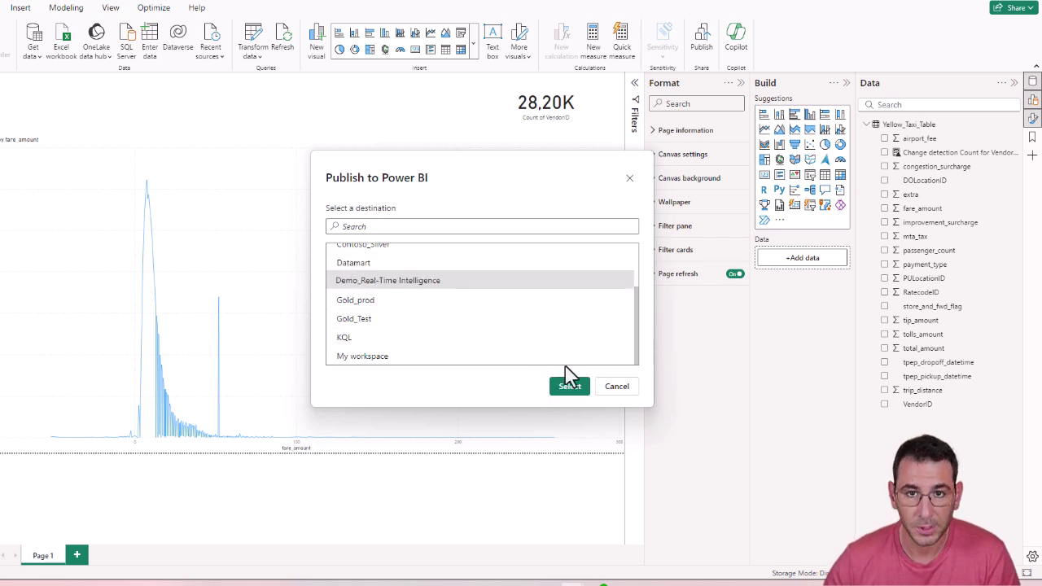
click(570, 388)
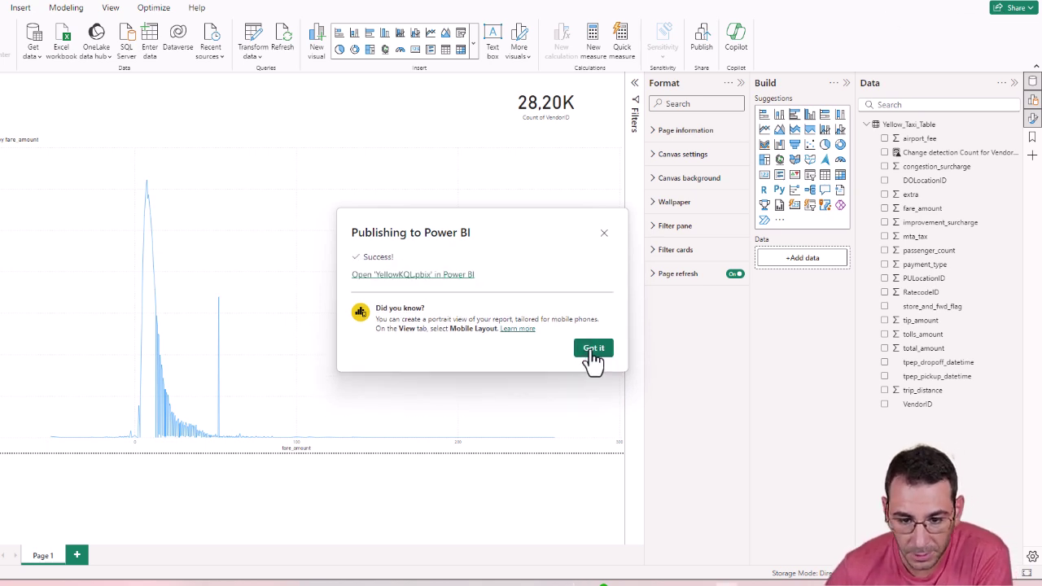
click(594, 349)
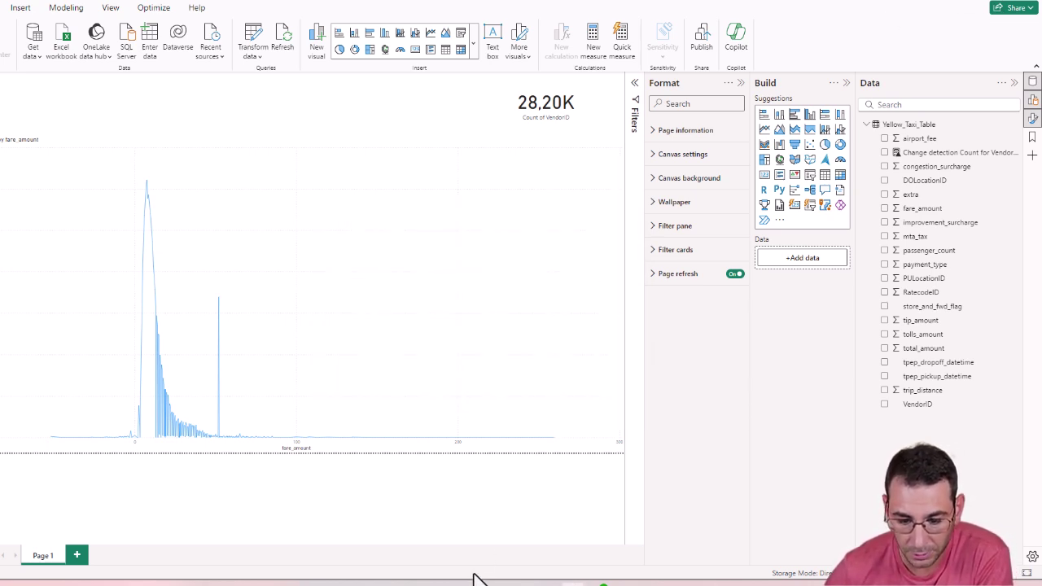
- Switch to Microsoft Fabric in the browser and open the Demo_Real-Time Intelligence workspace
mouse_move(475, 581)
click(474, 547)
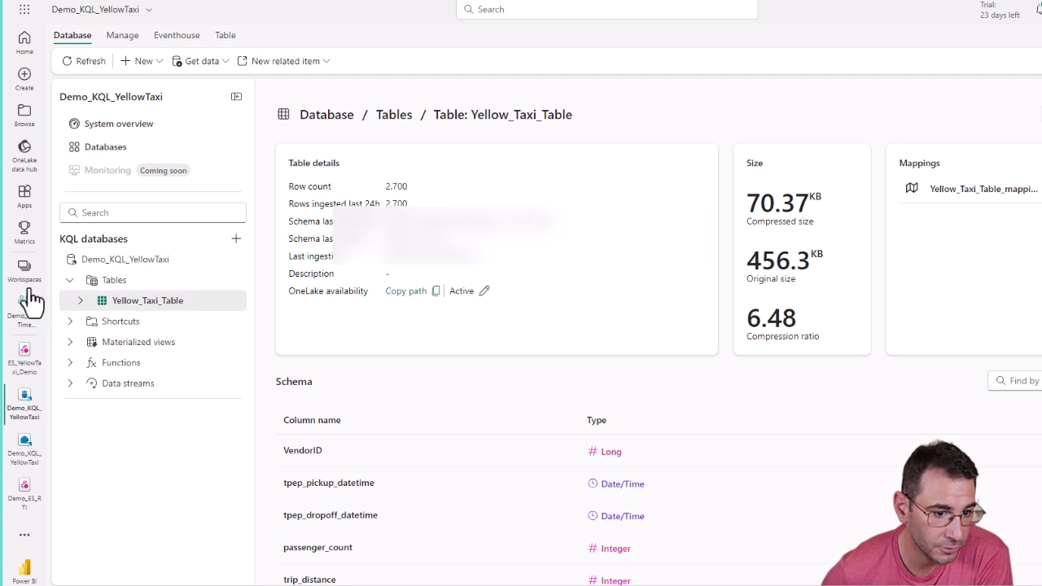
click(25, 281)
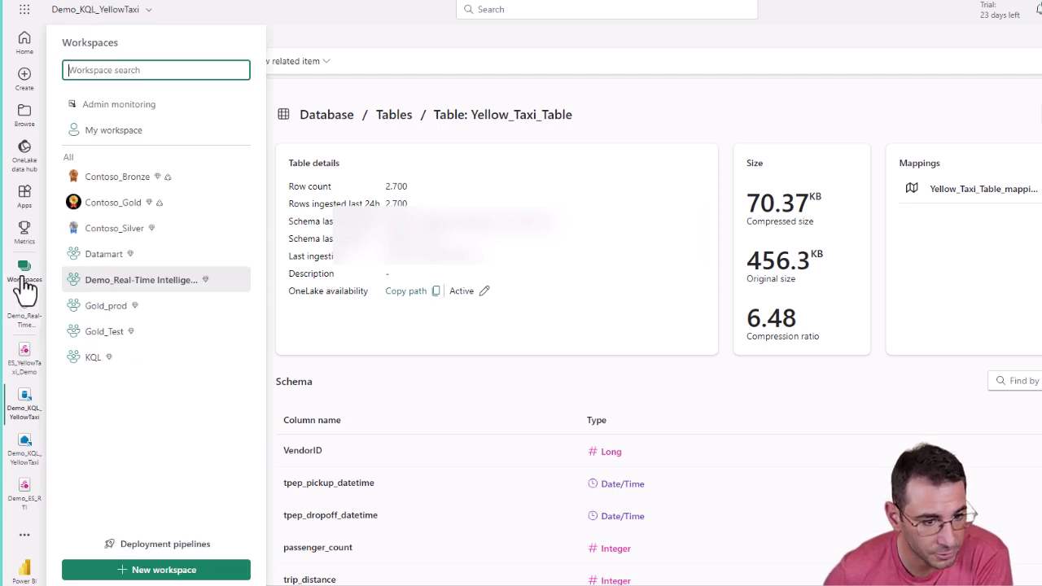
click(140, 281)
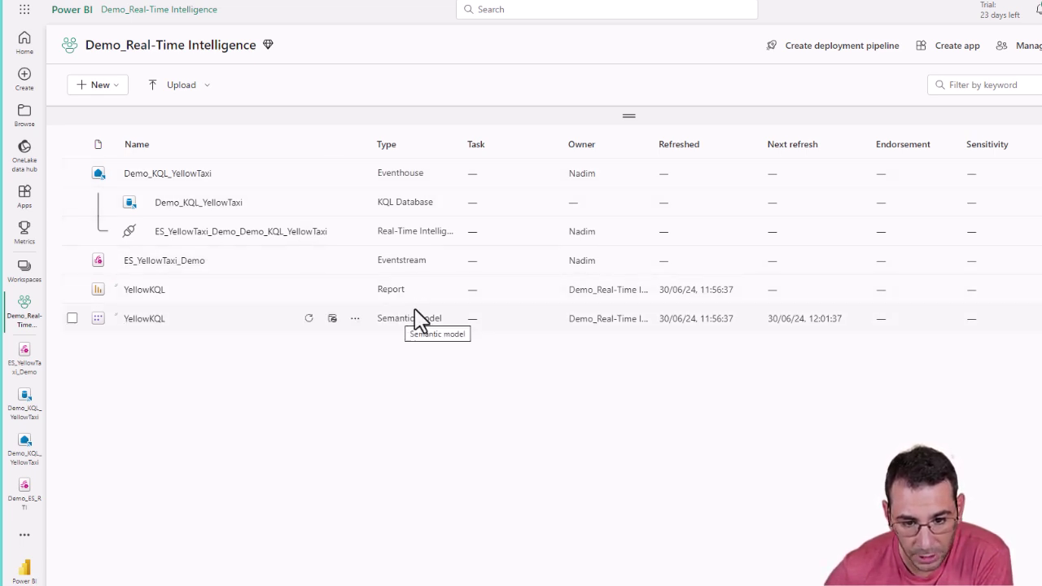
- View the details page of the YellowKQL semantic model and dismiss the notice about missing data source credentials
click(135, 295)
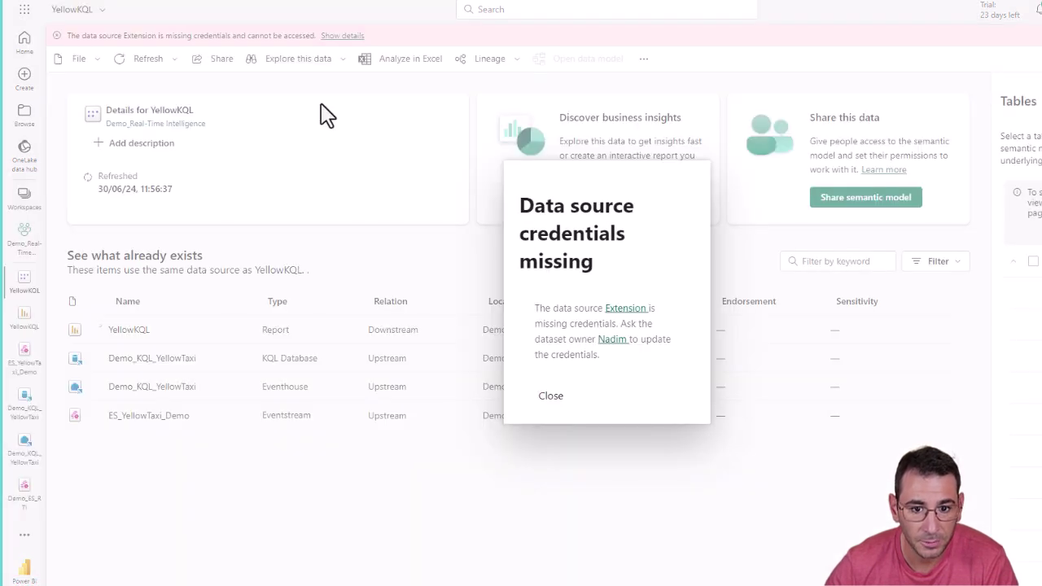
click(547, 397)
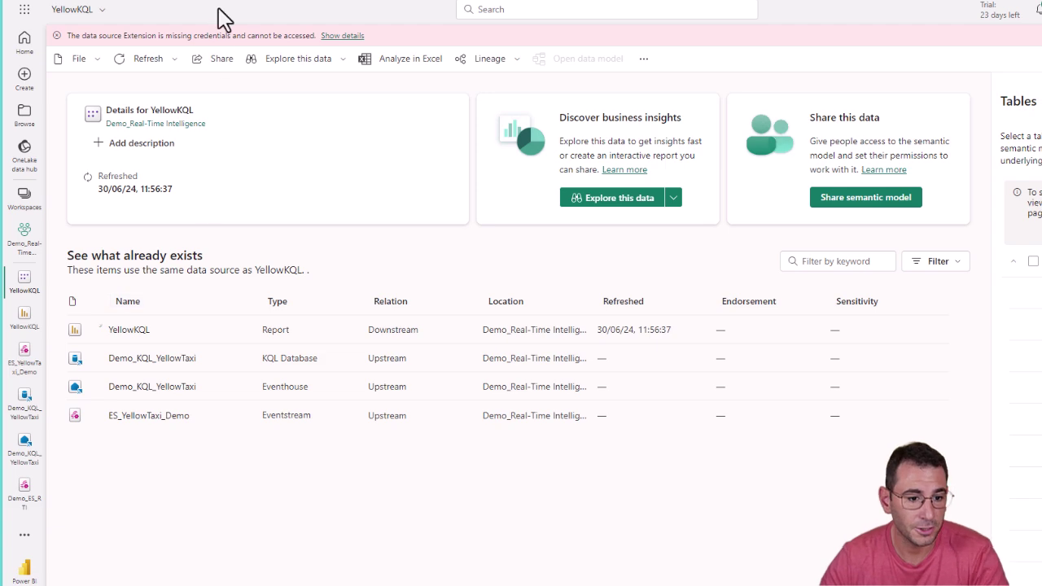
click(202, 122)
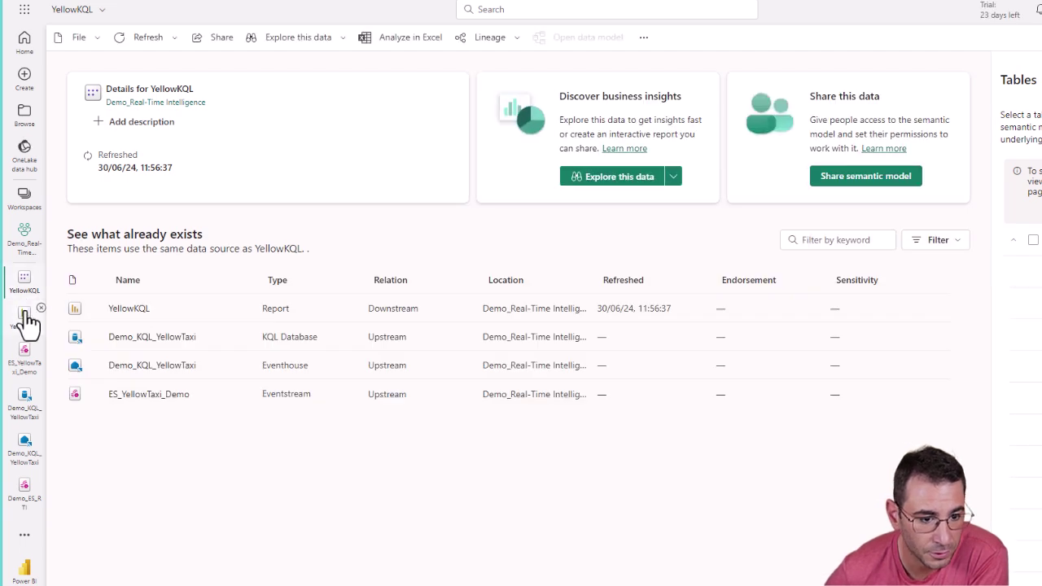
- Return to the Demo_Real-Time Intelligence workspace and open the published YellowKQL report
click(25, 248)
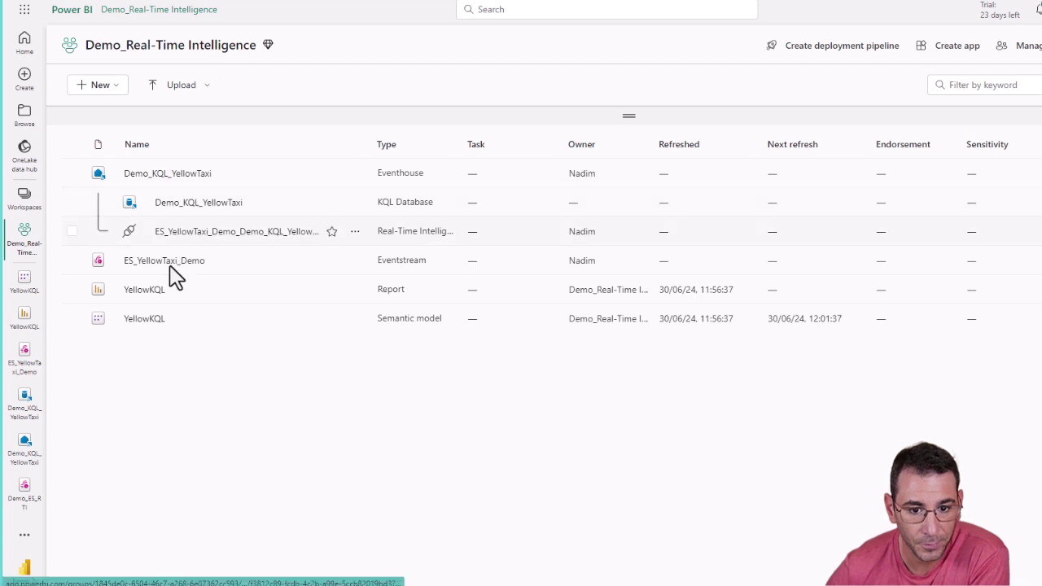
click(144, 291)
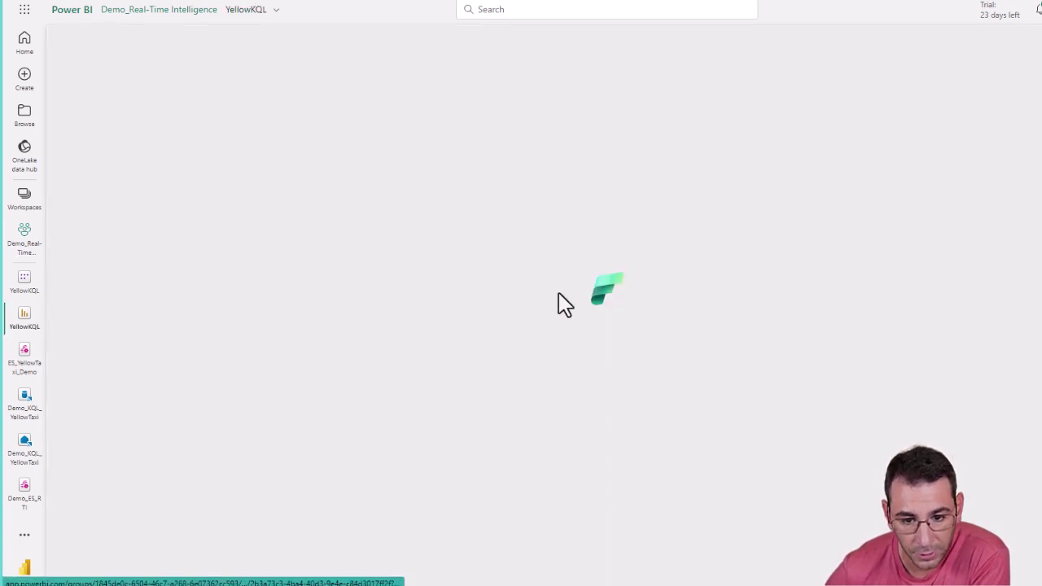